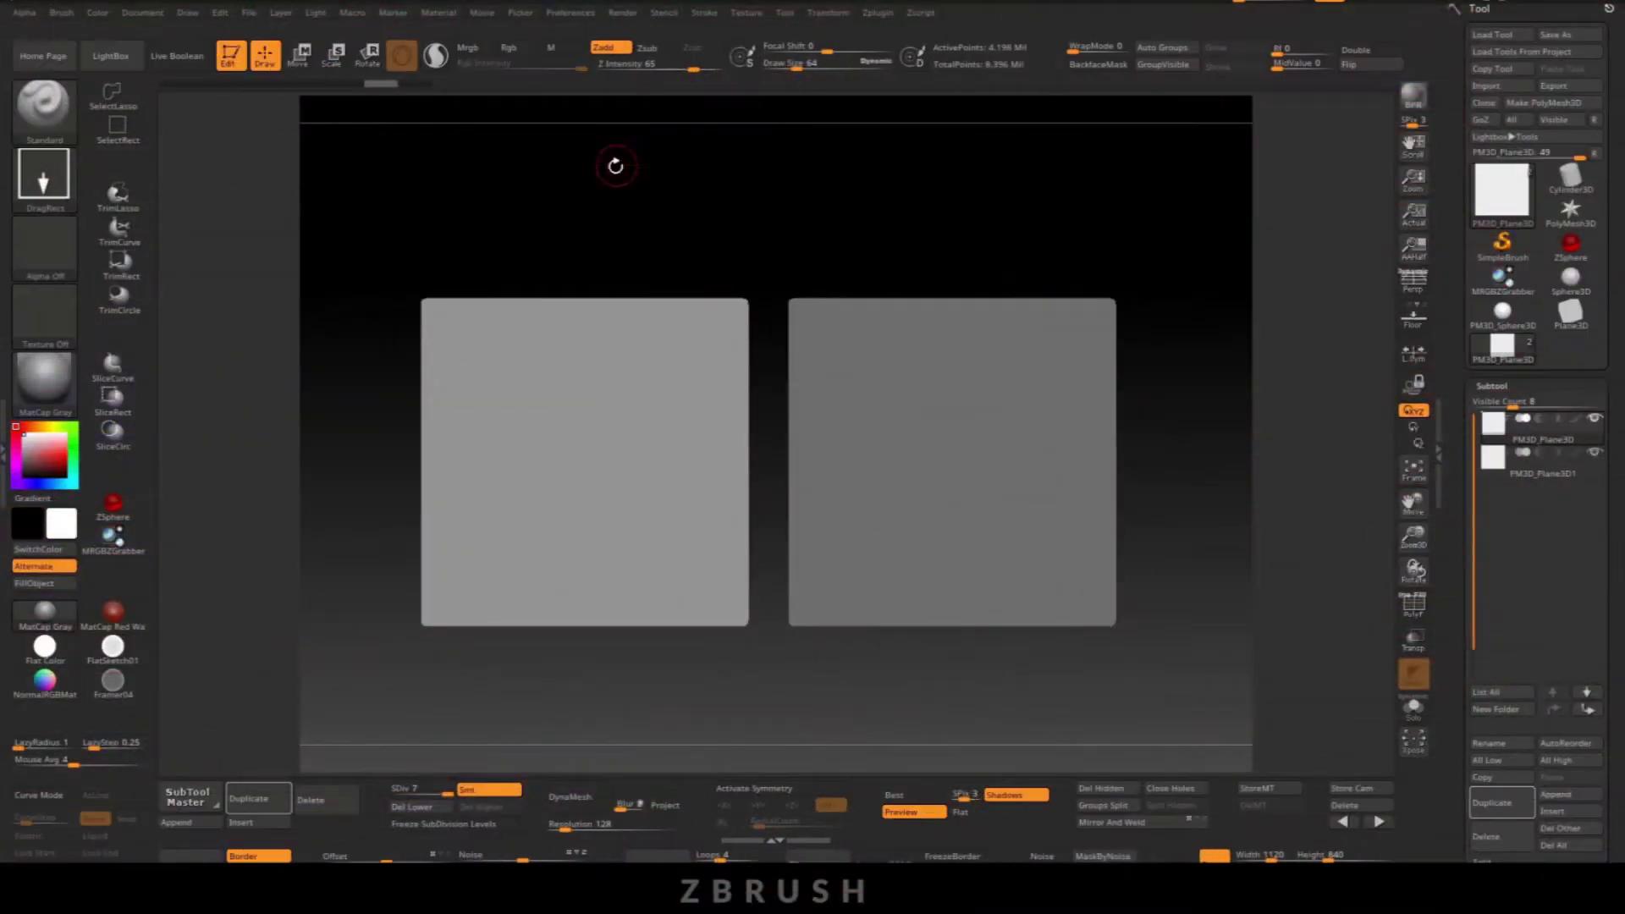
- Import the JM_Treebark_Rotted_05_P12.psd alpha and DragRect-stamp it across the left plane's centre
click(60, 255)
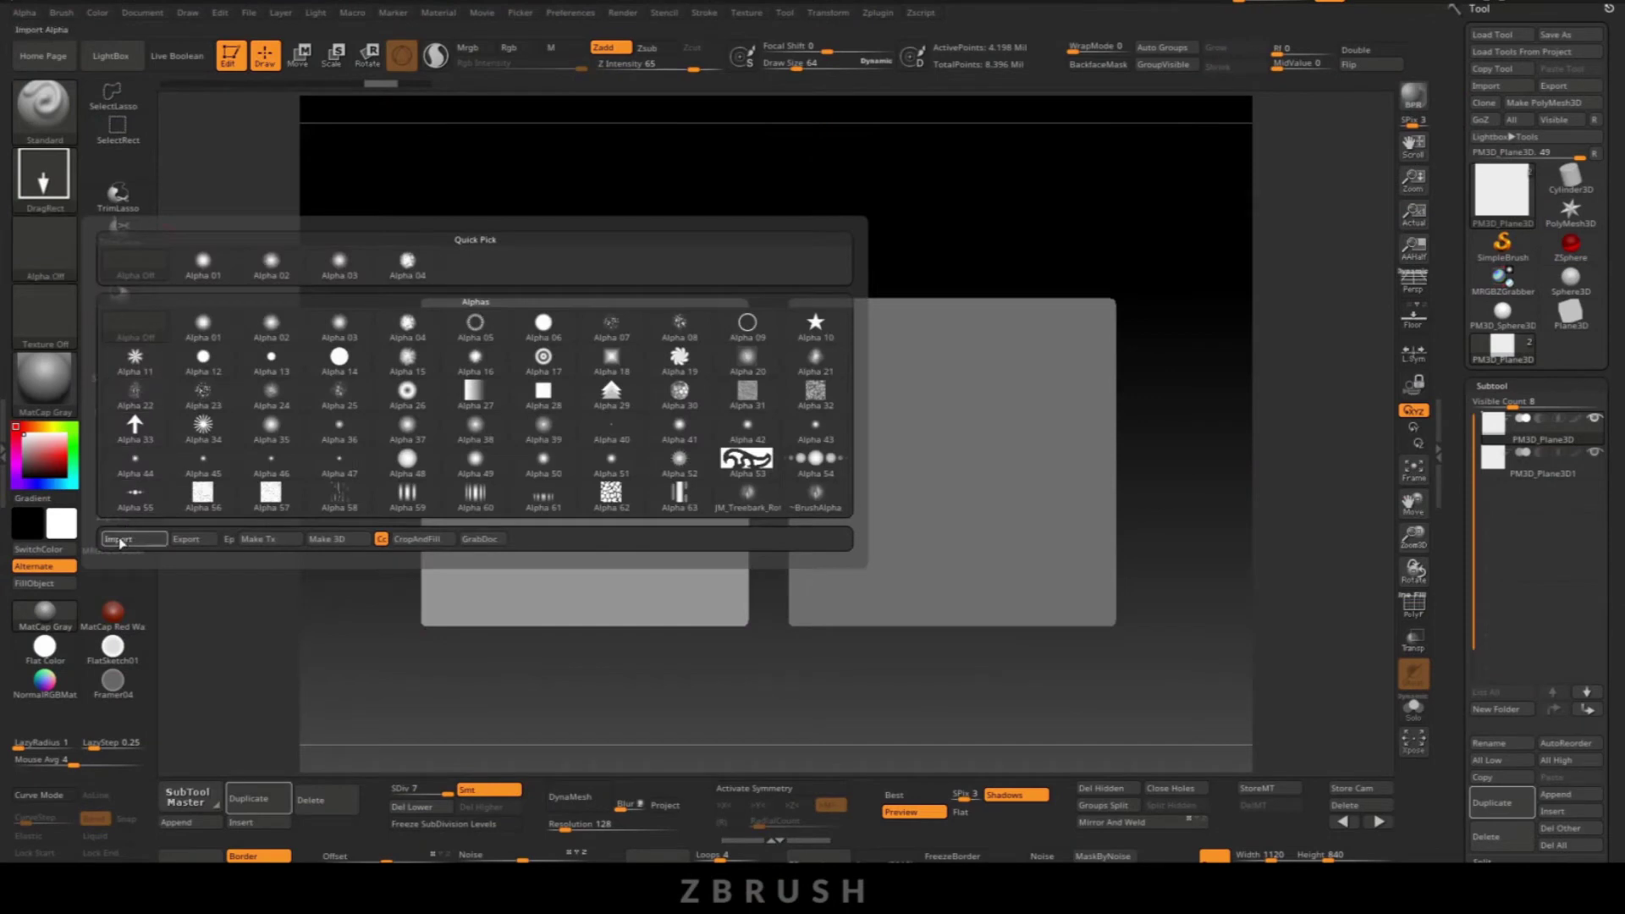
click(121, 540)
text(JM_Treebark_Rotted_05_P12)
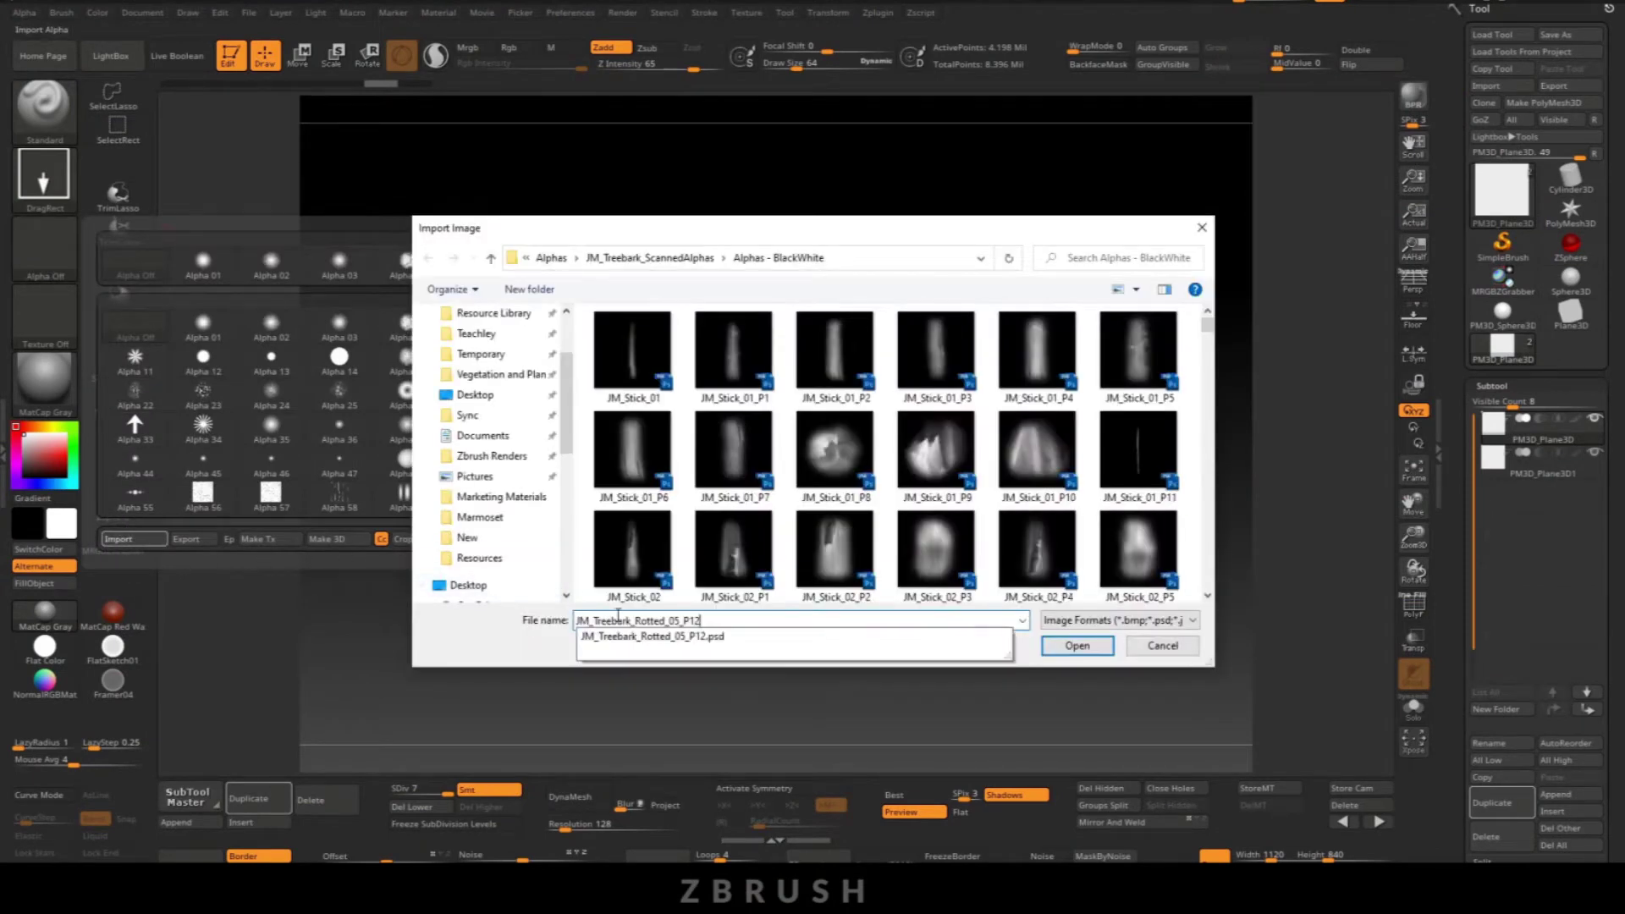
click(641, 636)
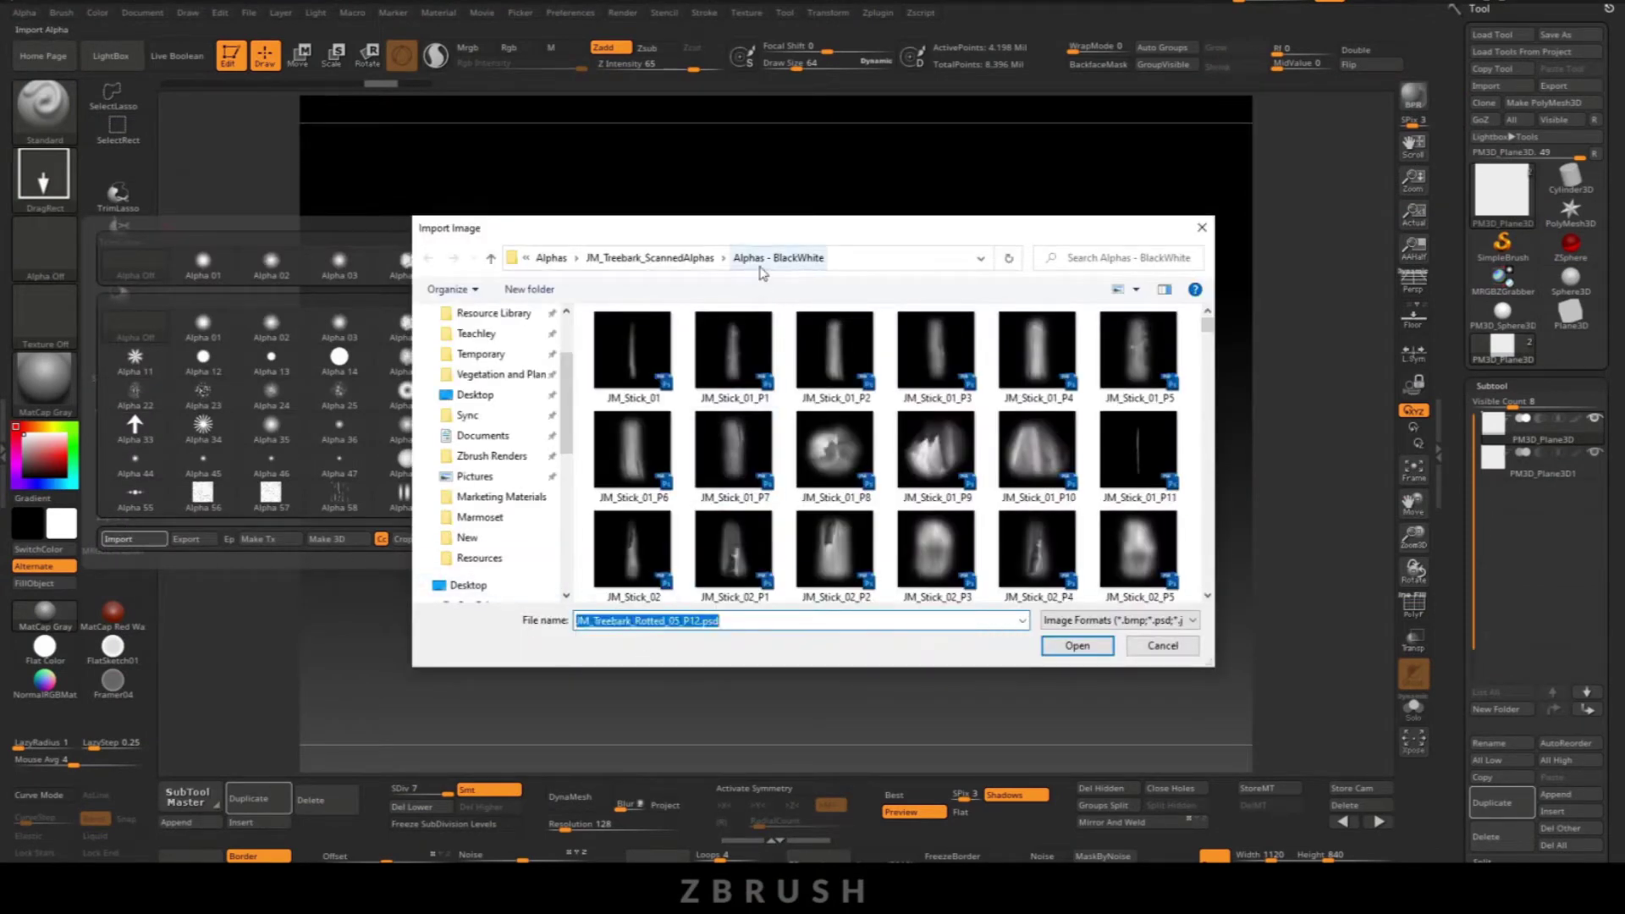
click(1076, 645)
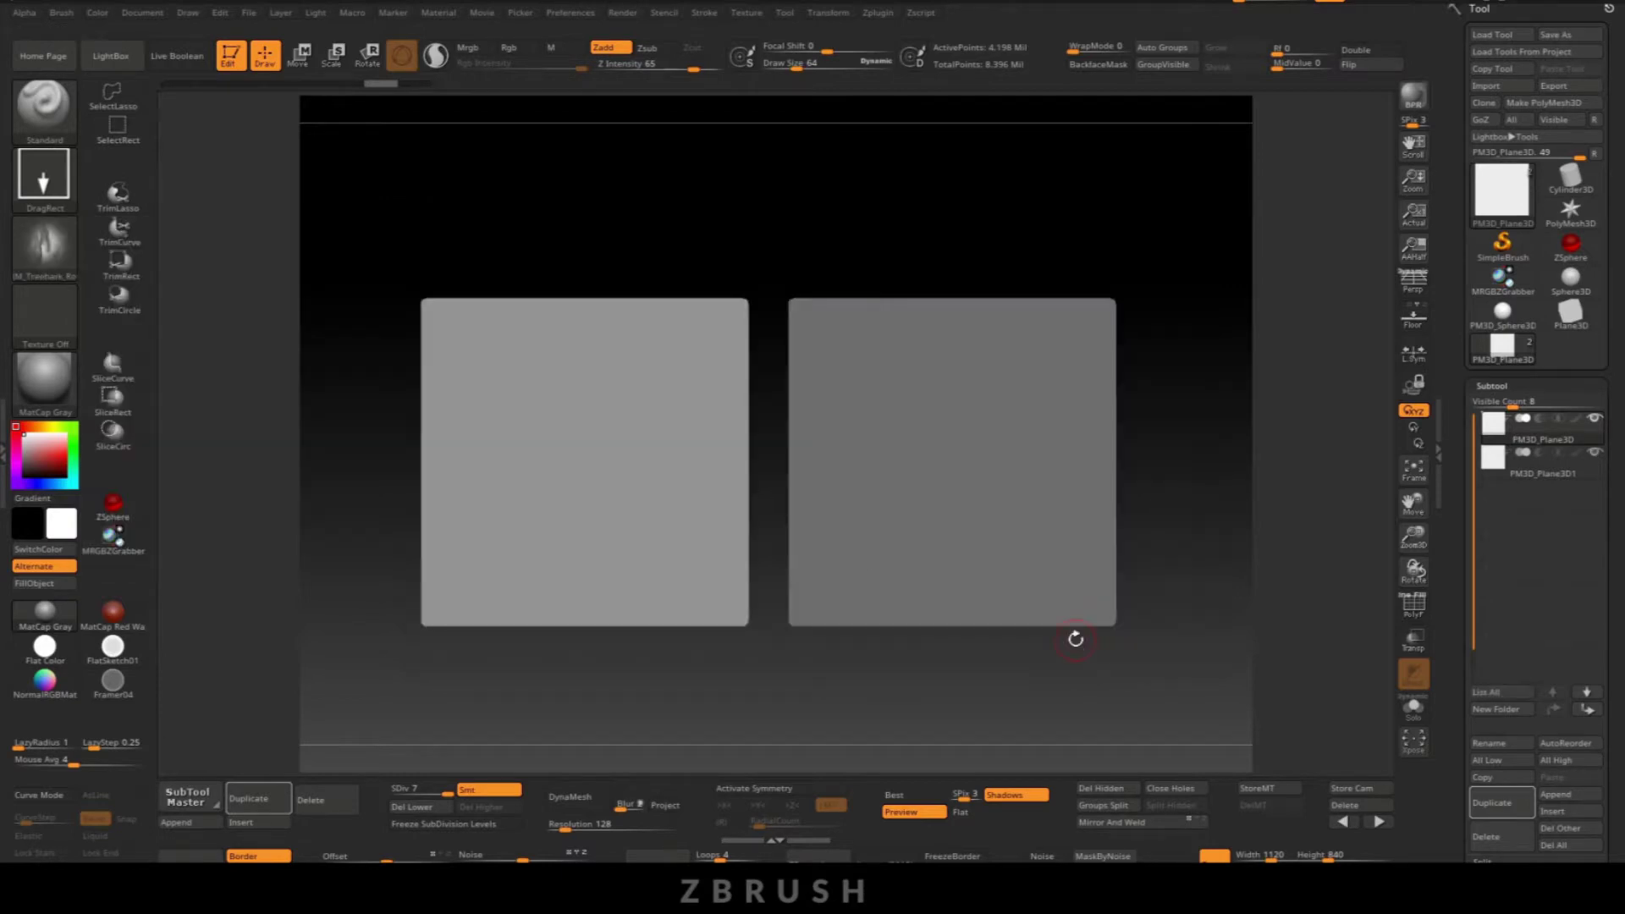
drag(577, 467, 593, 293)
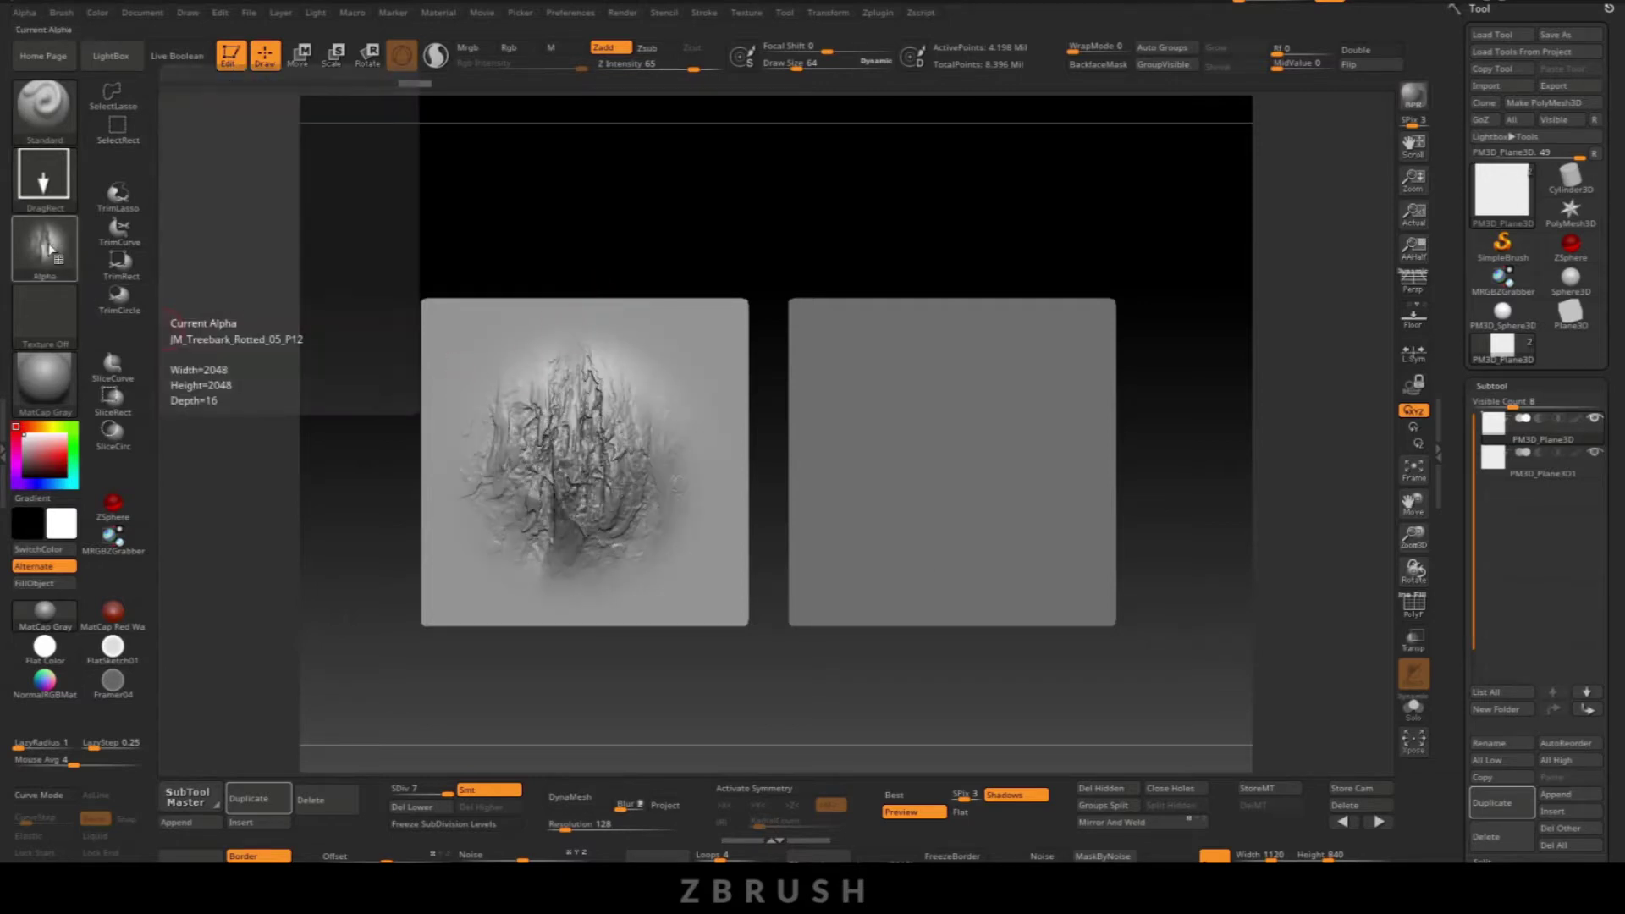
click(62, 261)
- Load the grey-scale JM_Treebark_Rotted_05_P12.psd from the Alphas - Gray folder as the active alpha
click(146, 543)
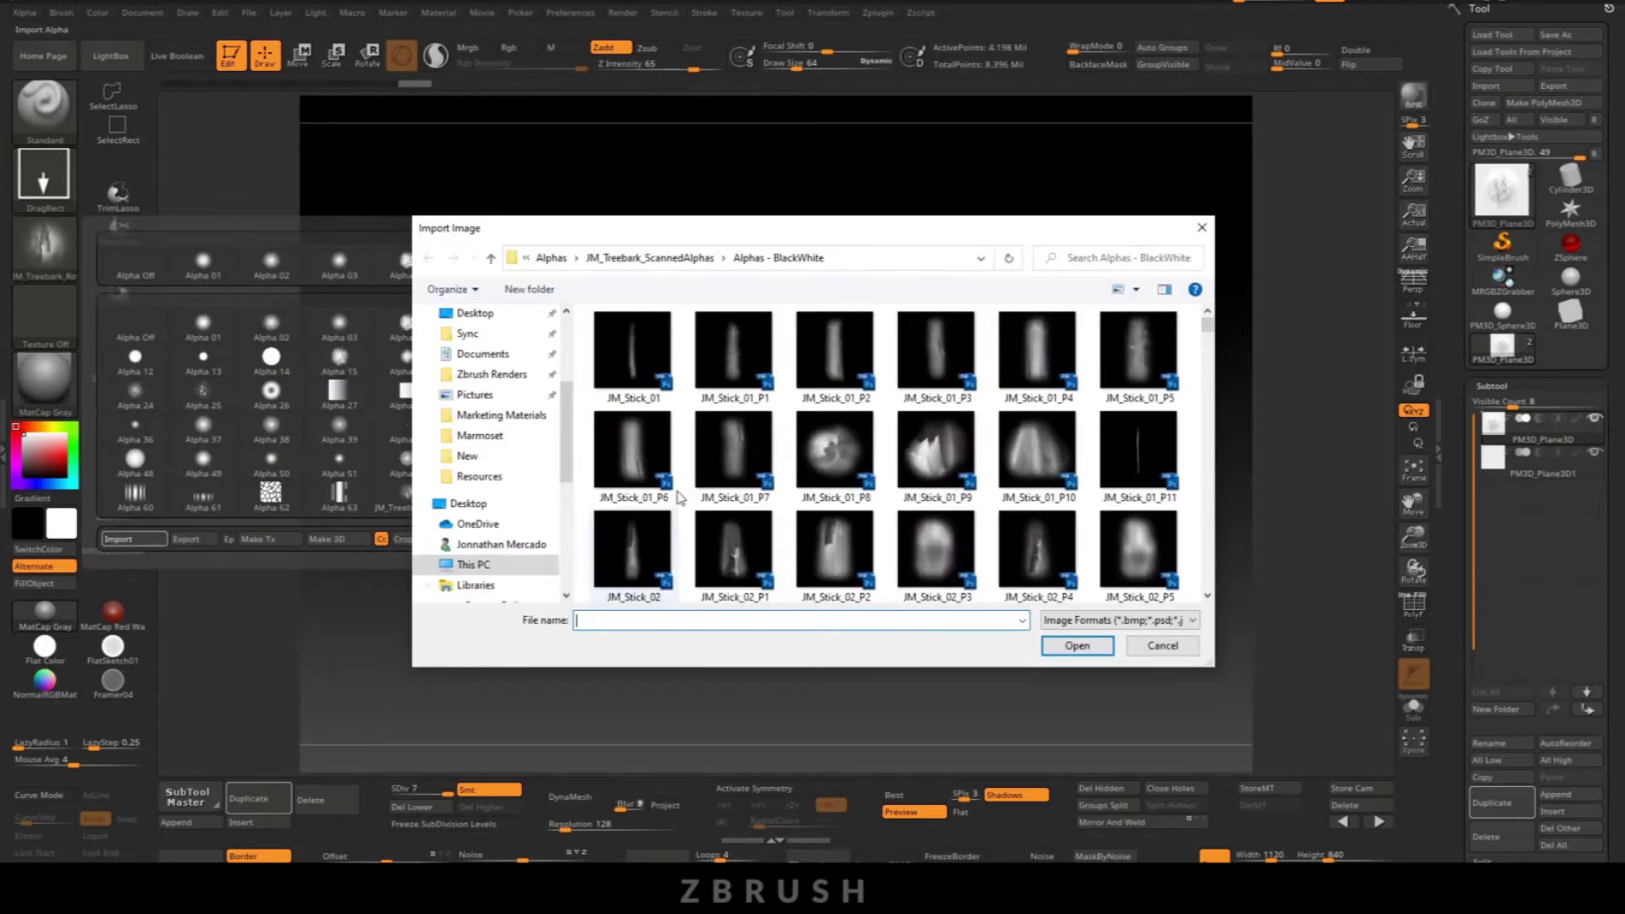
click(701, 266)
click(648, 361)
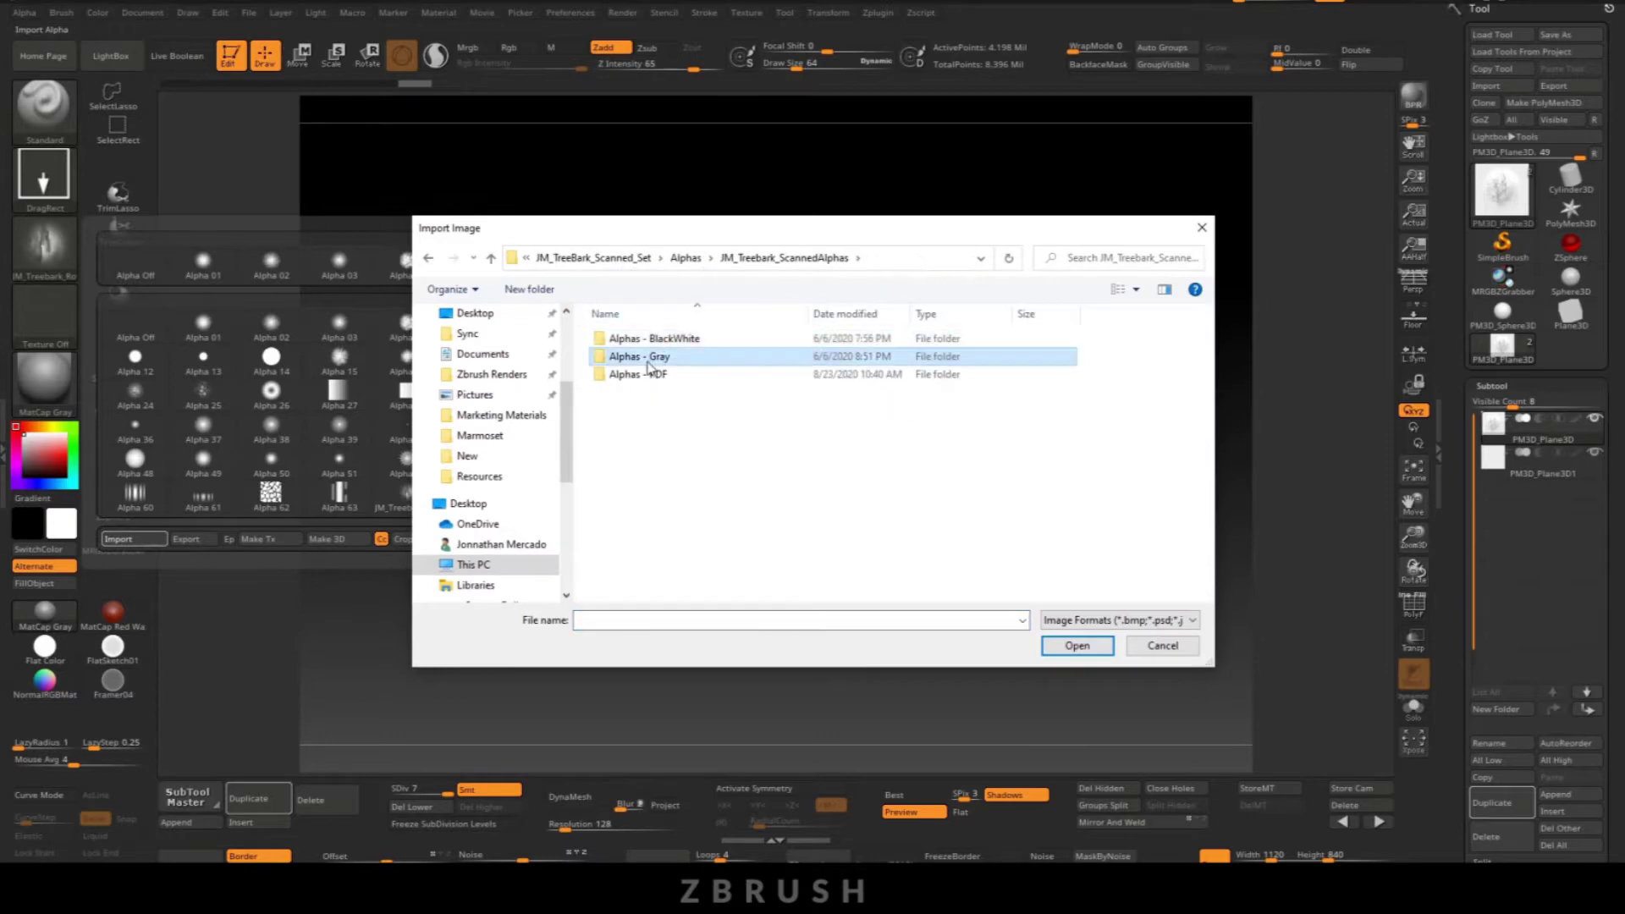
double_click(658, 361)
click(580, 621)
text(JM_Treebark_Rotted_05_P12)
click(626, 639)
click(1059, 643)
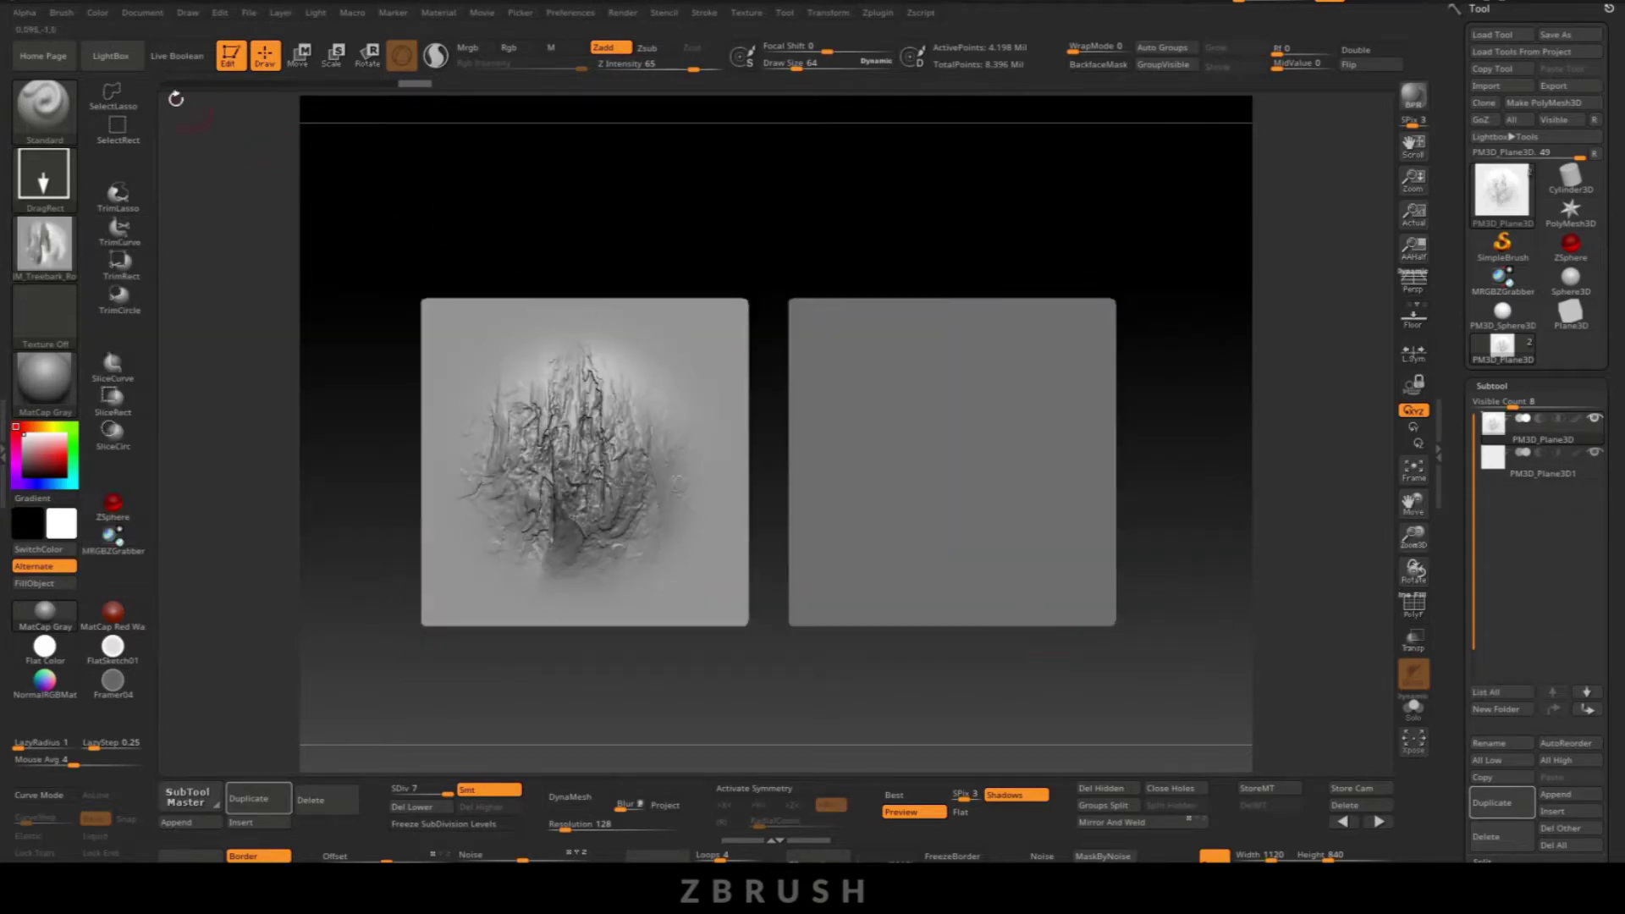
- Set the alpha MidValue to 50 and stamp it across the right plane subtool
click(26, 13)
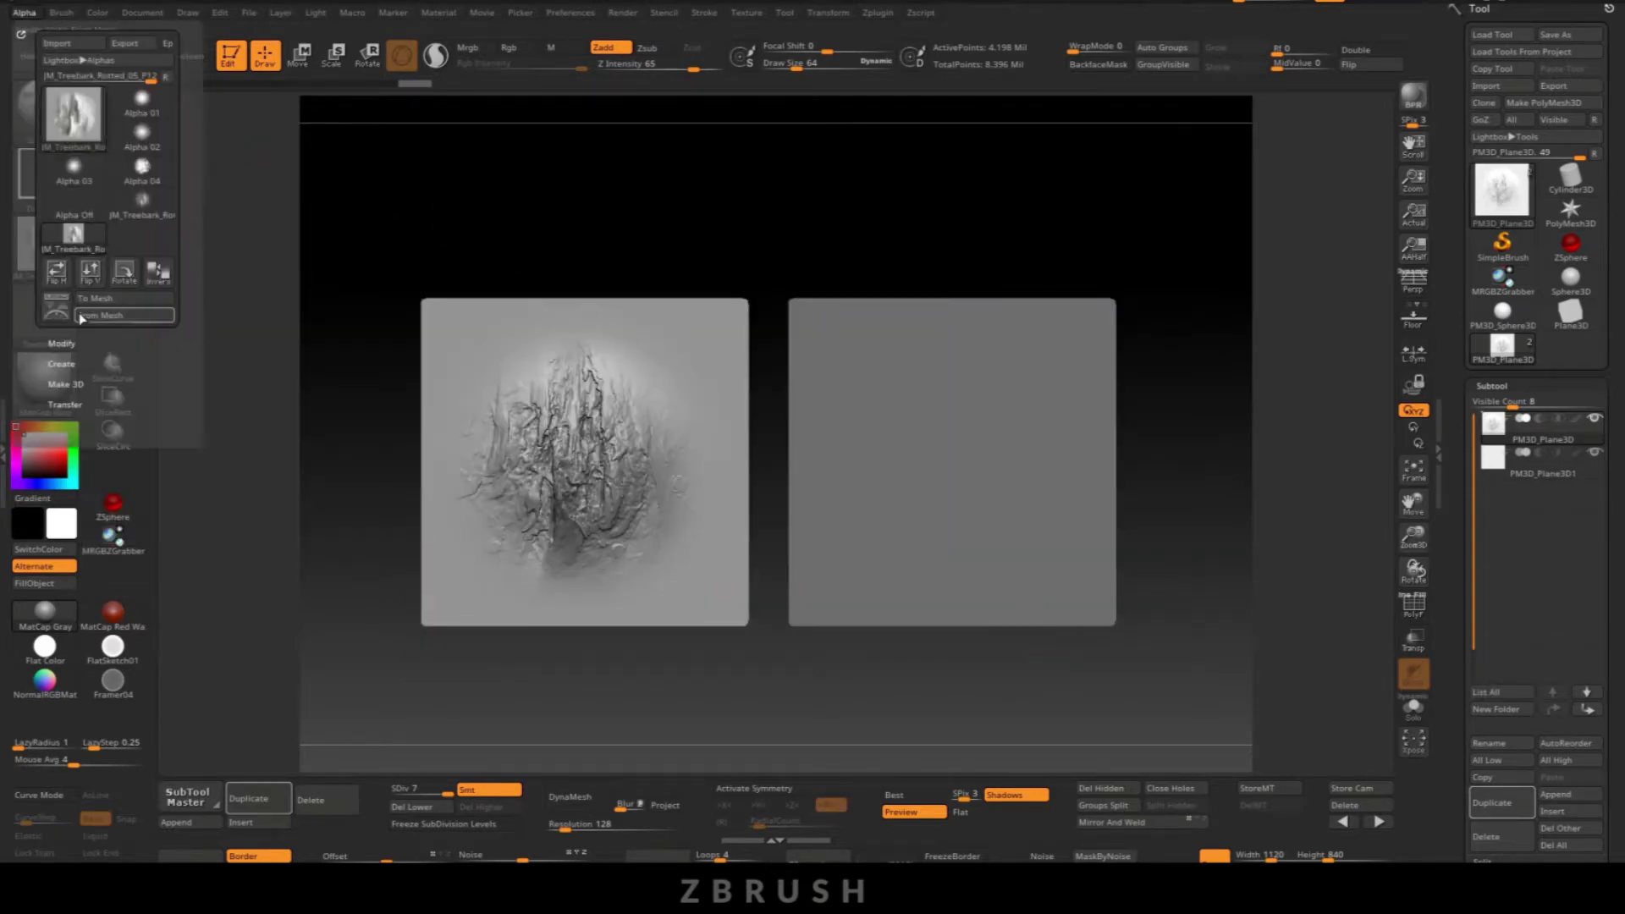
click(60, 343)
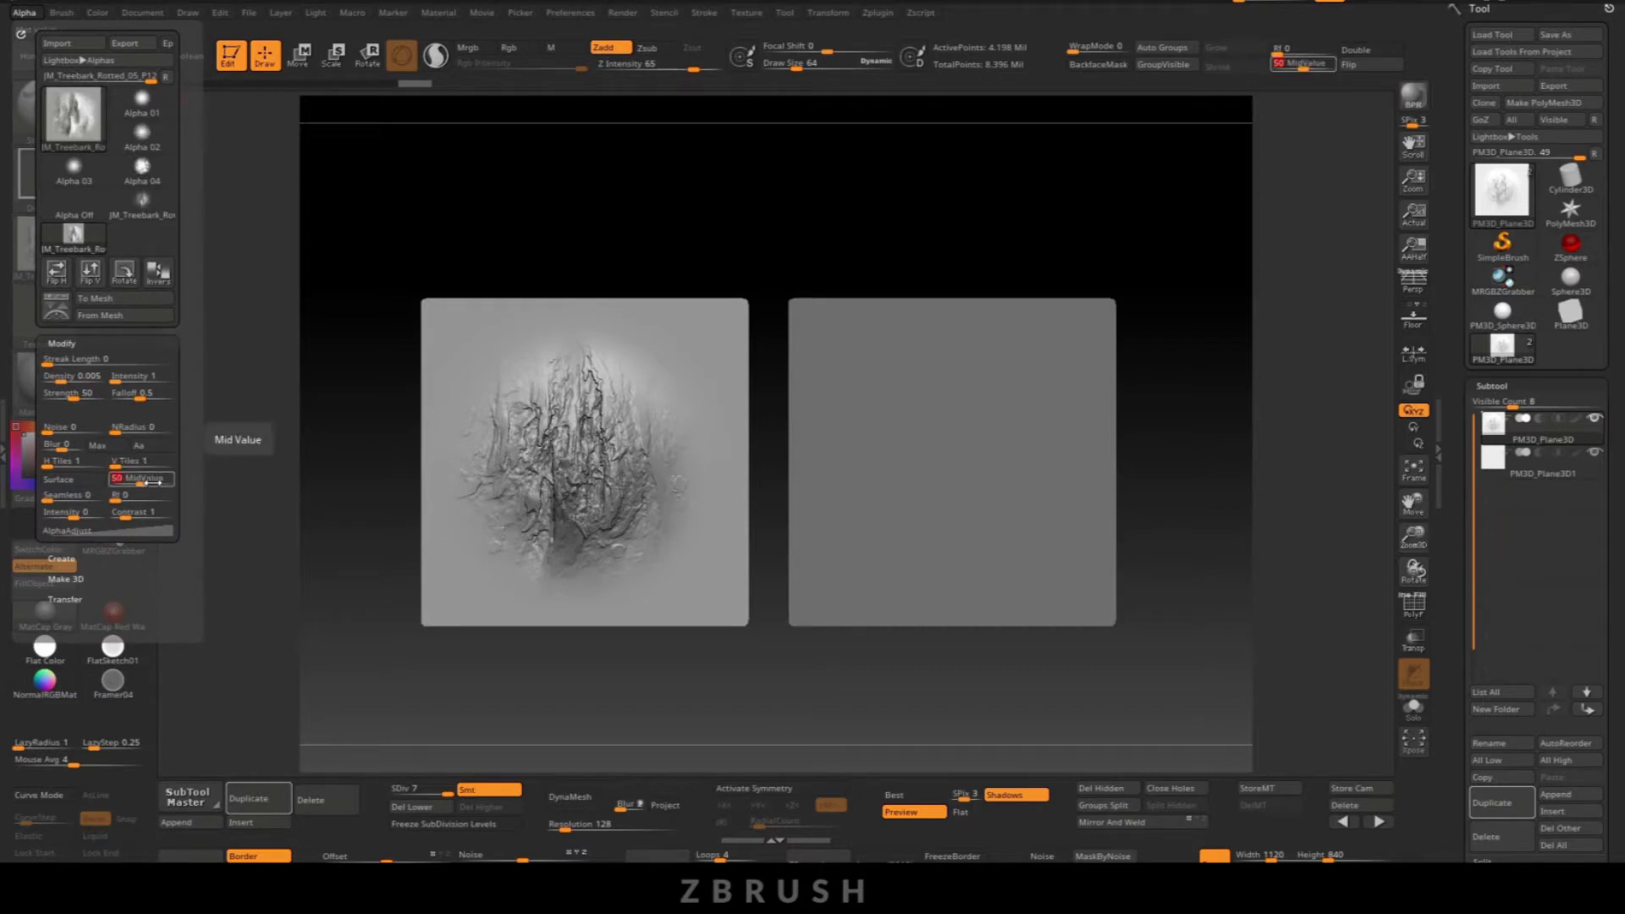
key(Return)
alt+click(955, 465)
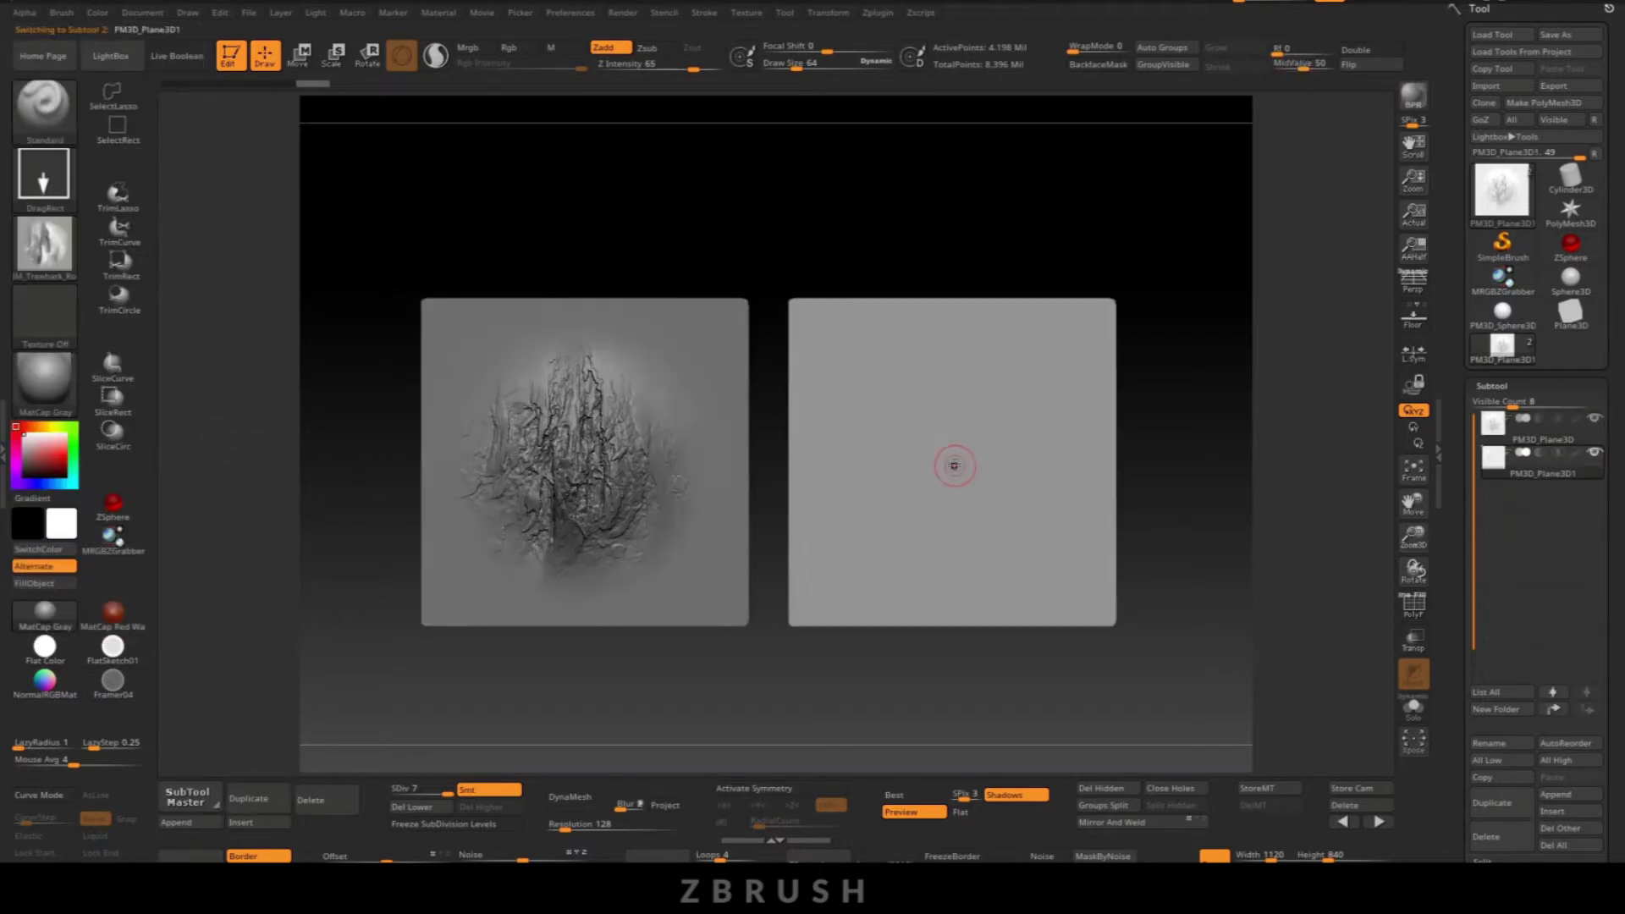
drag(944, 338, 945, 300)
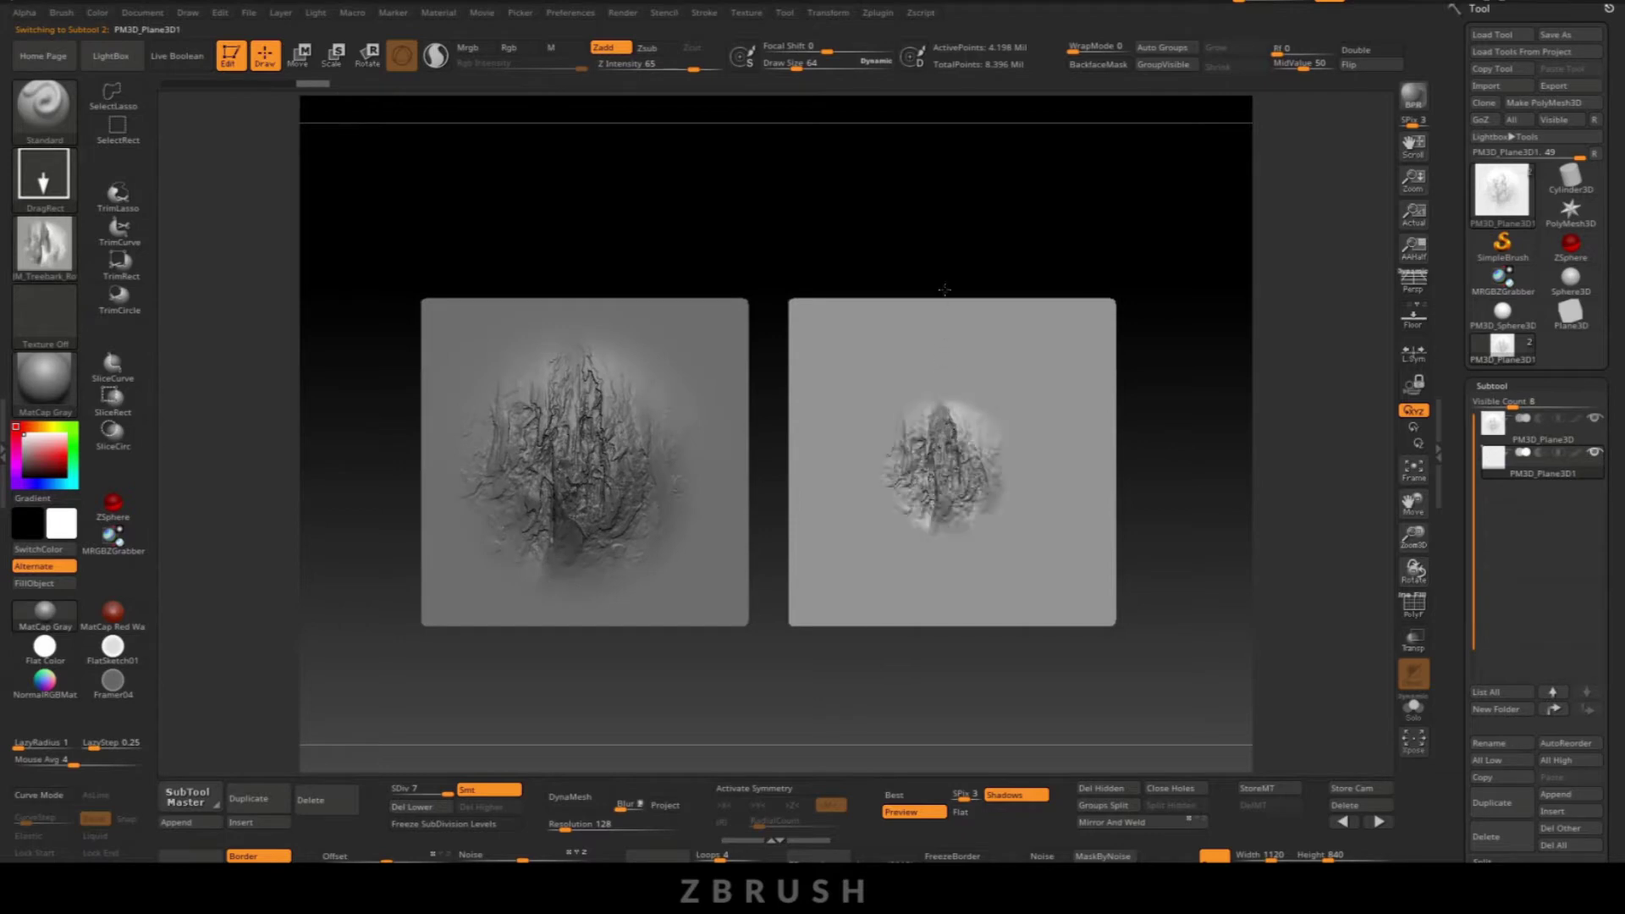
mouse_move(775, 694)
mouse_down()
mouse_move(813, 685)
mouse_move(874, 280)
mouse_up()
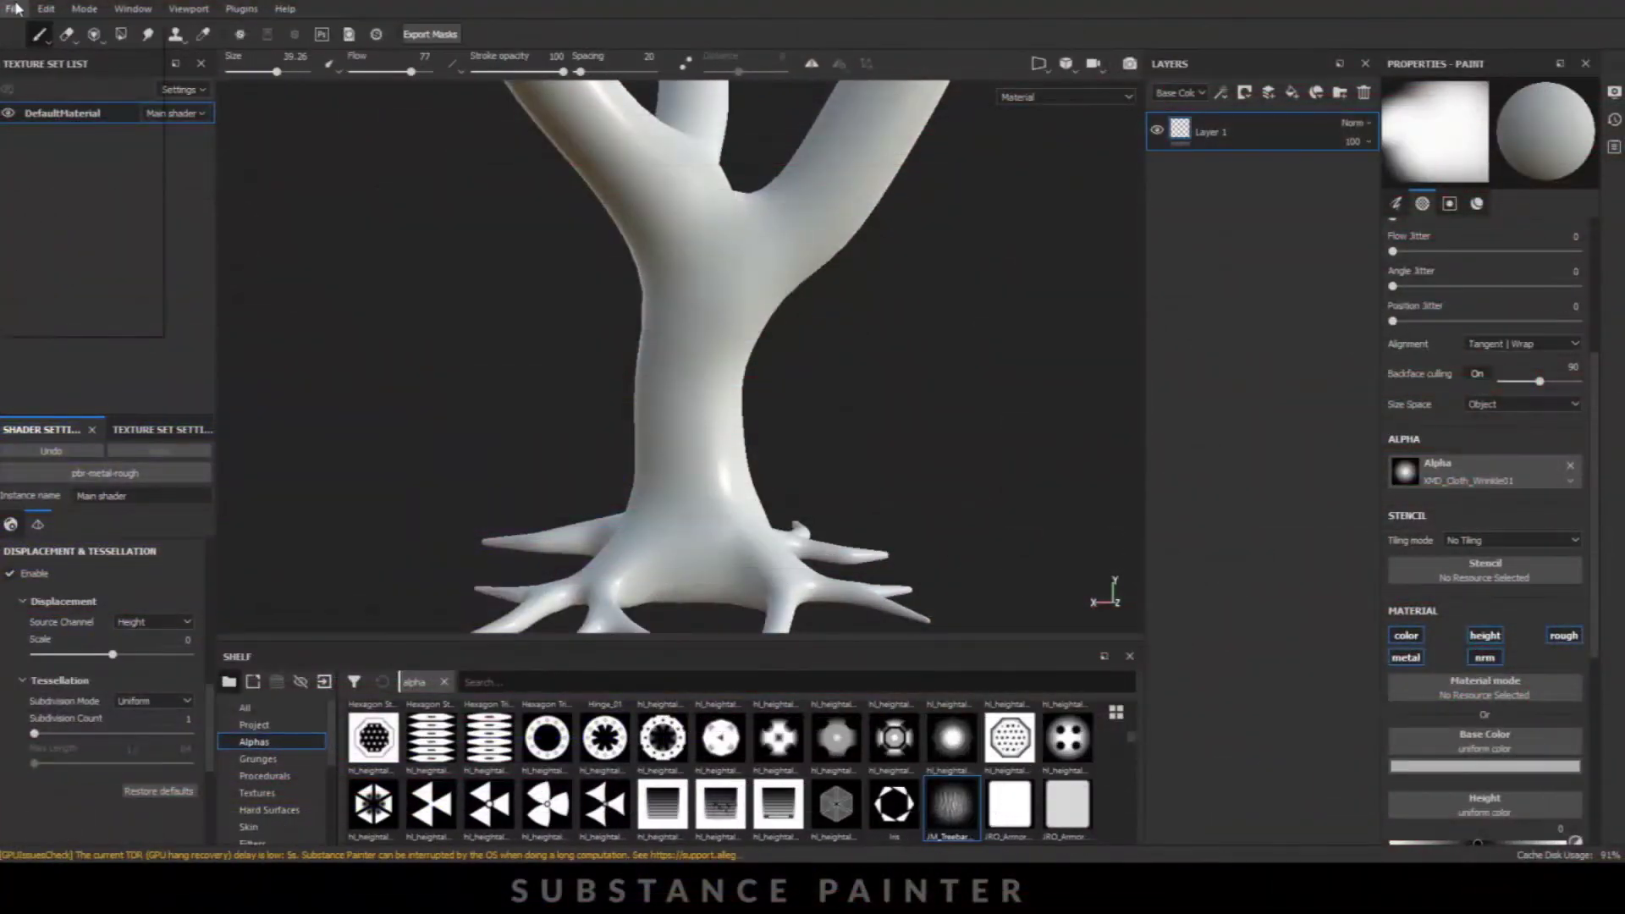
- Add JM_Treebark_26_P2.psd to the Import resources list
click(13, 9)
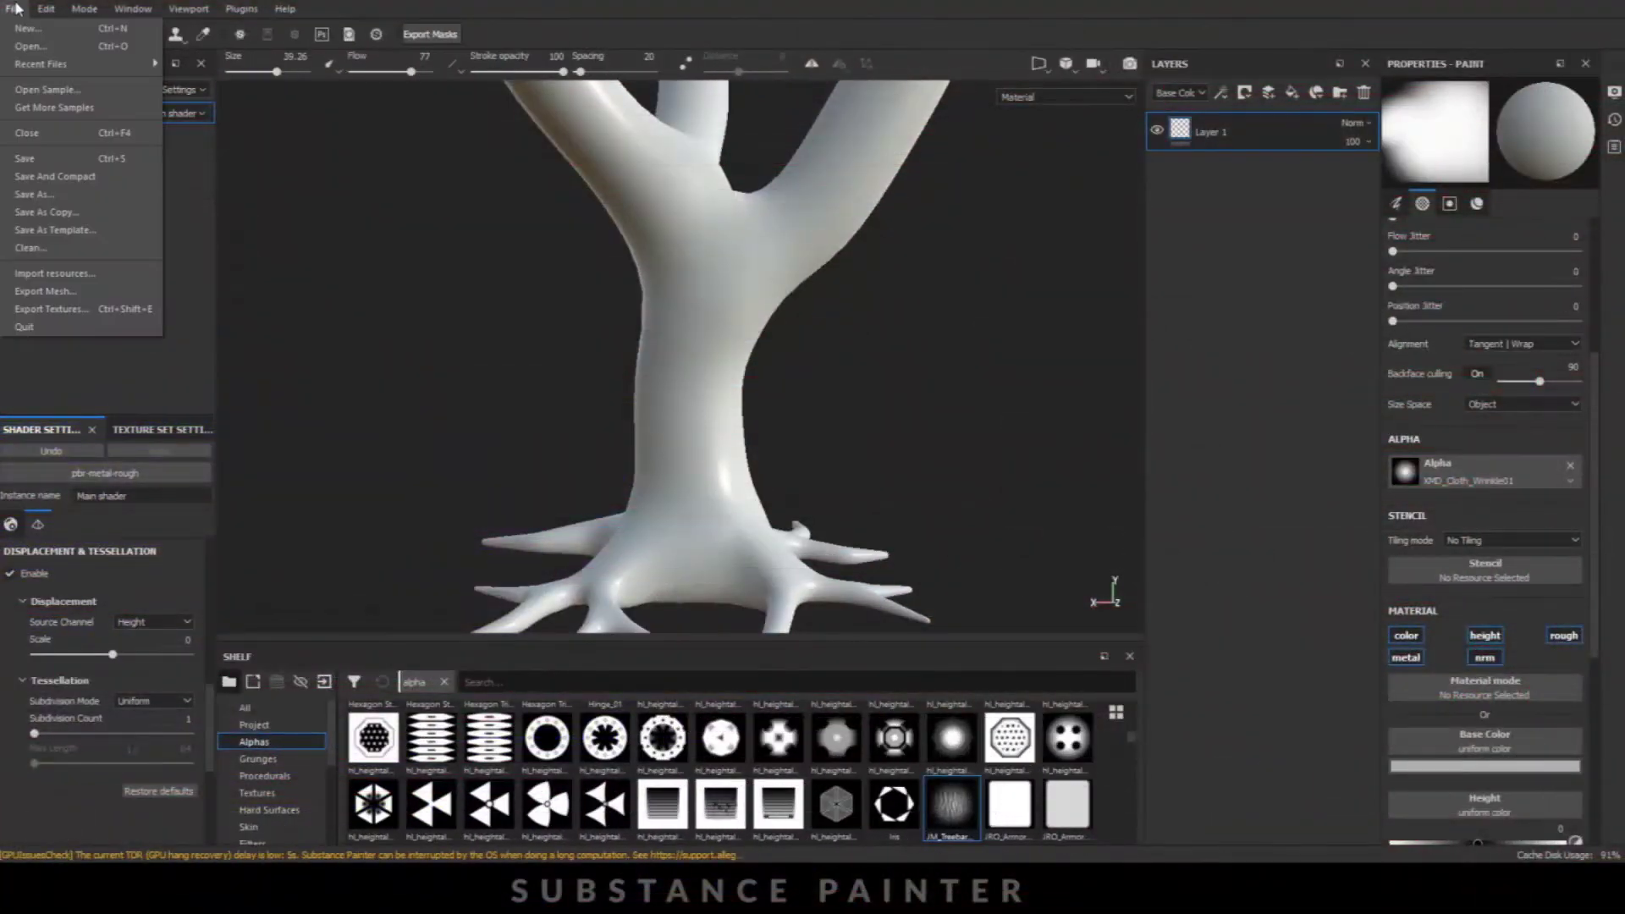
click(37, 280)
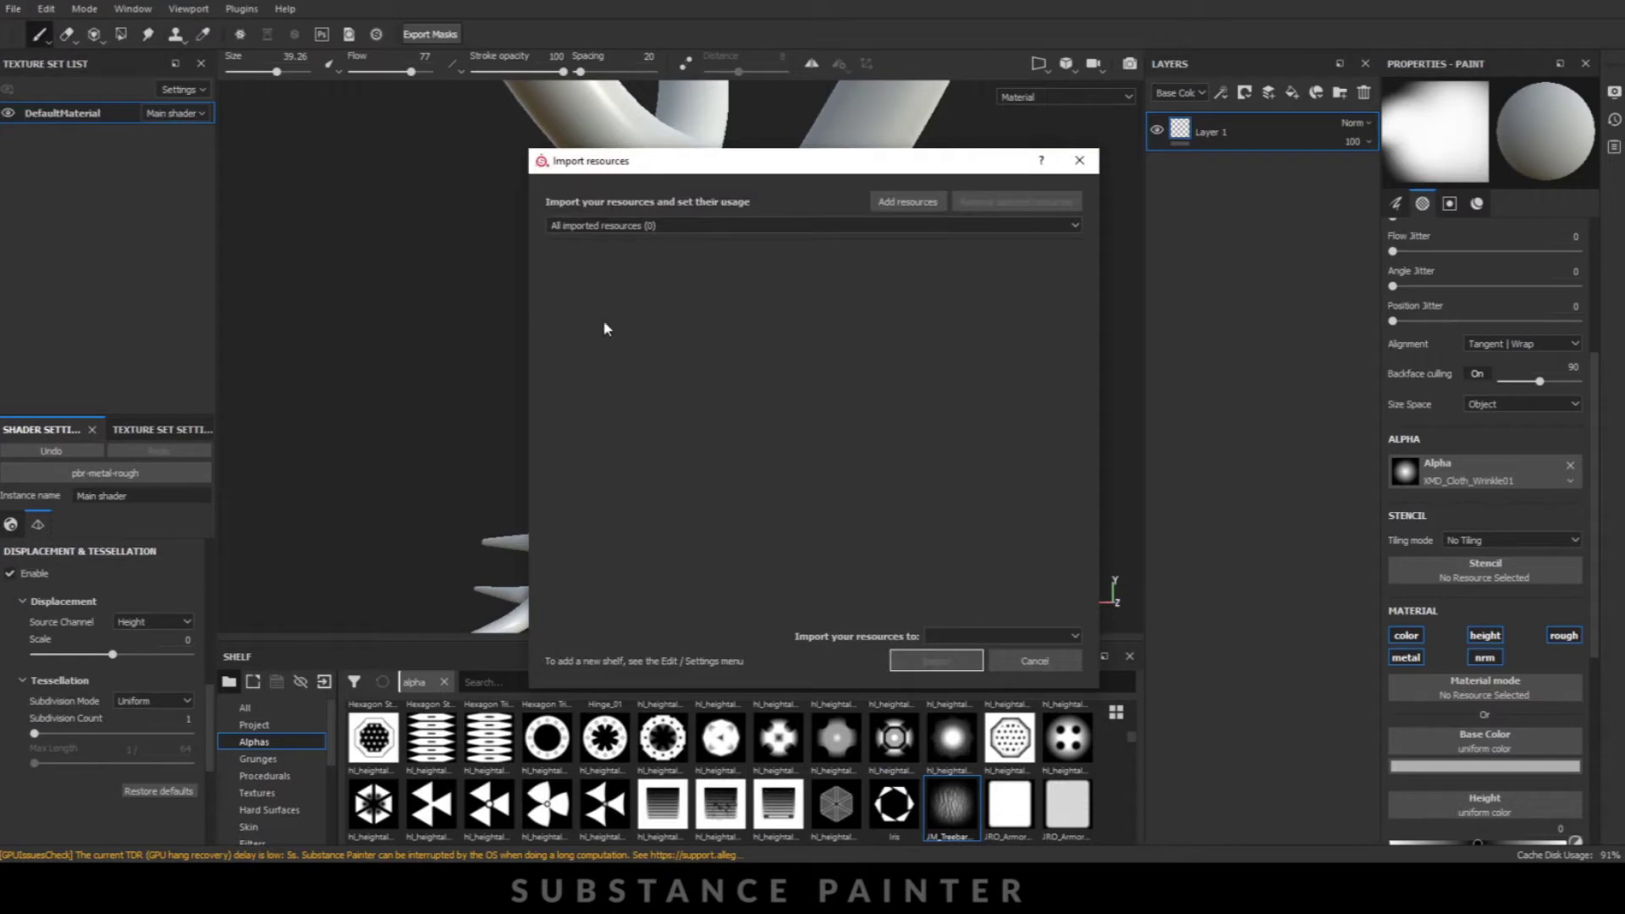
click(931, 201)
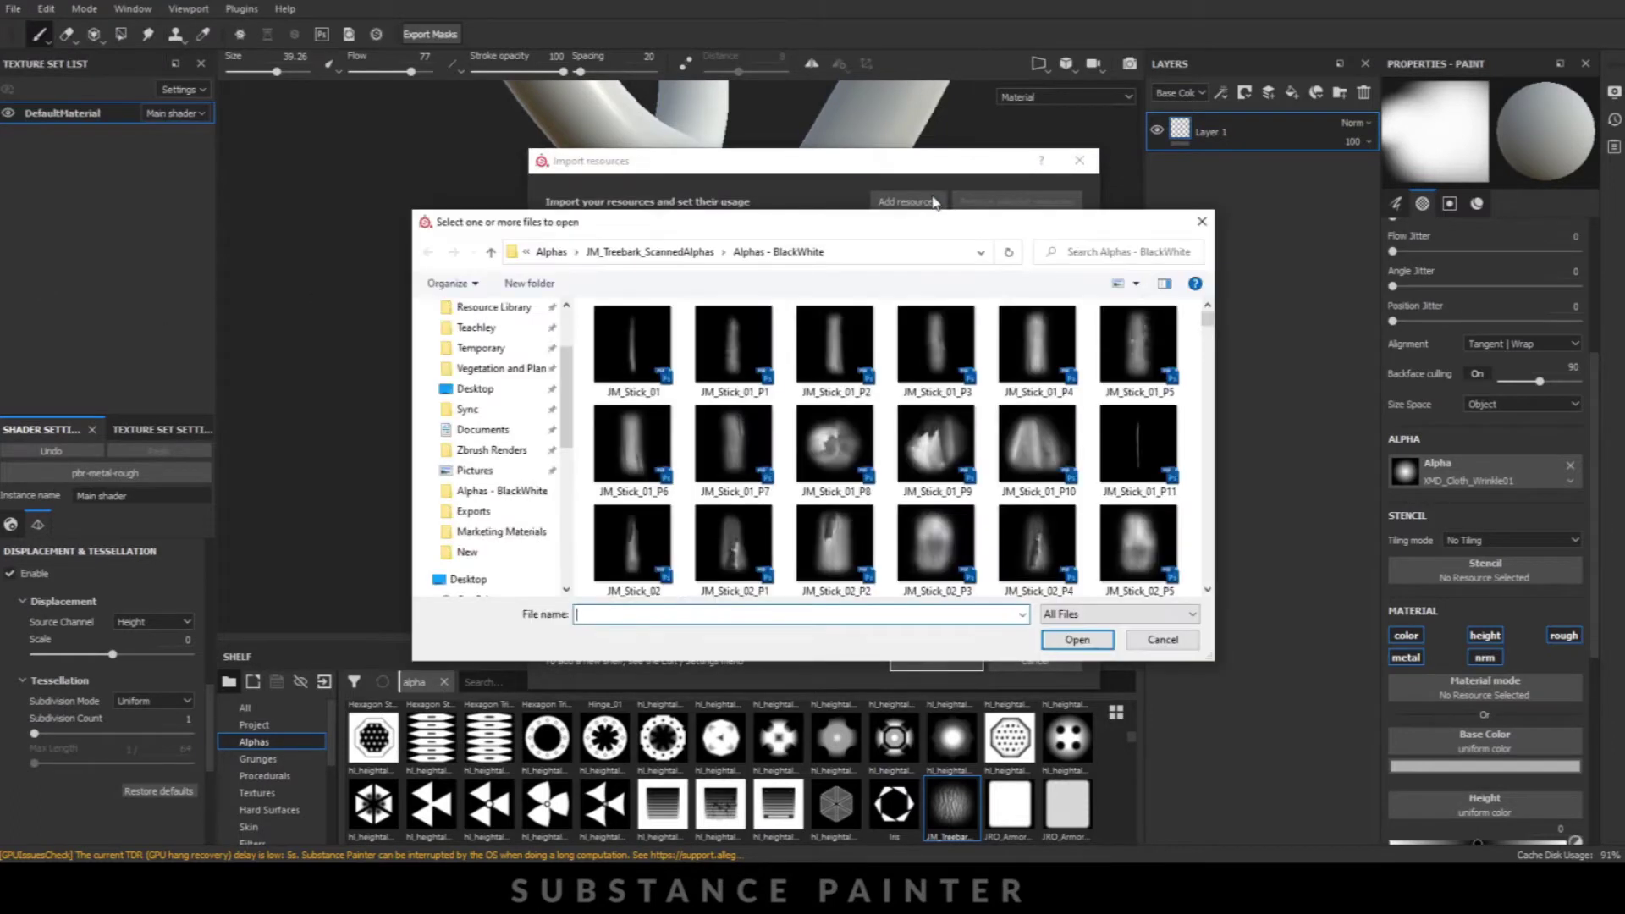
text(JM_Treebark_26_P2)
click(627, 633)
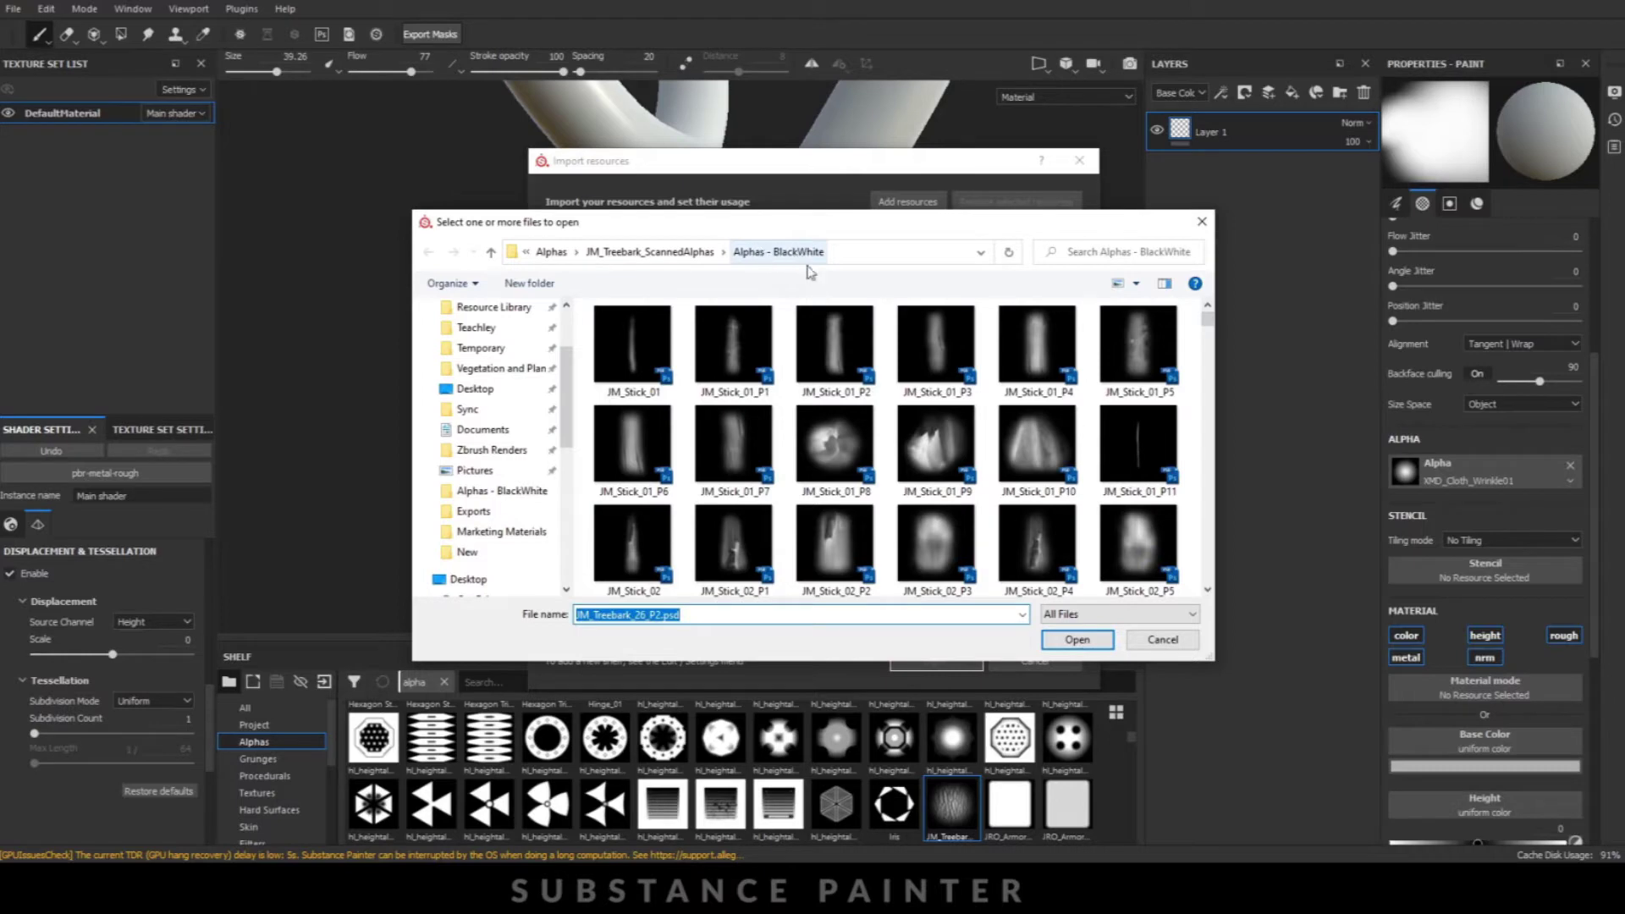
click(1071, 639)
- Import JM_Treebark_26_P2 with alpha usage and use it as the material height
click(1016, 252)
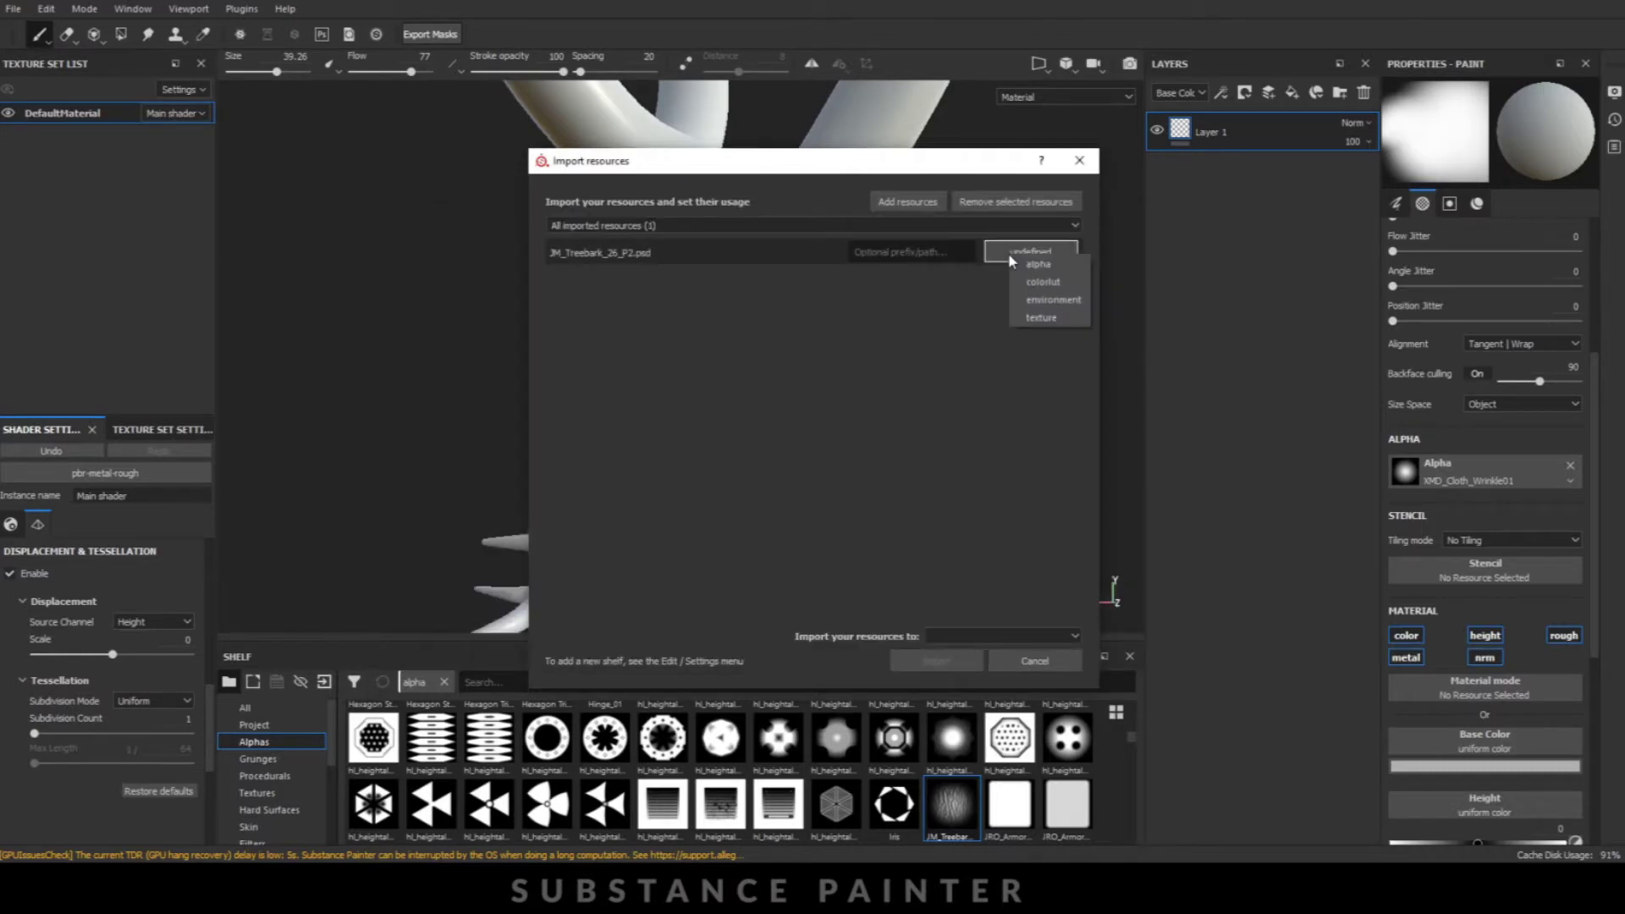
click(973, 635)
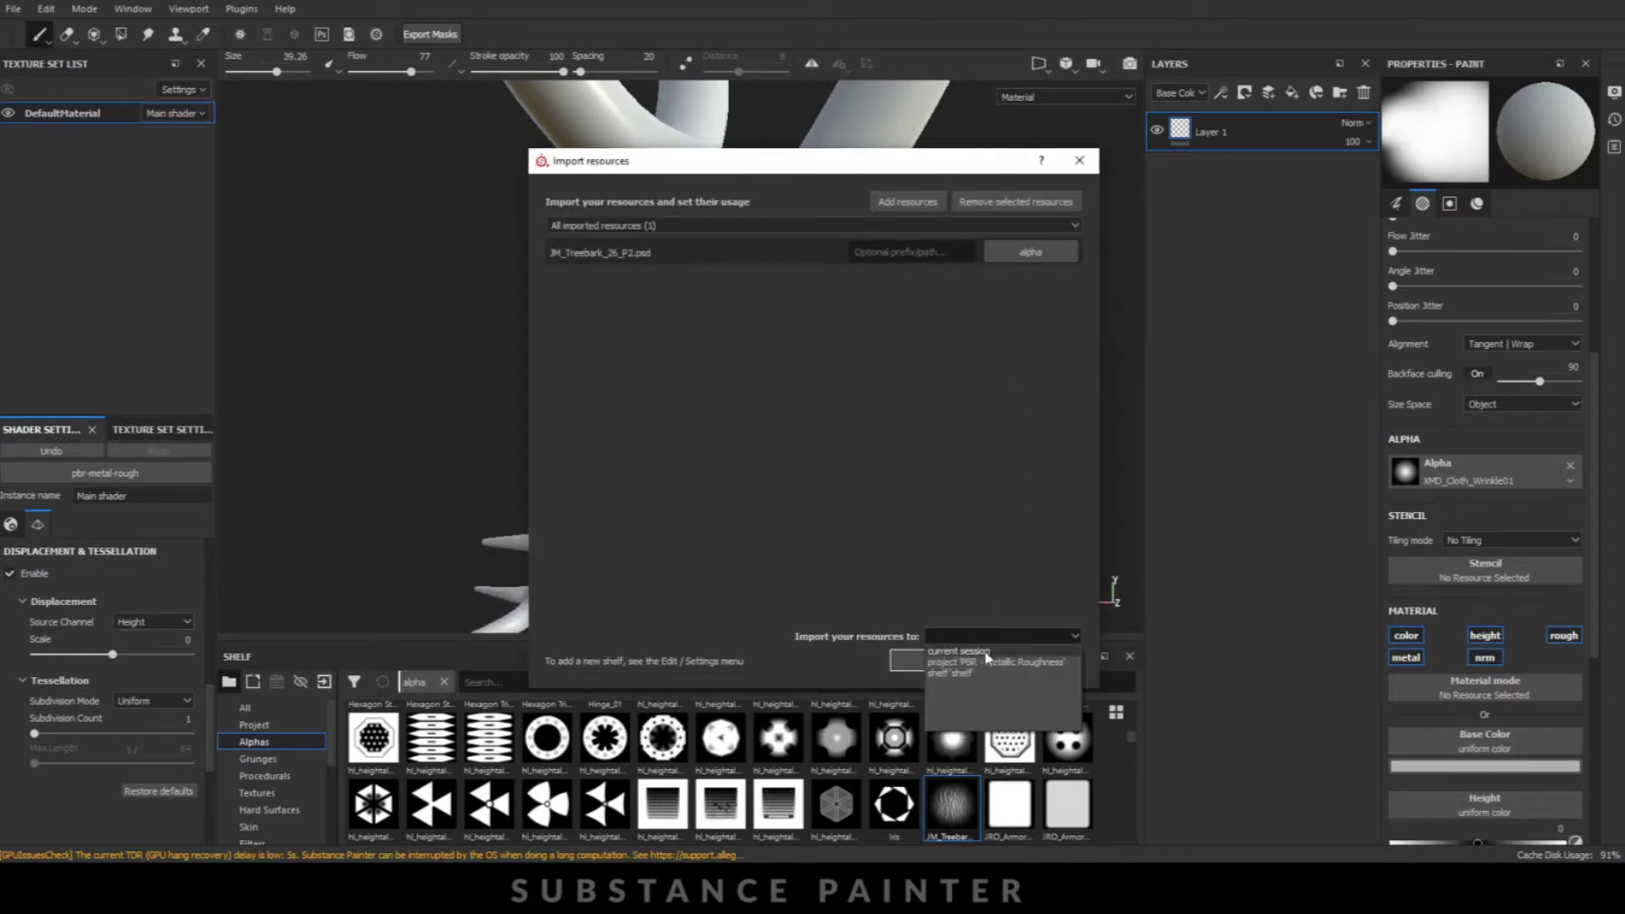
click(986, 661)
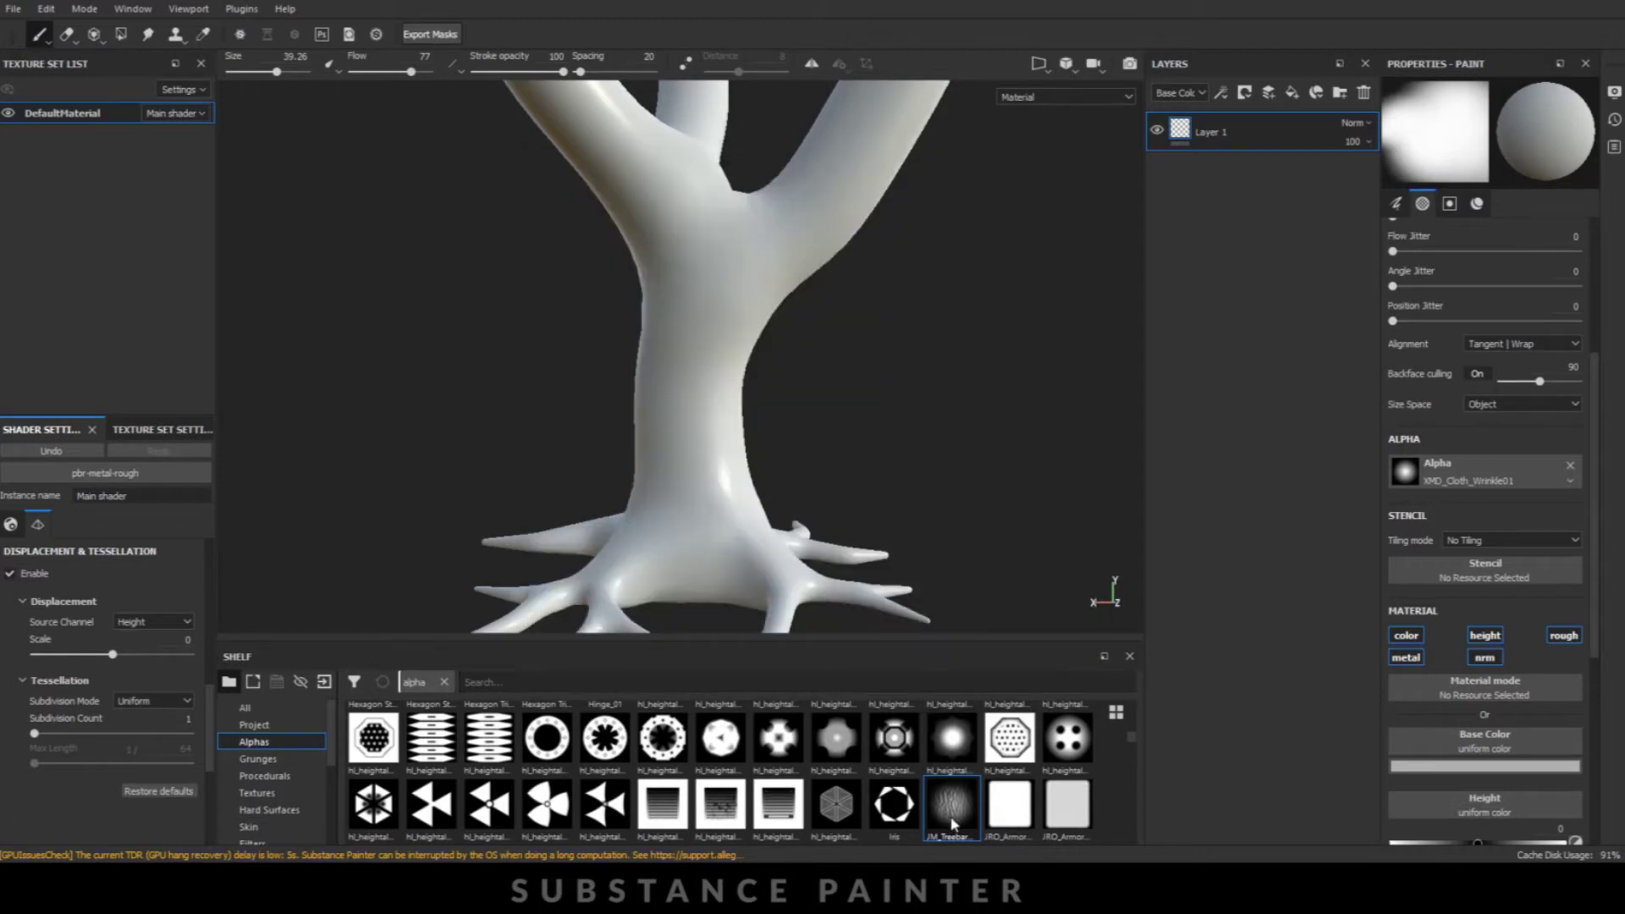
drag(945, 821, 1483, 802)
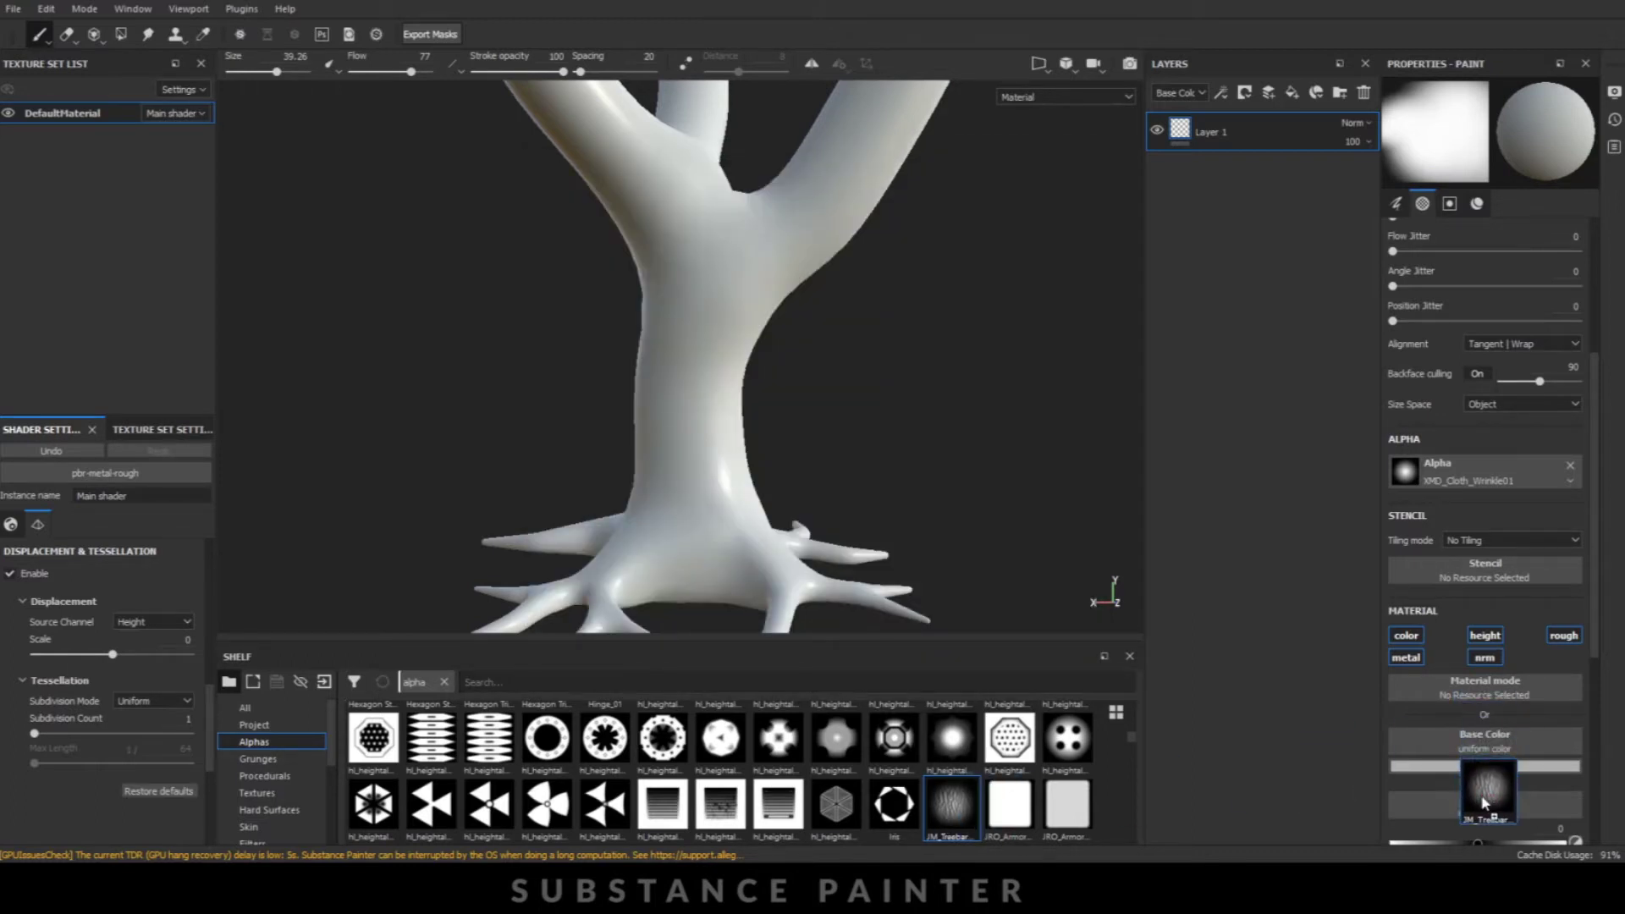
- Make the bark image the brush alpha, add an Ambient occlusion channel, and paint the upper trunk
mouse_move(951, 808)
mouse_down()
mouse_move(1509, 478)
mouse_move(1490, 474)
mouse_up()
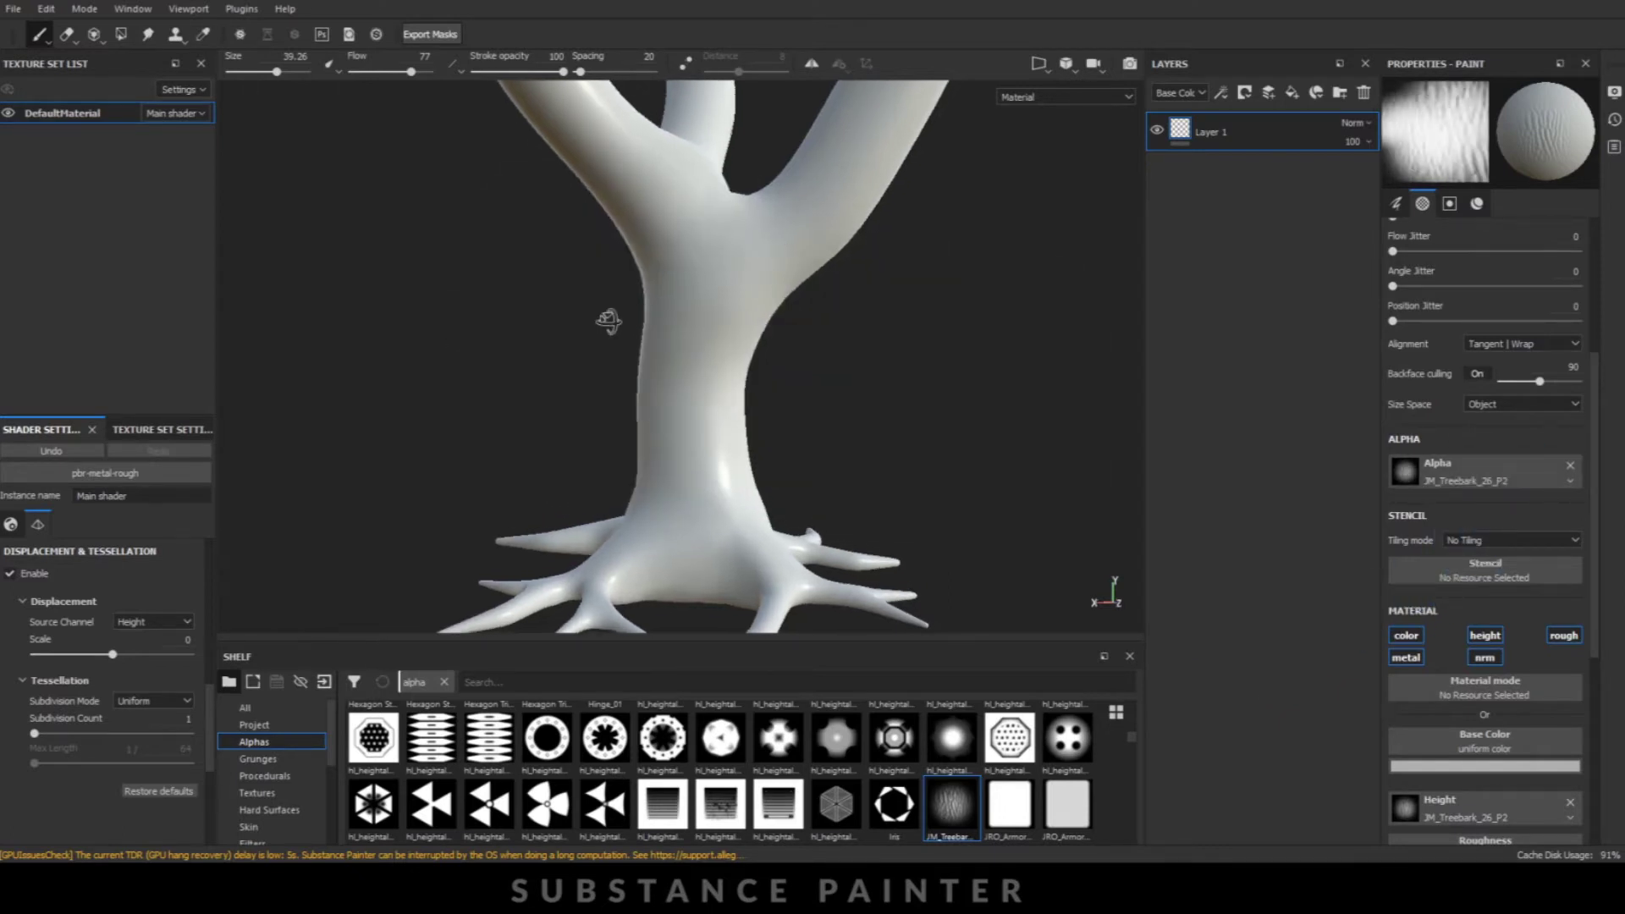
click(144, 430)
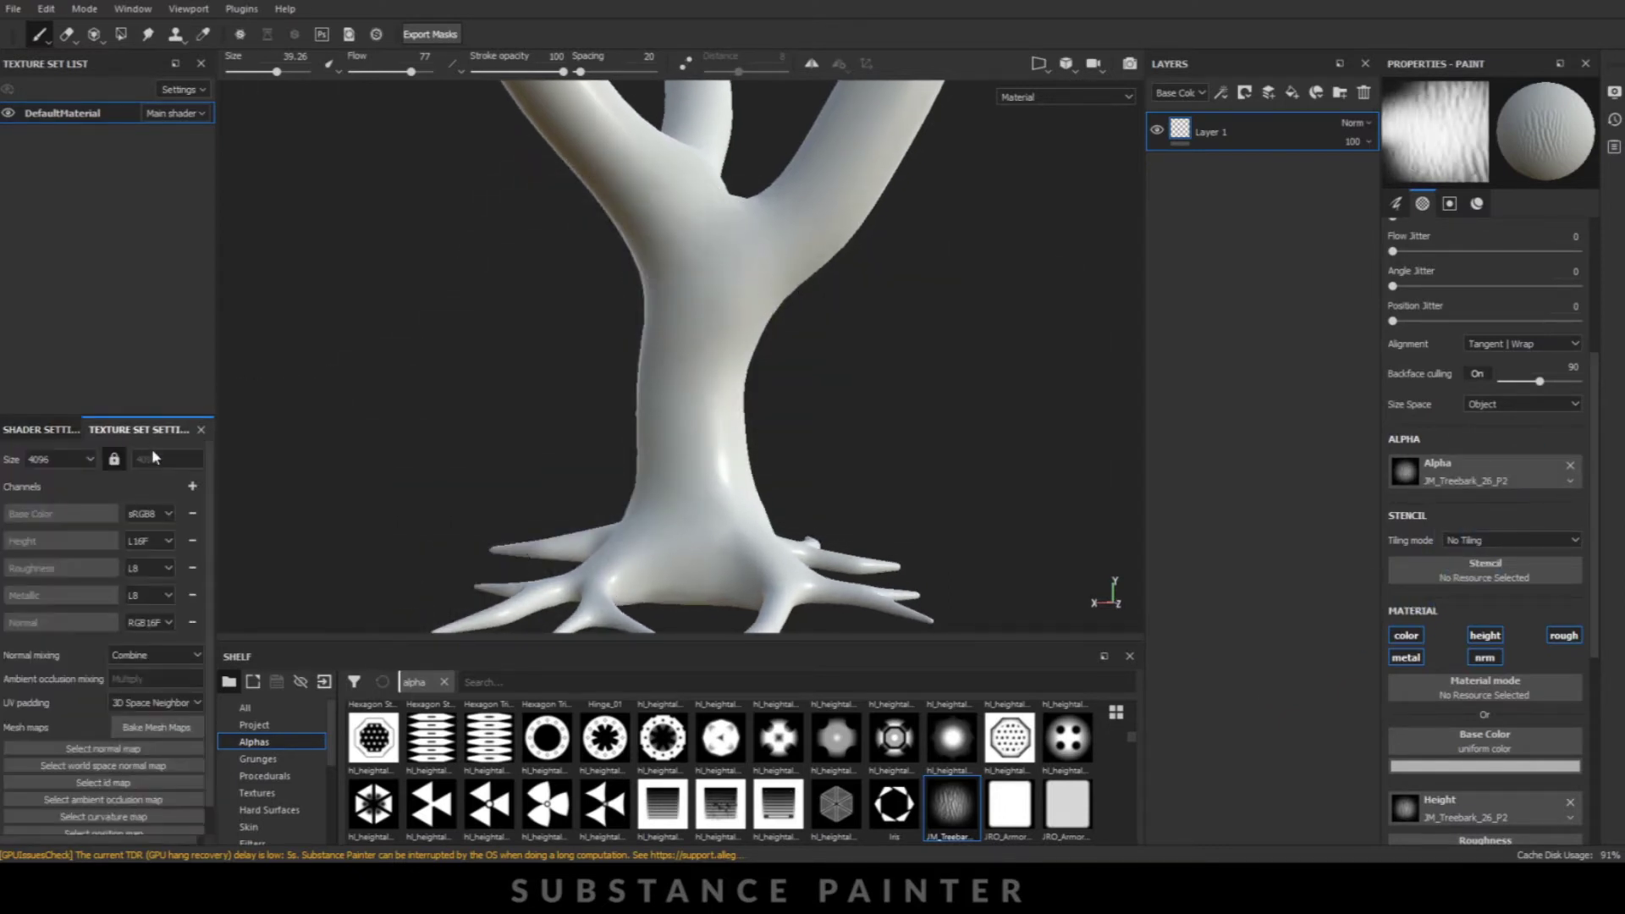
click(192, 489)
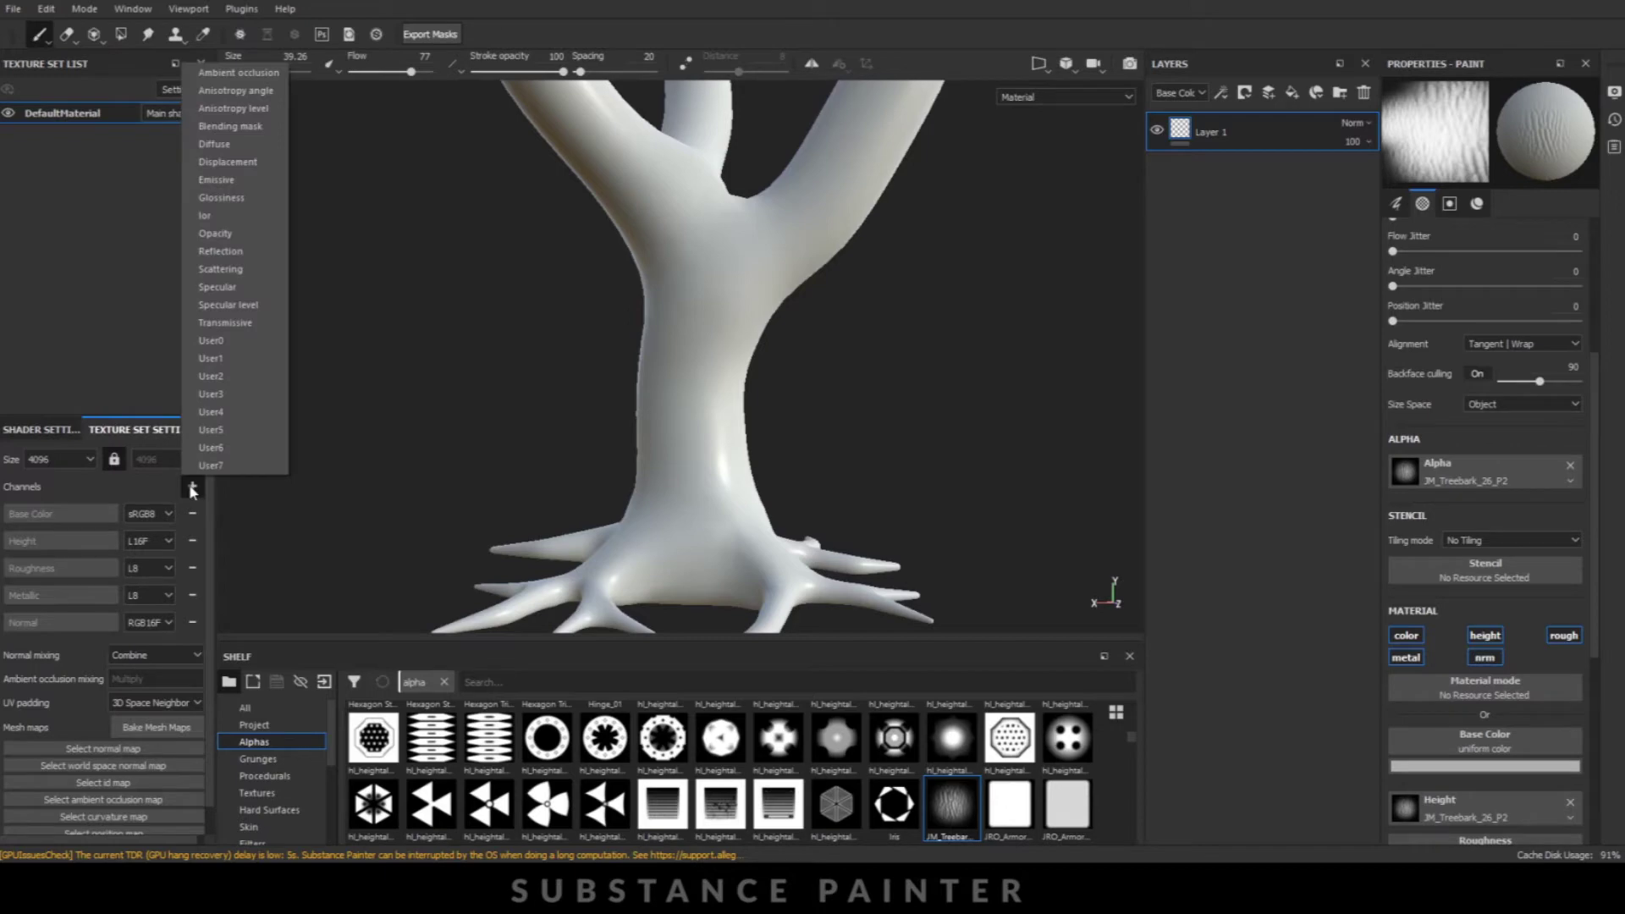
click(236, 76)
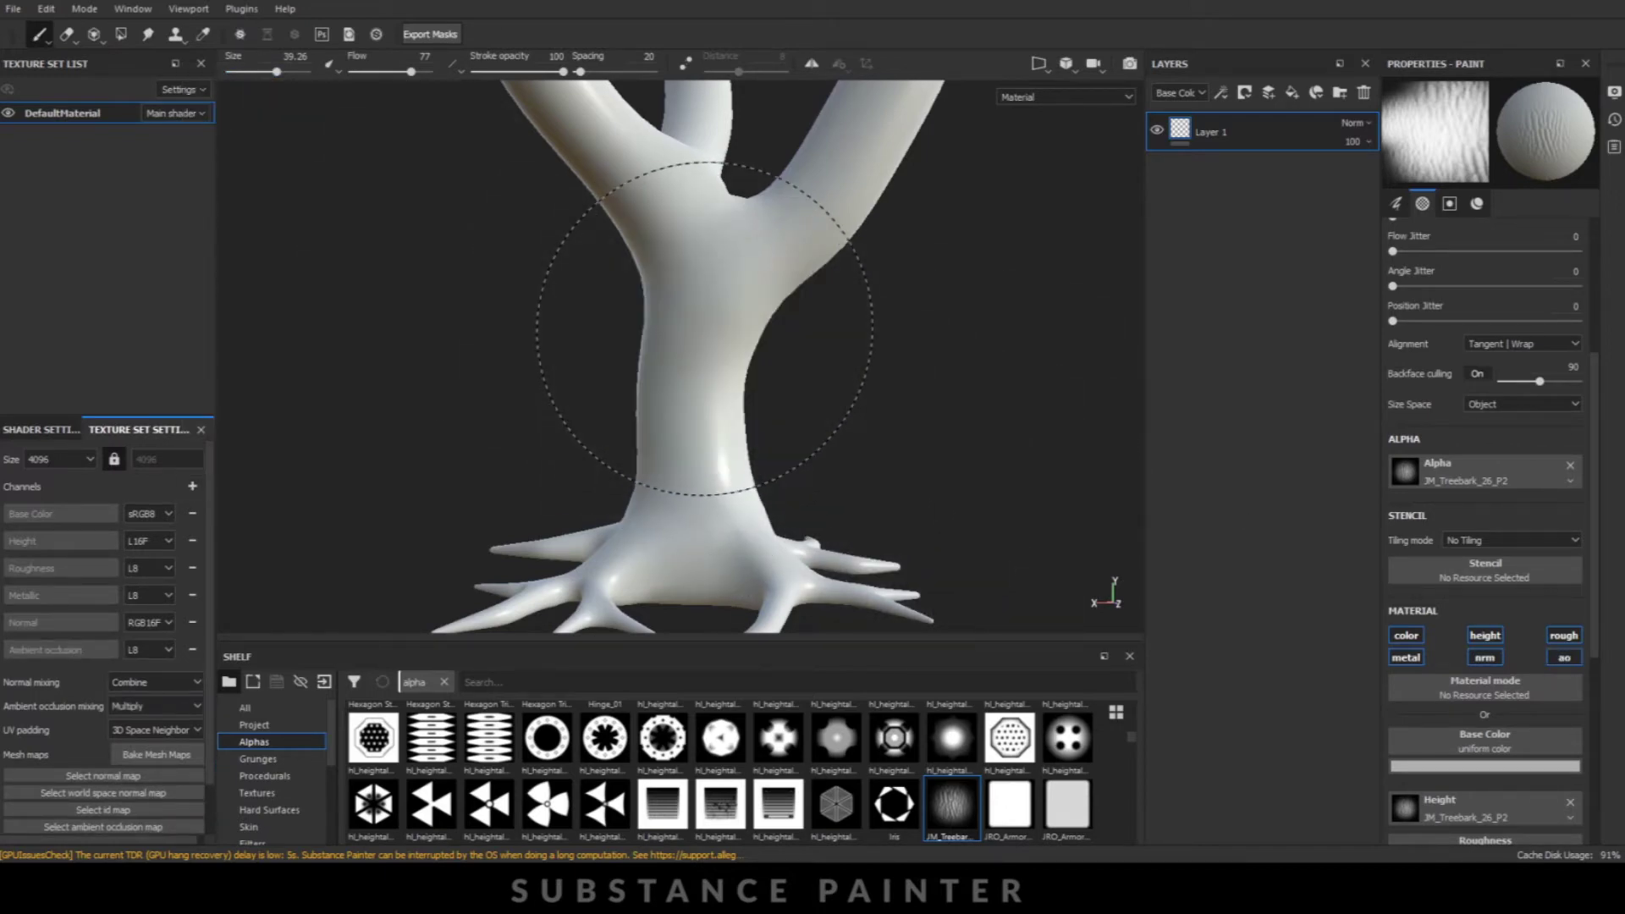
mouse_move(660, 398)
alt+mouse_down()
mouse_move(690, 389)
mouse_move(643, 220)
alt+mouse_up()
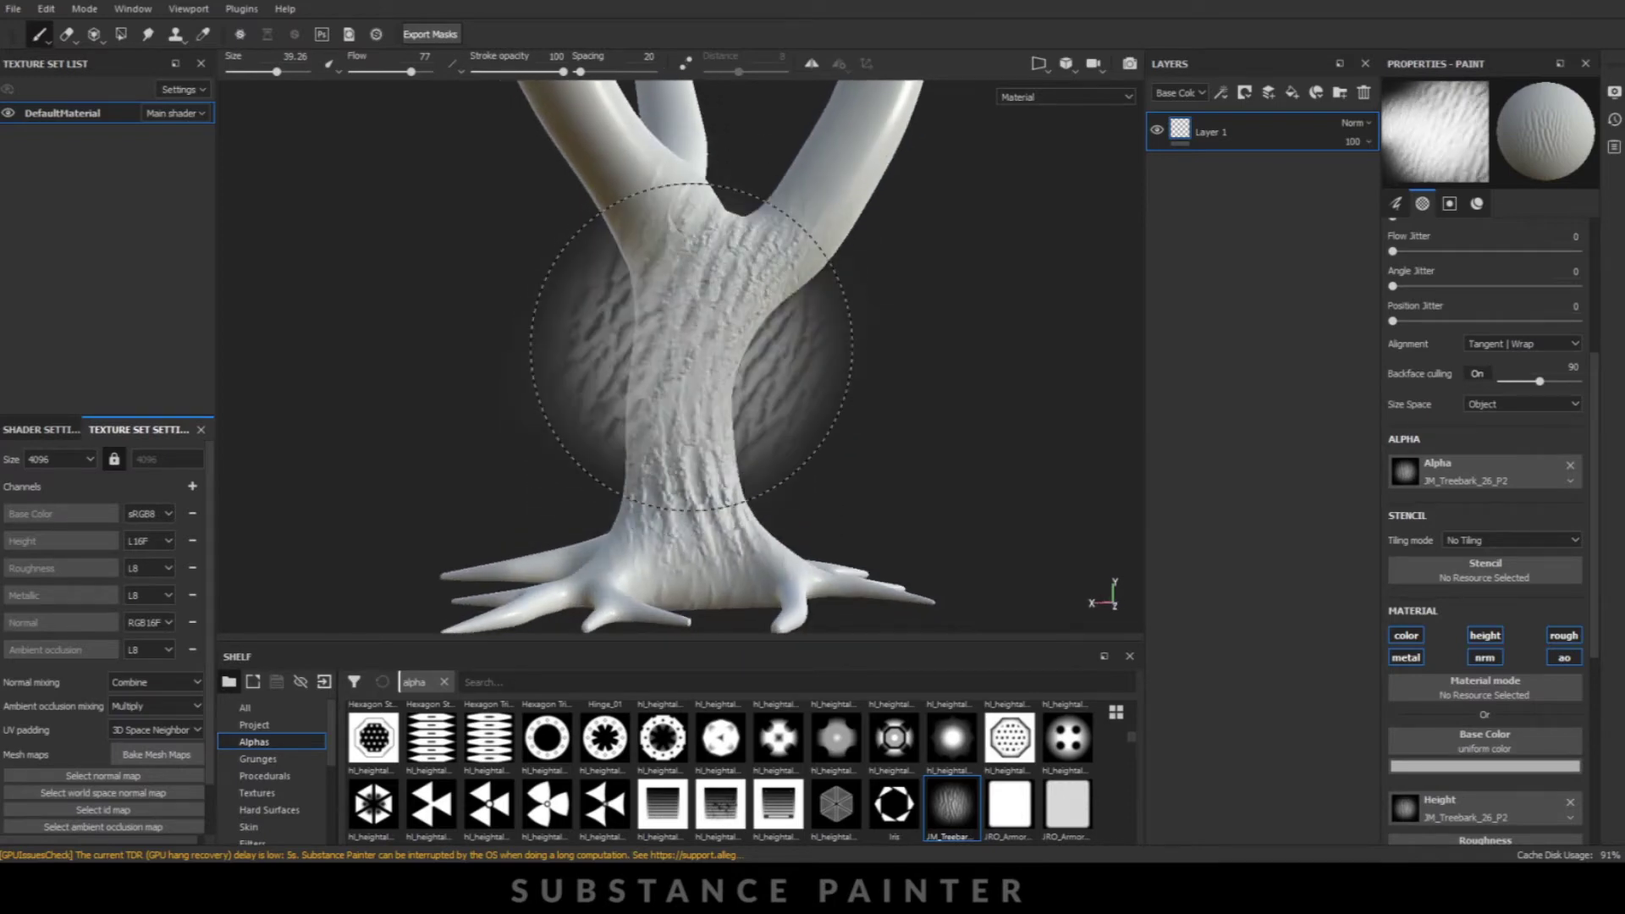
- Paint bark relief over the mid trunk, enlarging the brush to 54.84
alt+drag(654, 346, 665, 320)
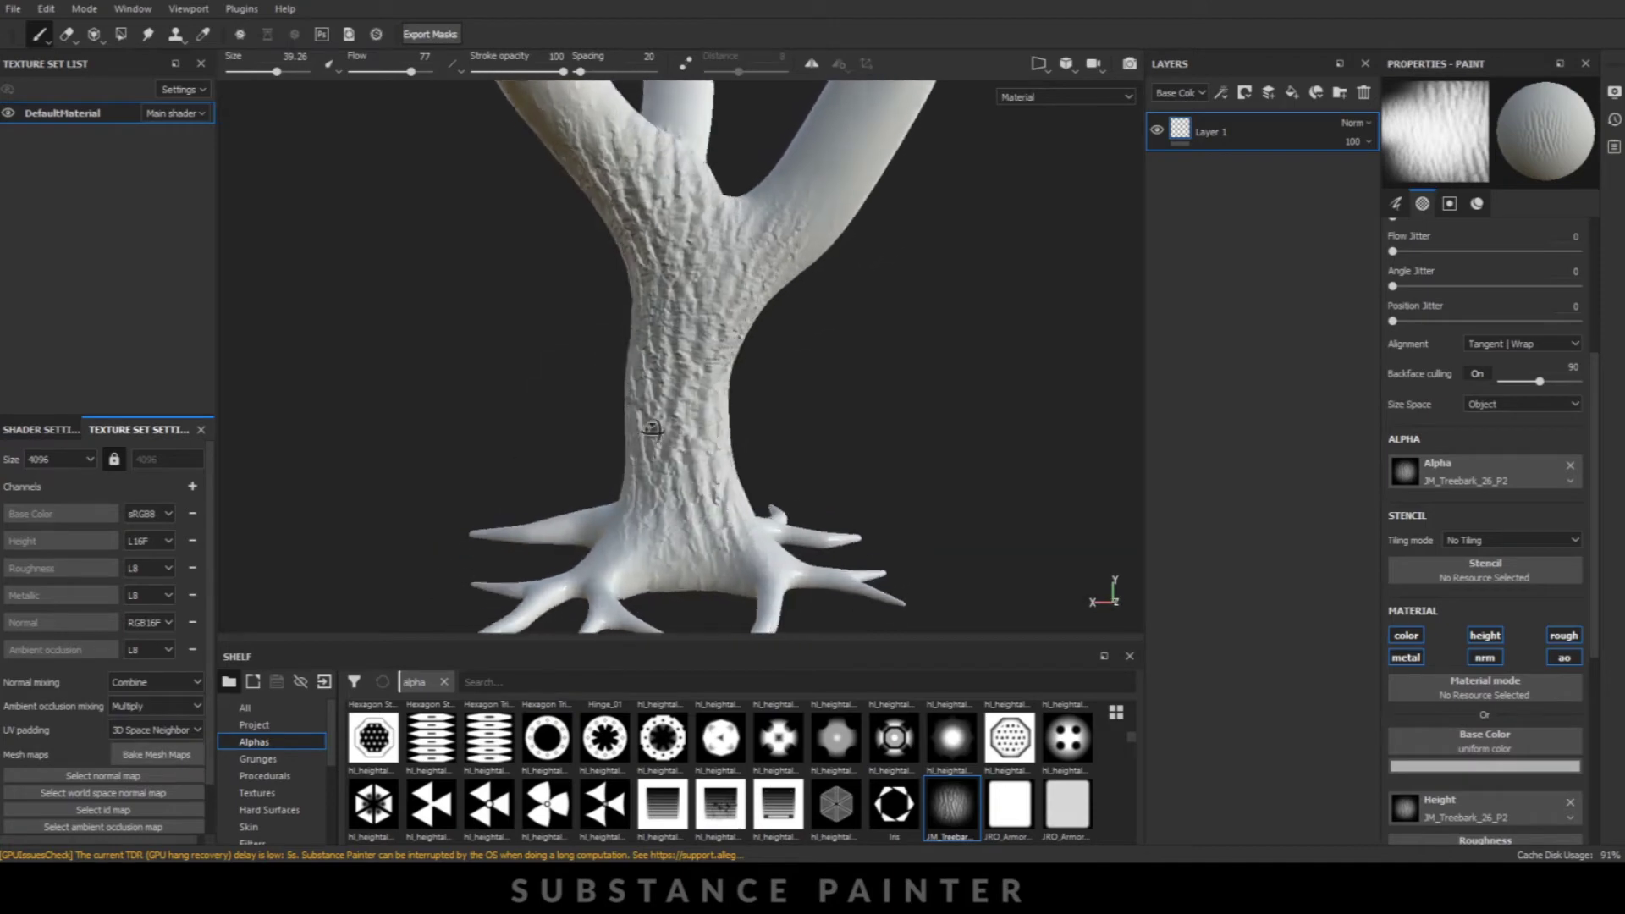
mouse_move(666, 320)
mouse_down()
mouse_move(758, 419)
mouse_move(573, 316)
mouse_up()
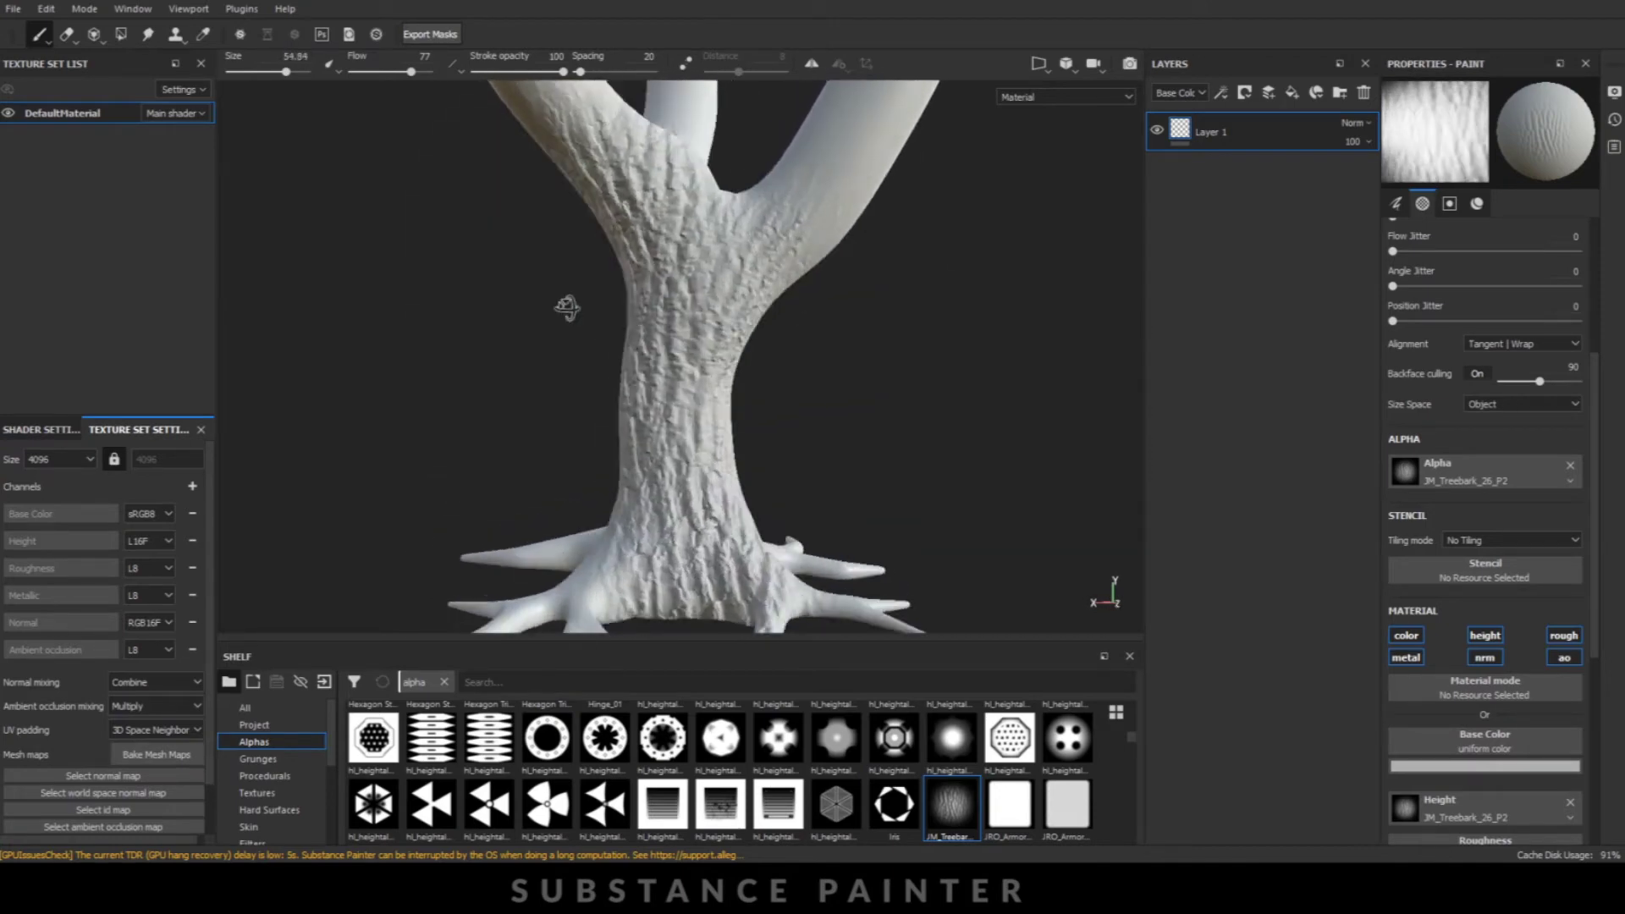
mouse_move(725, 472)
alt+mouse_down()
mouse_move(881, 512)
mouse_move(827, 527)
alt+mouse_up()
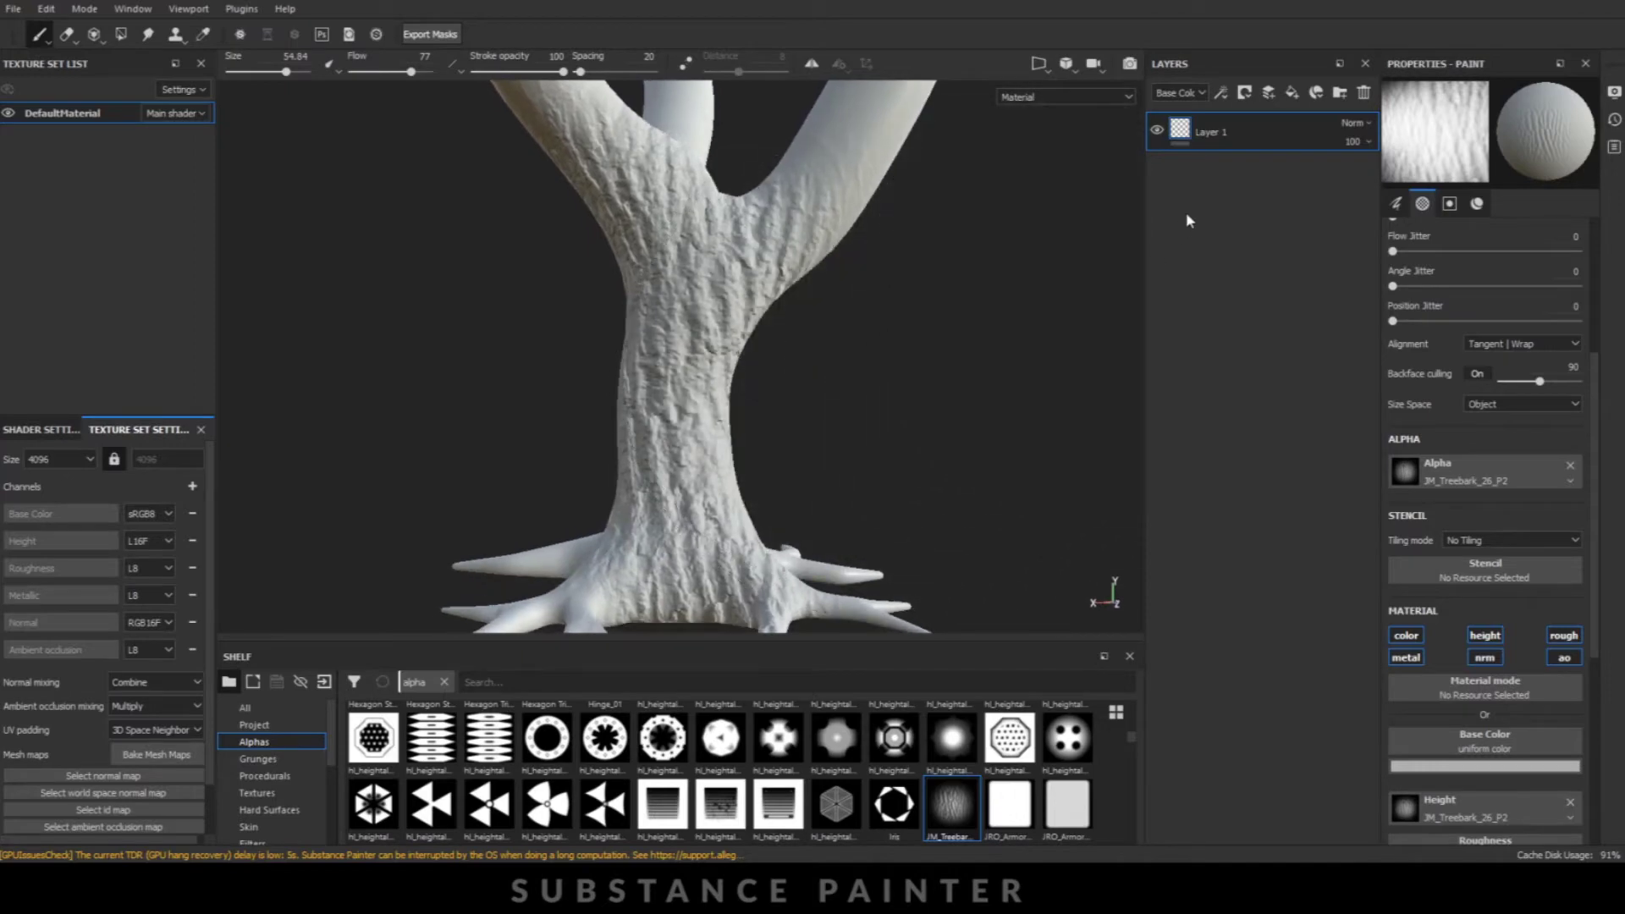
right_click(1231, 132)
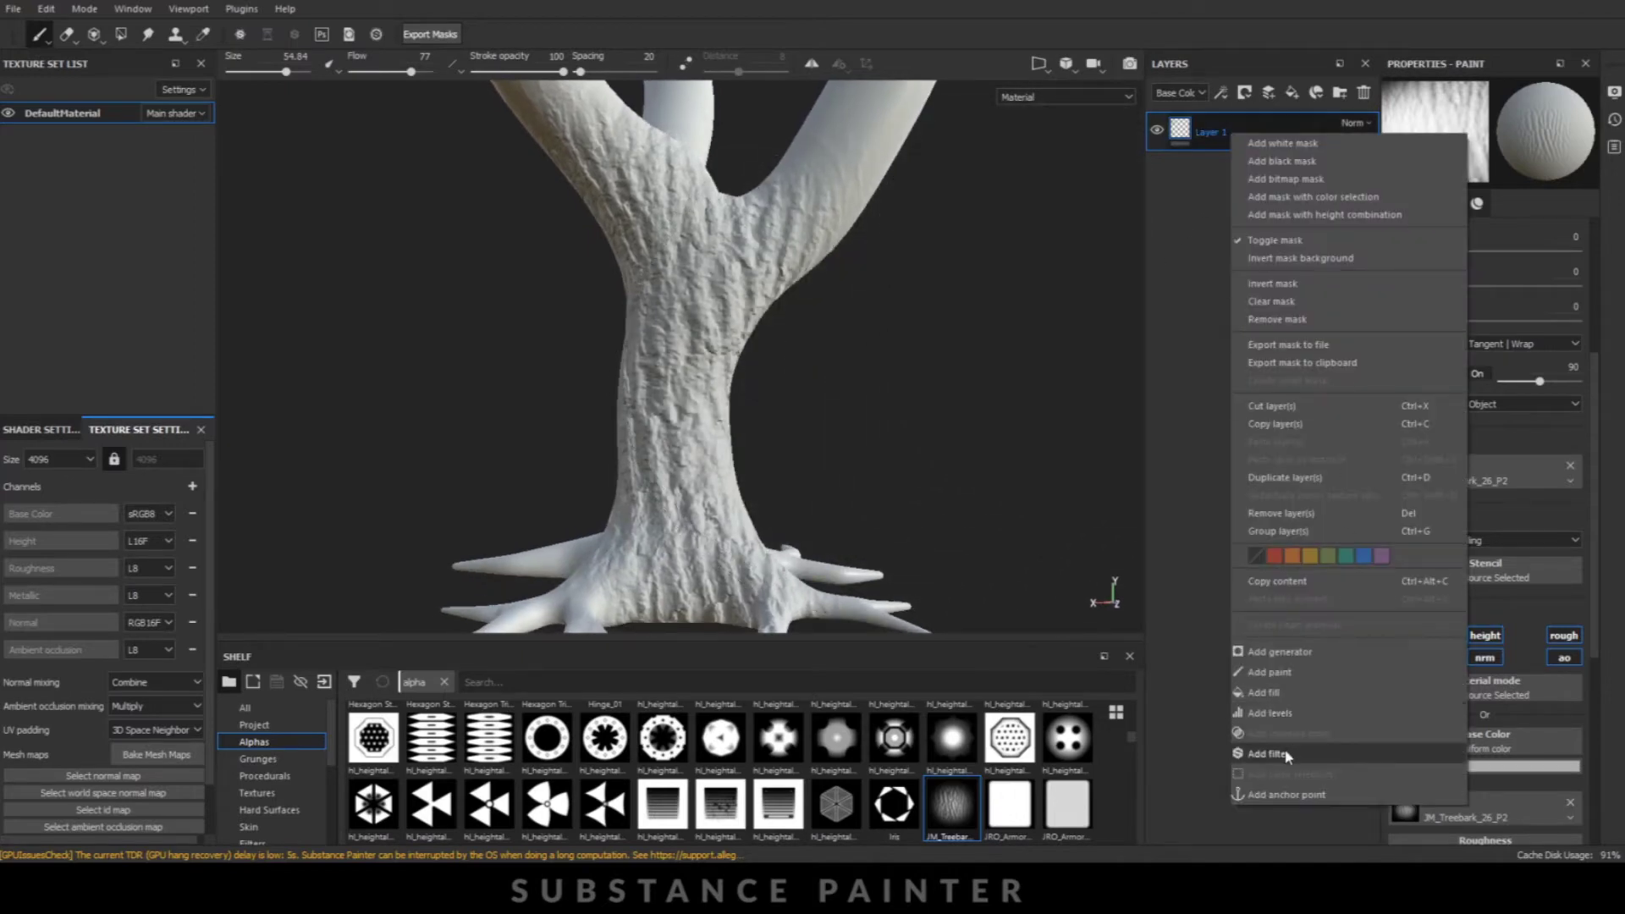
- Add a Height To Normal filter to Layer 1 with Height Depth 1.5
click(1280, 753)
click(1455, 173)
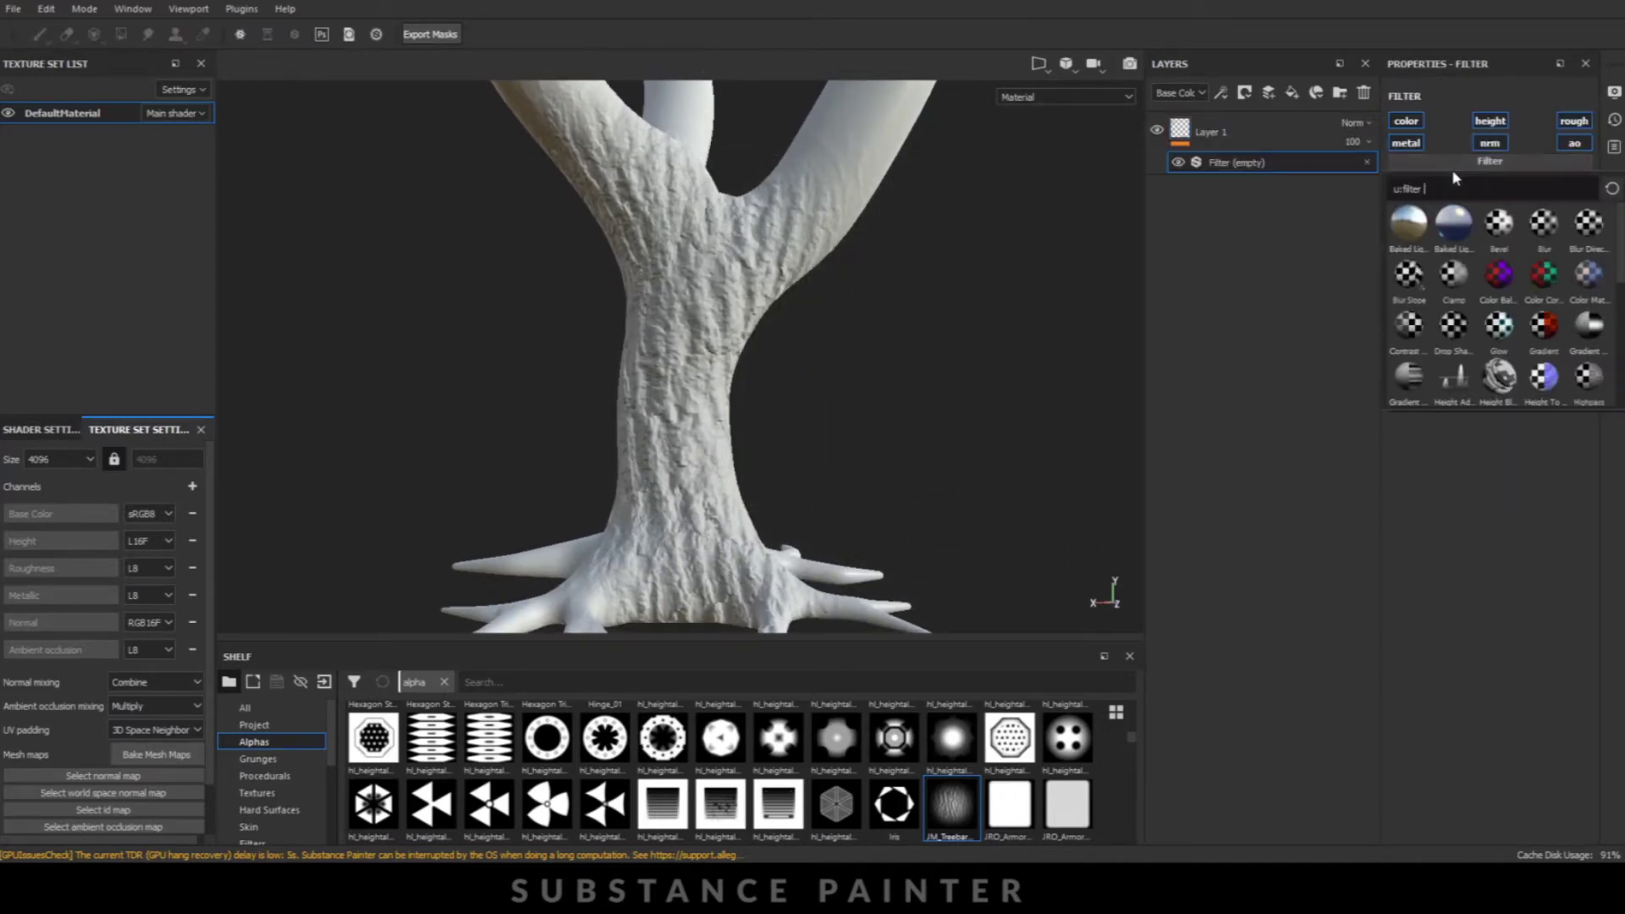
click(1544, 378)
mouse_move(1447, 331)
mouse_down()
mouse_move(1411, 332)
mouse_move(1405, 352)
mouse_up()
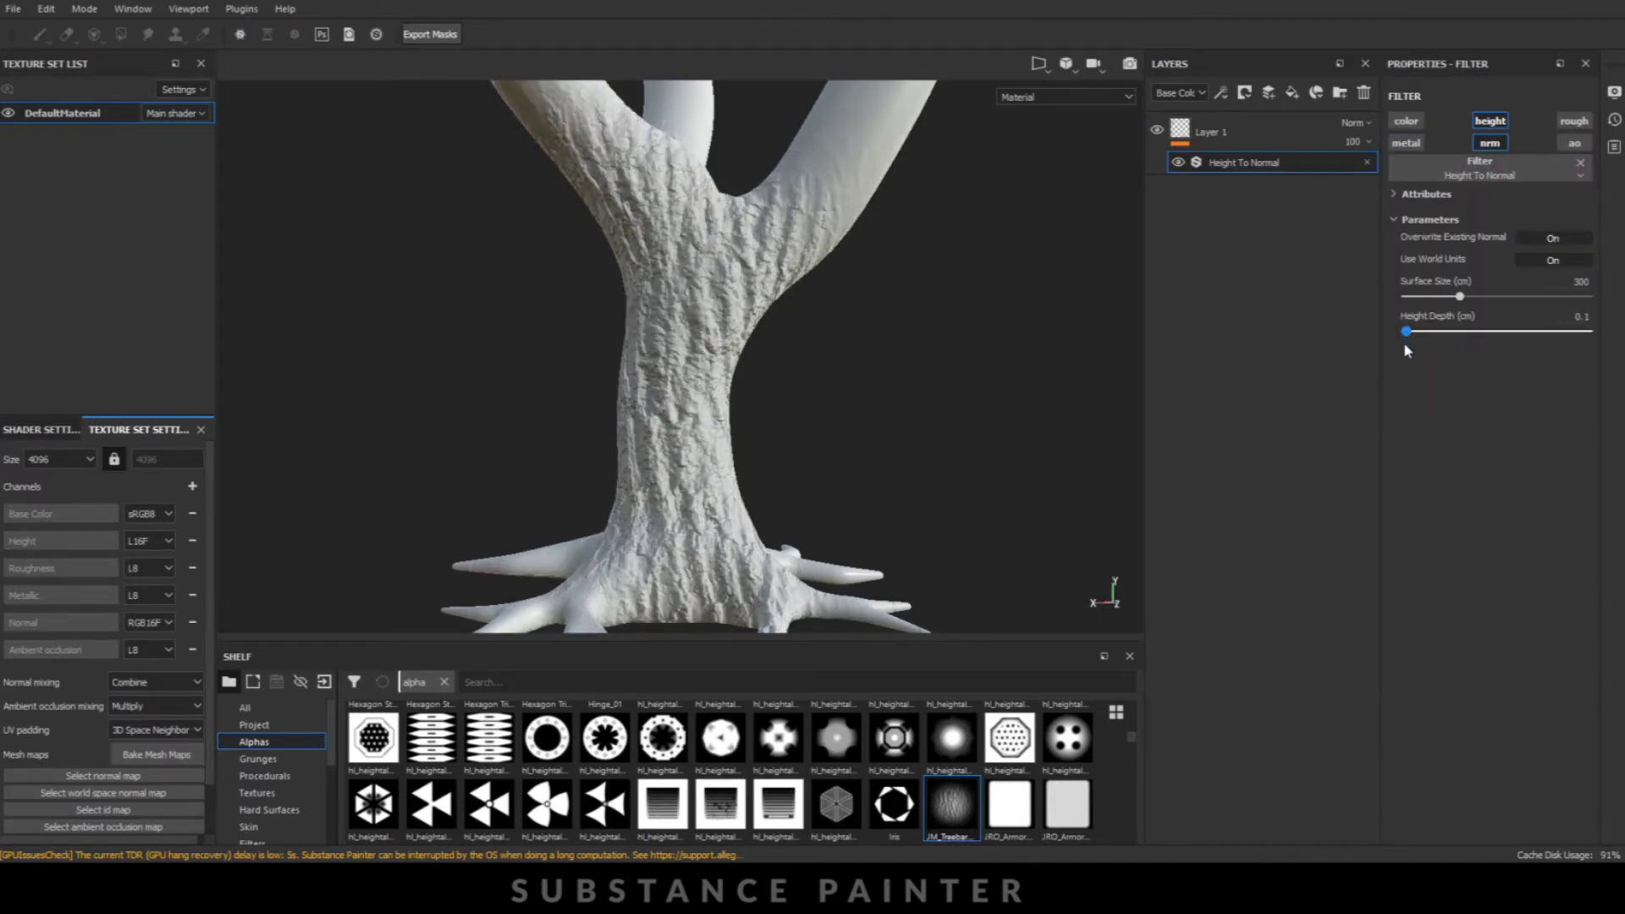
alt+drag(816, 406, 1174, 294)
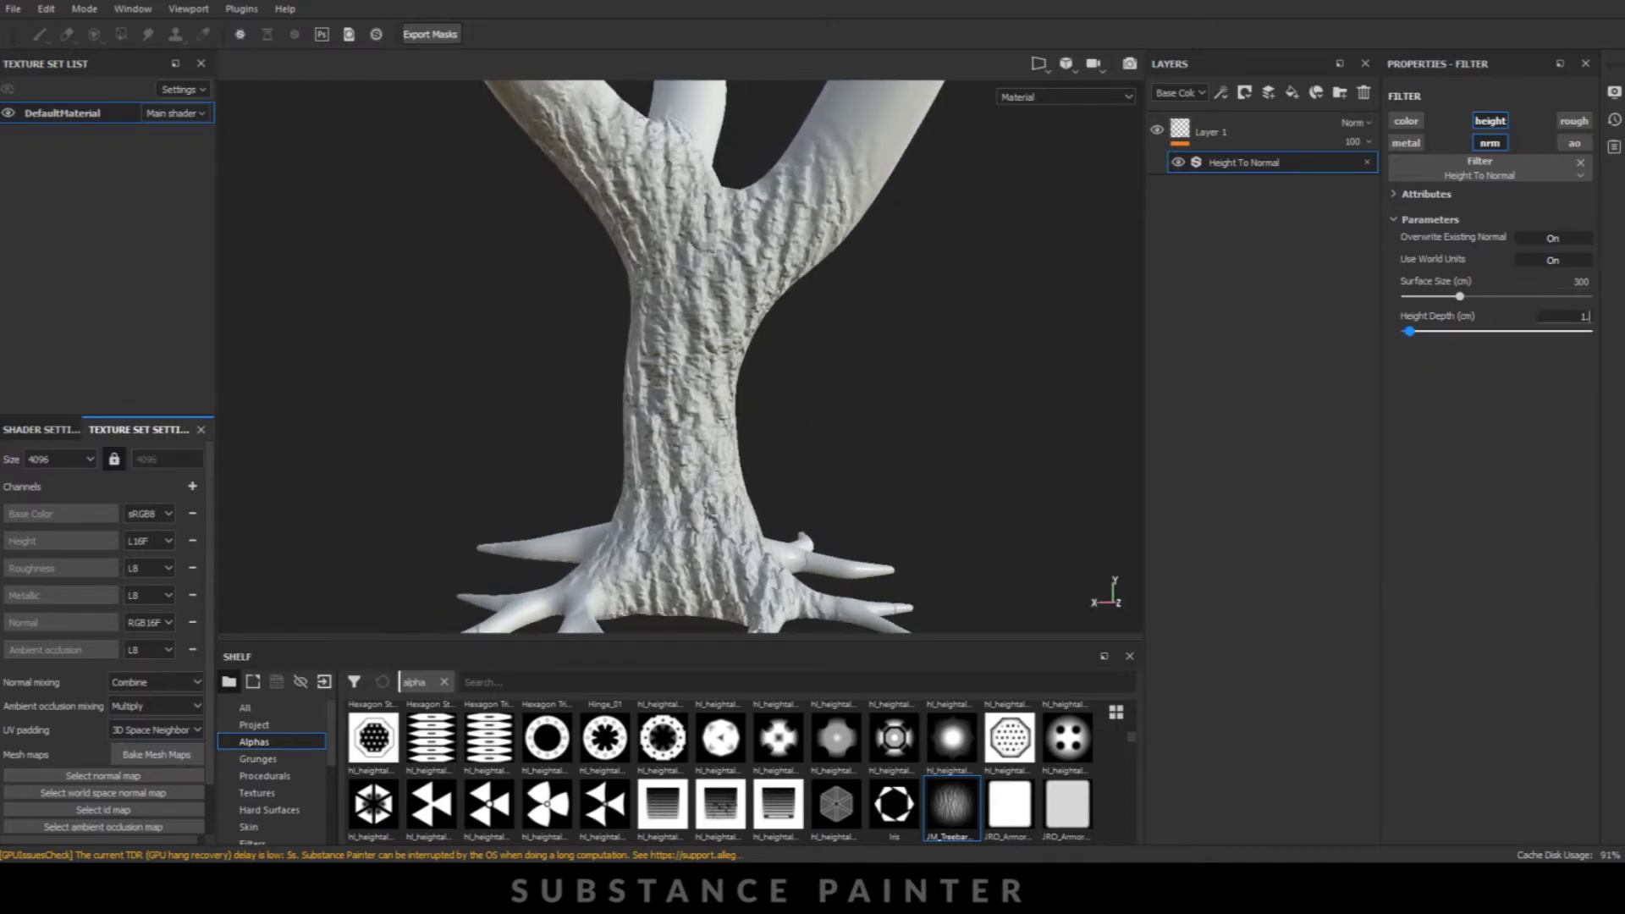
right_click(1262, 165)
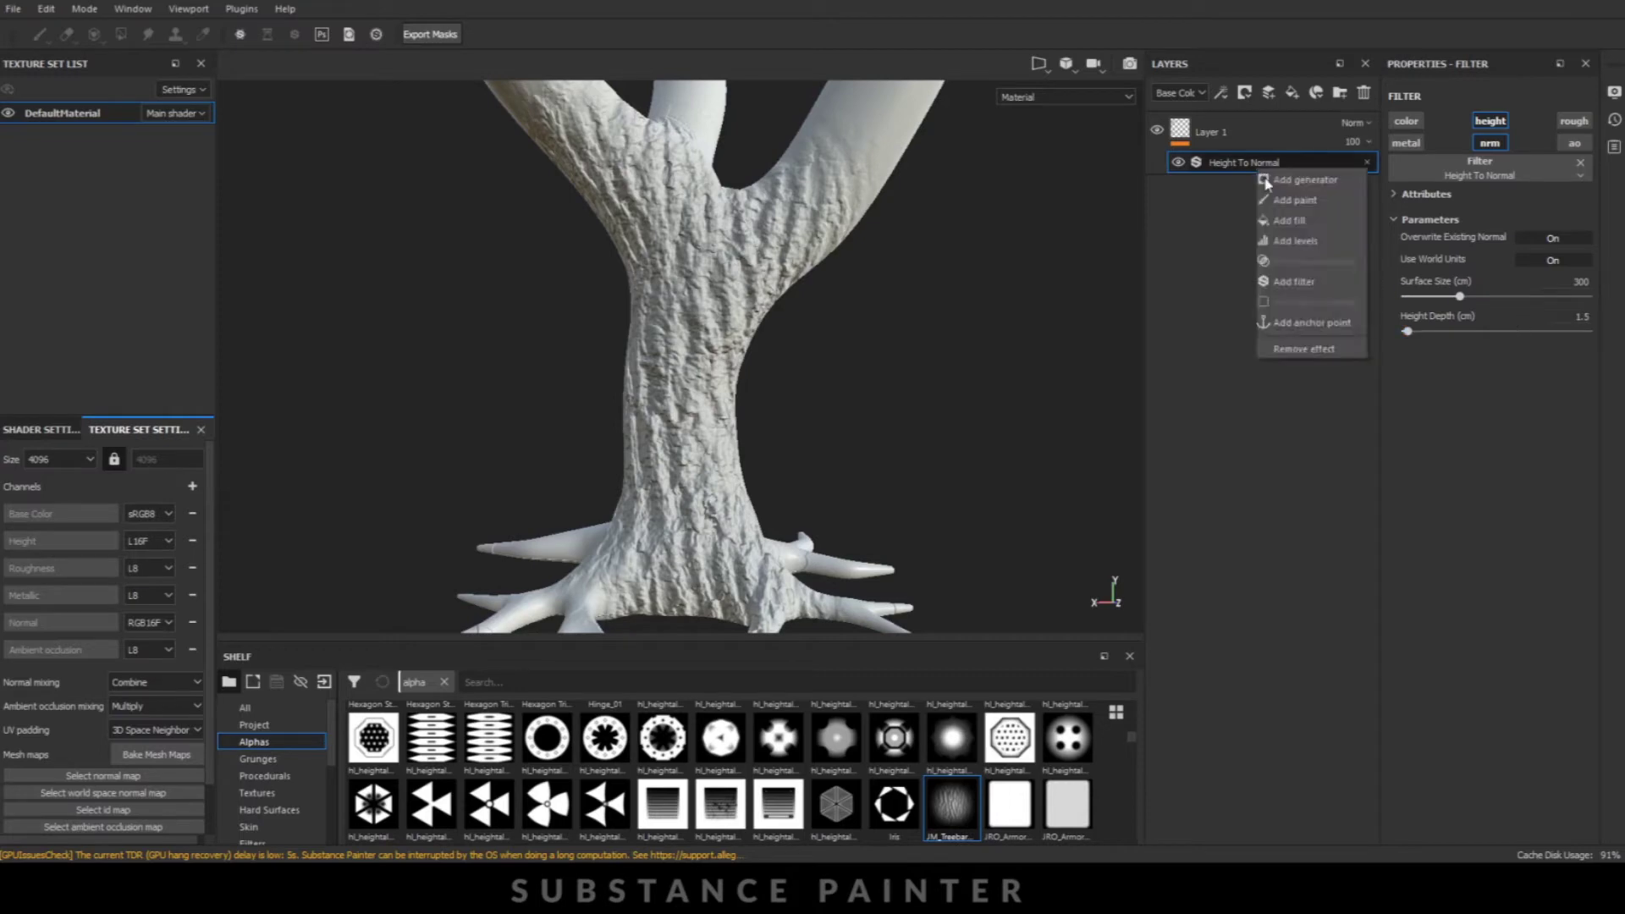
- Add a MatFx HBAO filter with Radius 0.69 and Height Depth 0.04
click(1307, 275)
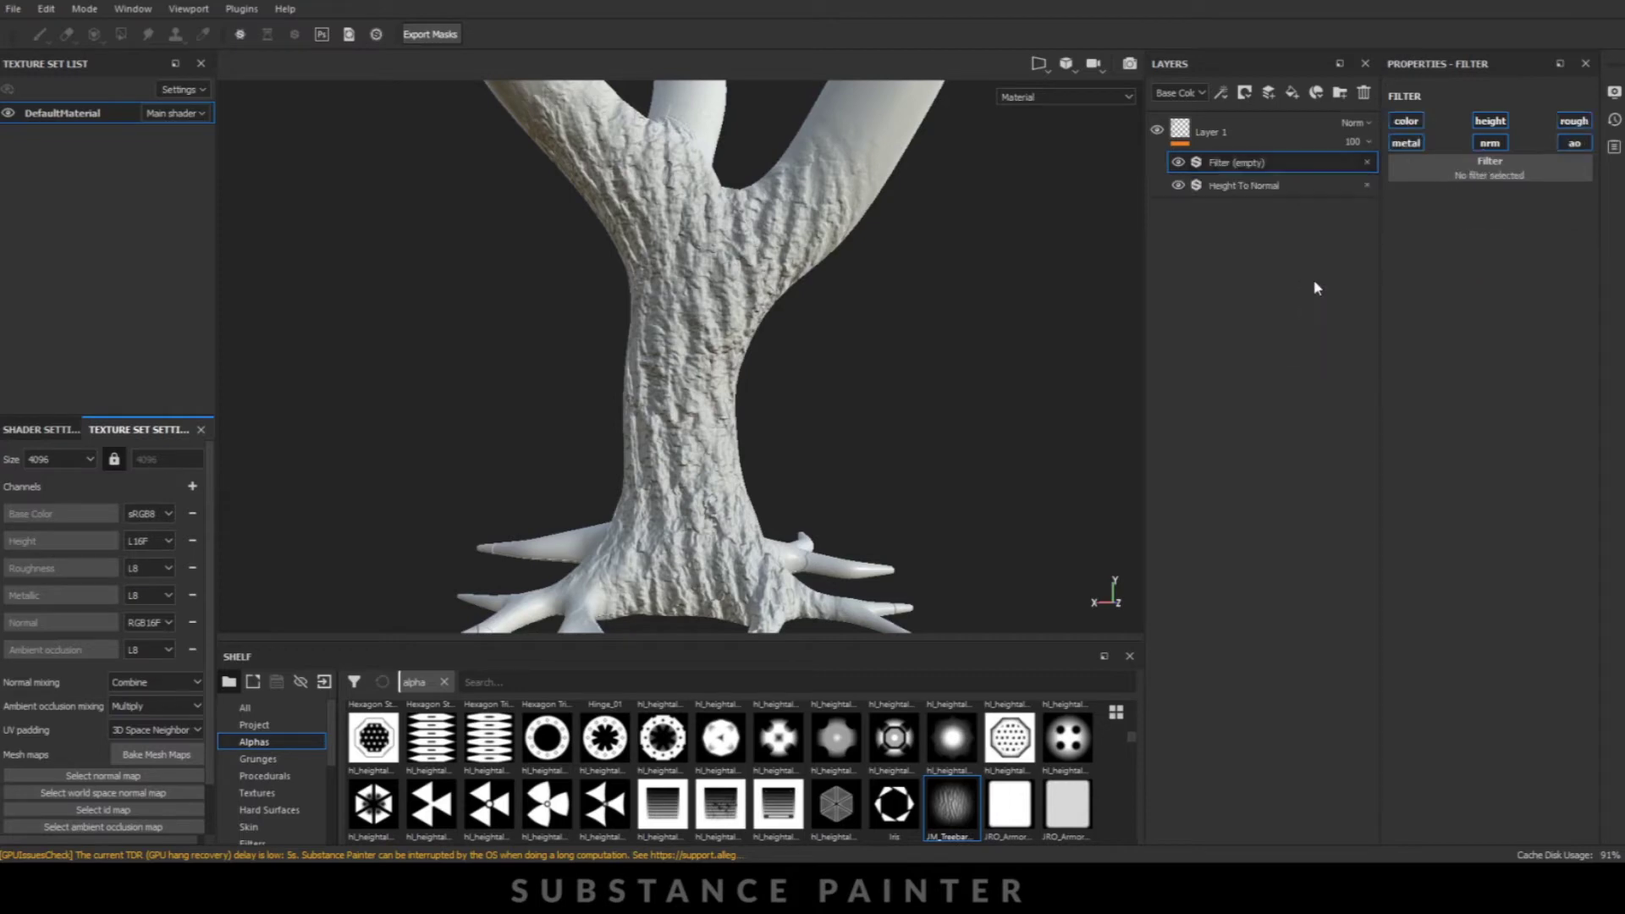
click(1503, 185)
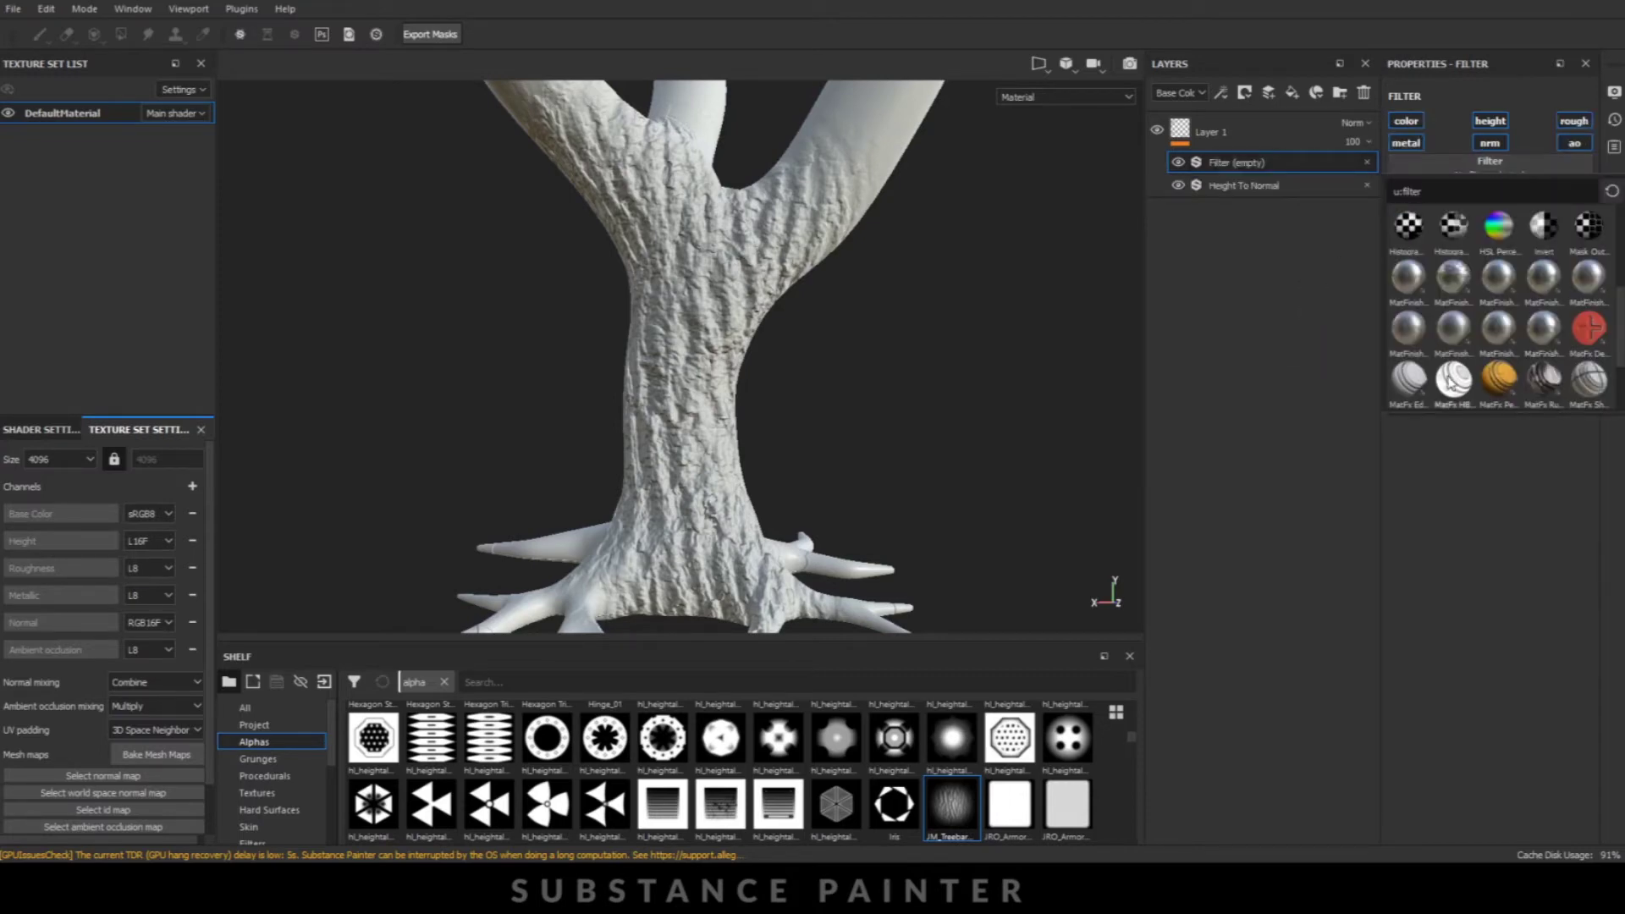
click(1449, 380)
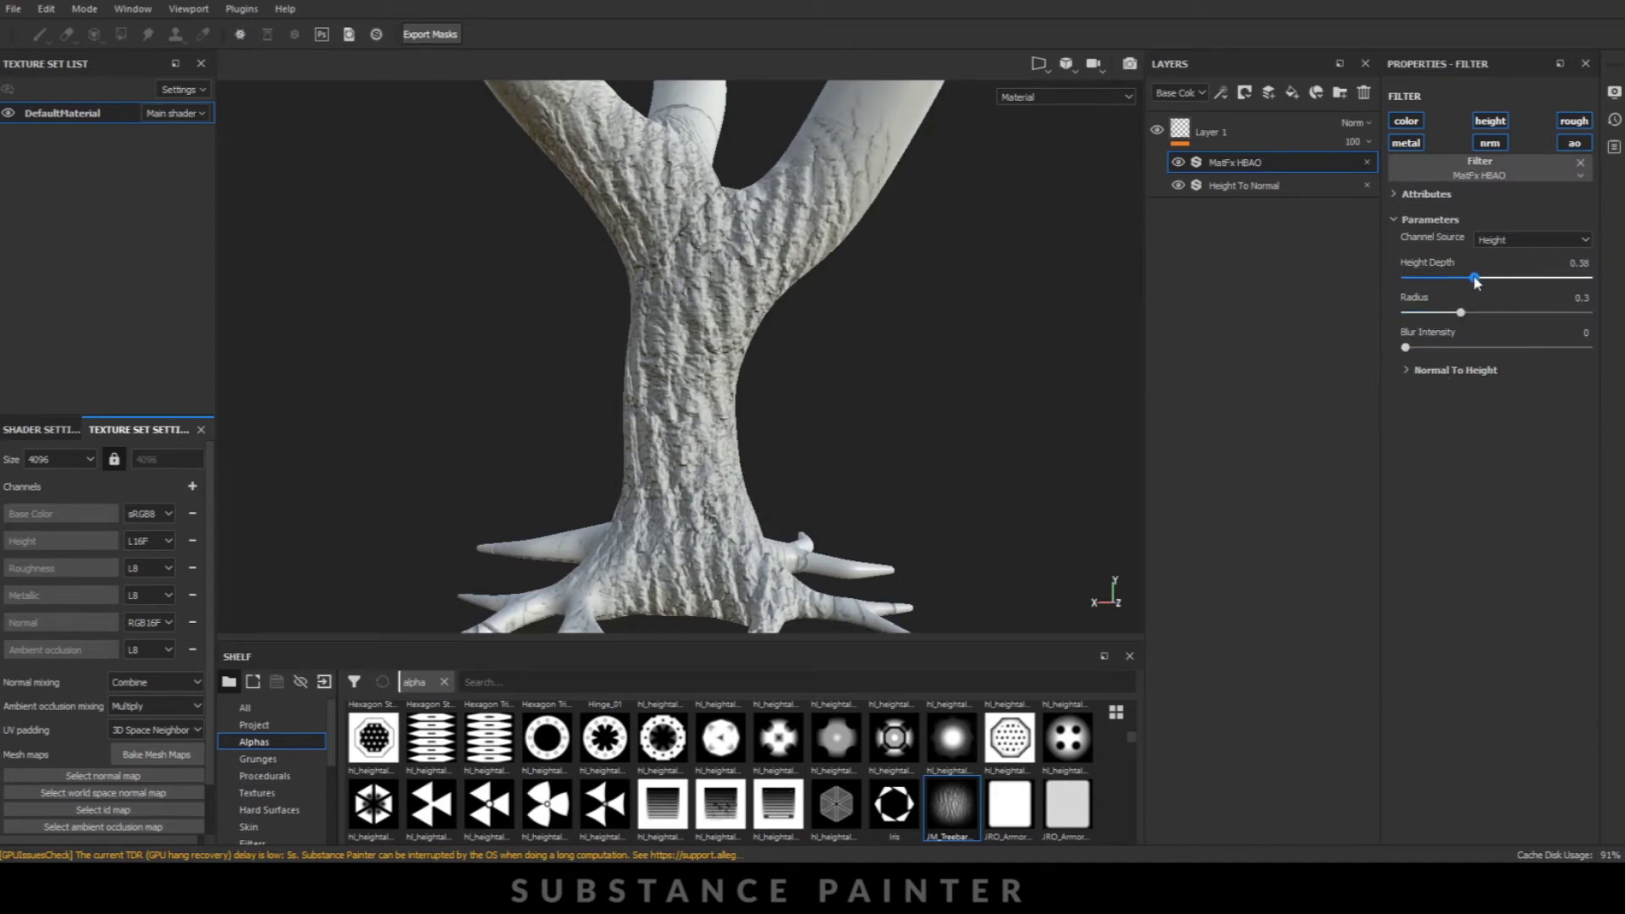
drag(1474, 315, 1518, 319)
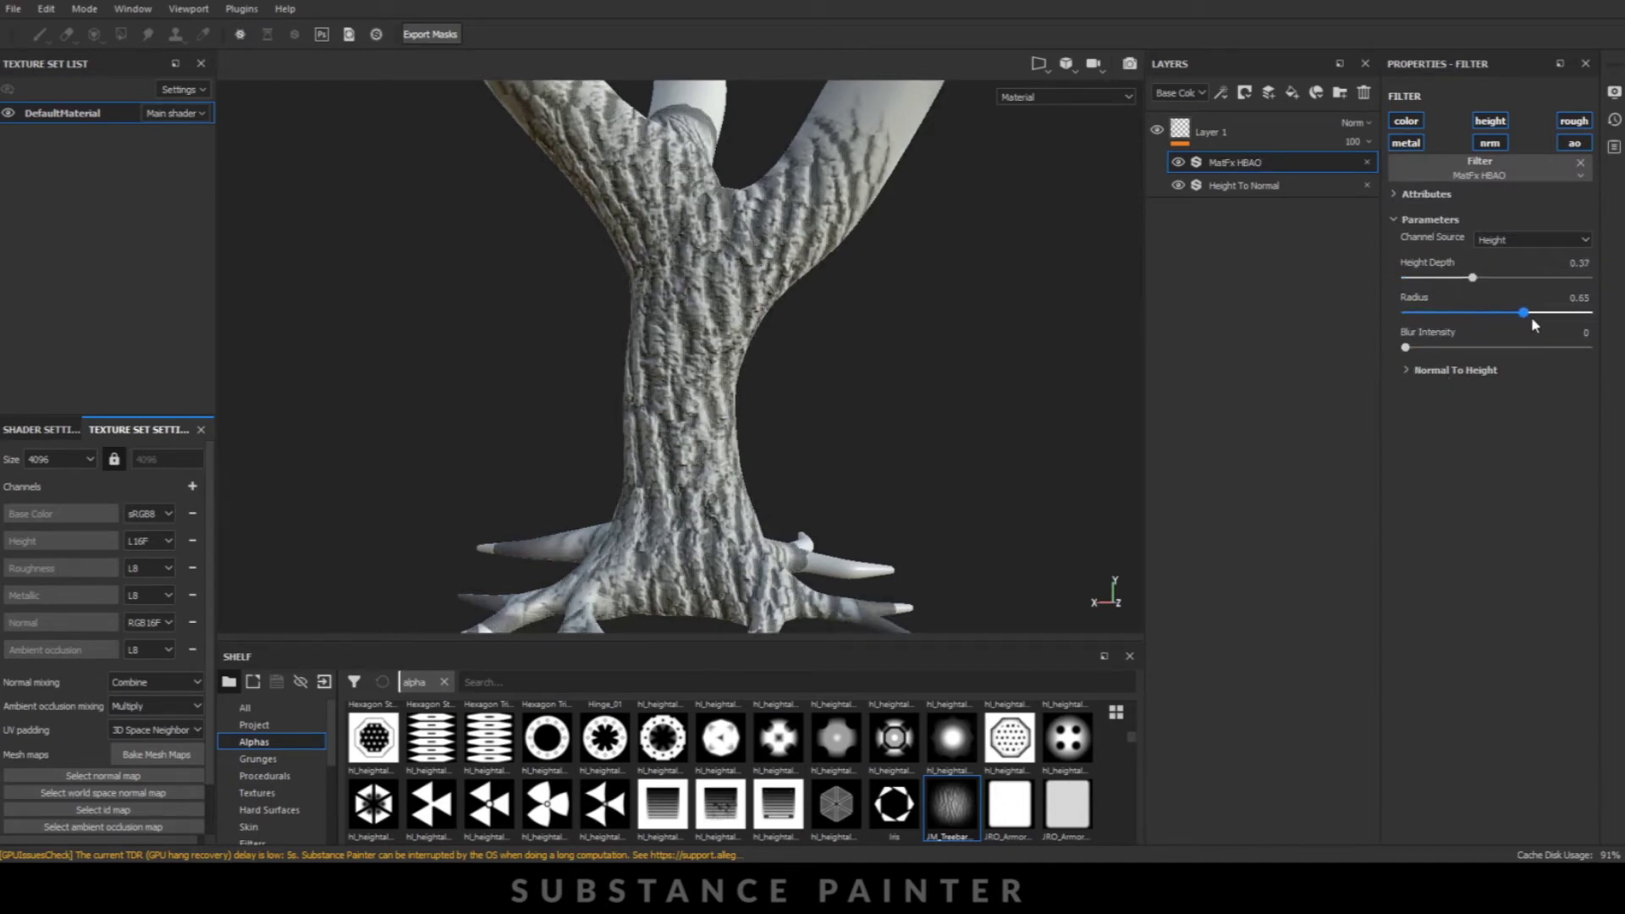
drag(1517, 318, 1530, 315)
drag(1444, 282, 1415, 290)
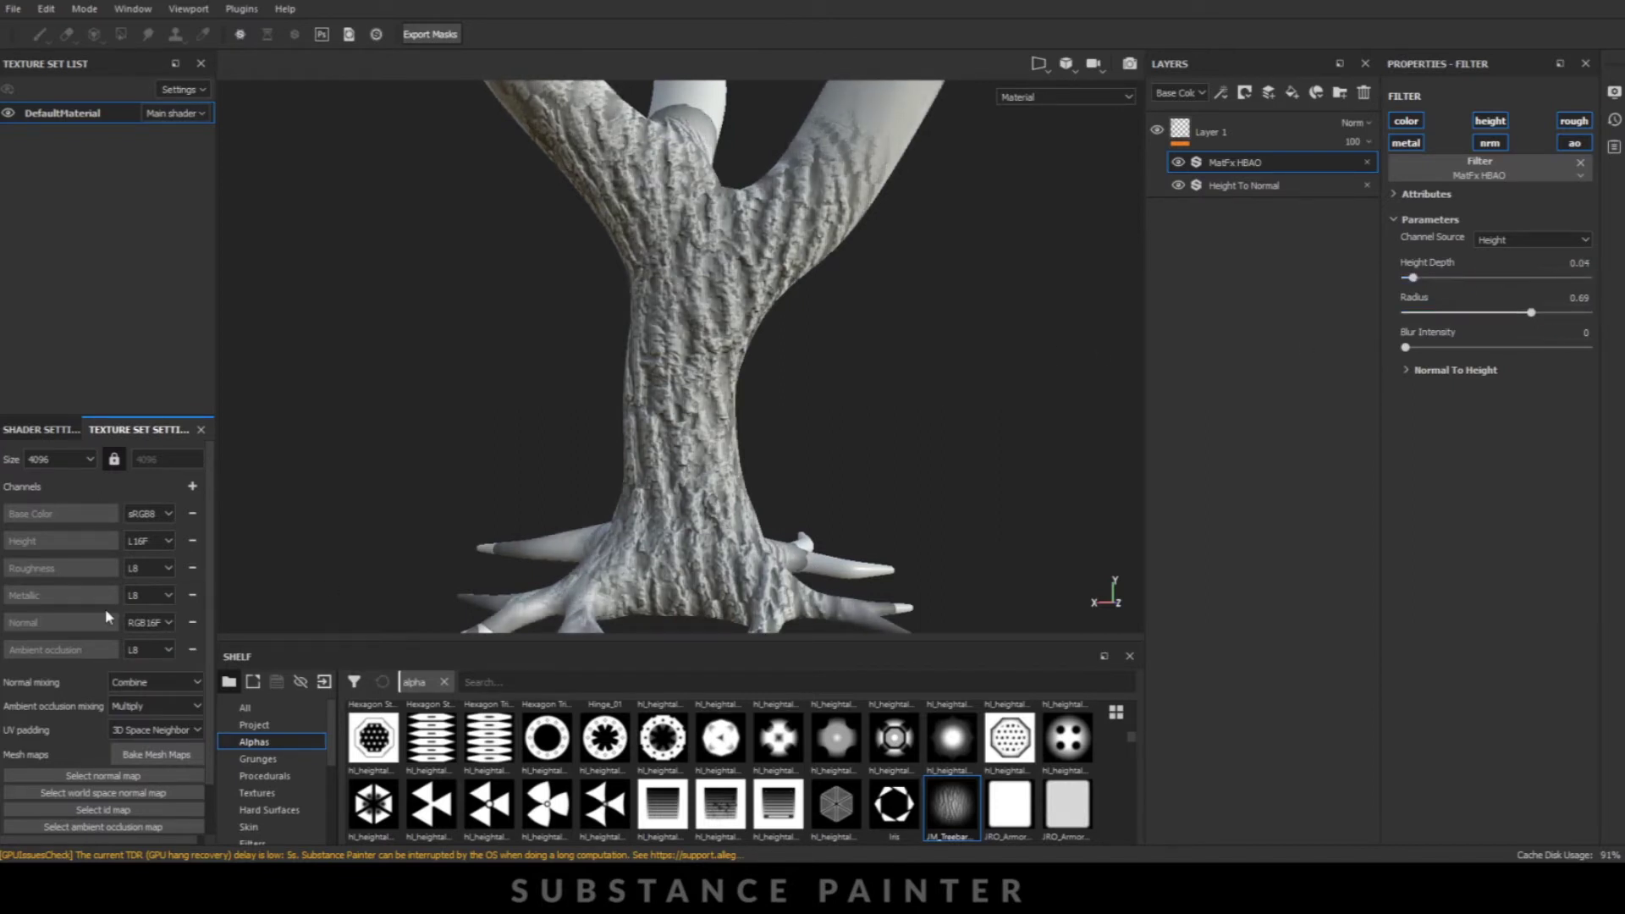
click(63, 431)
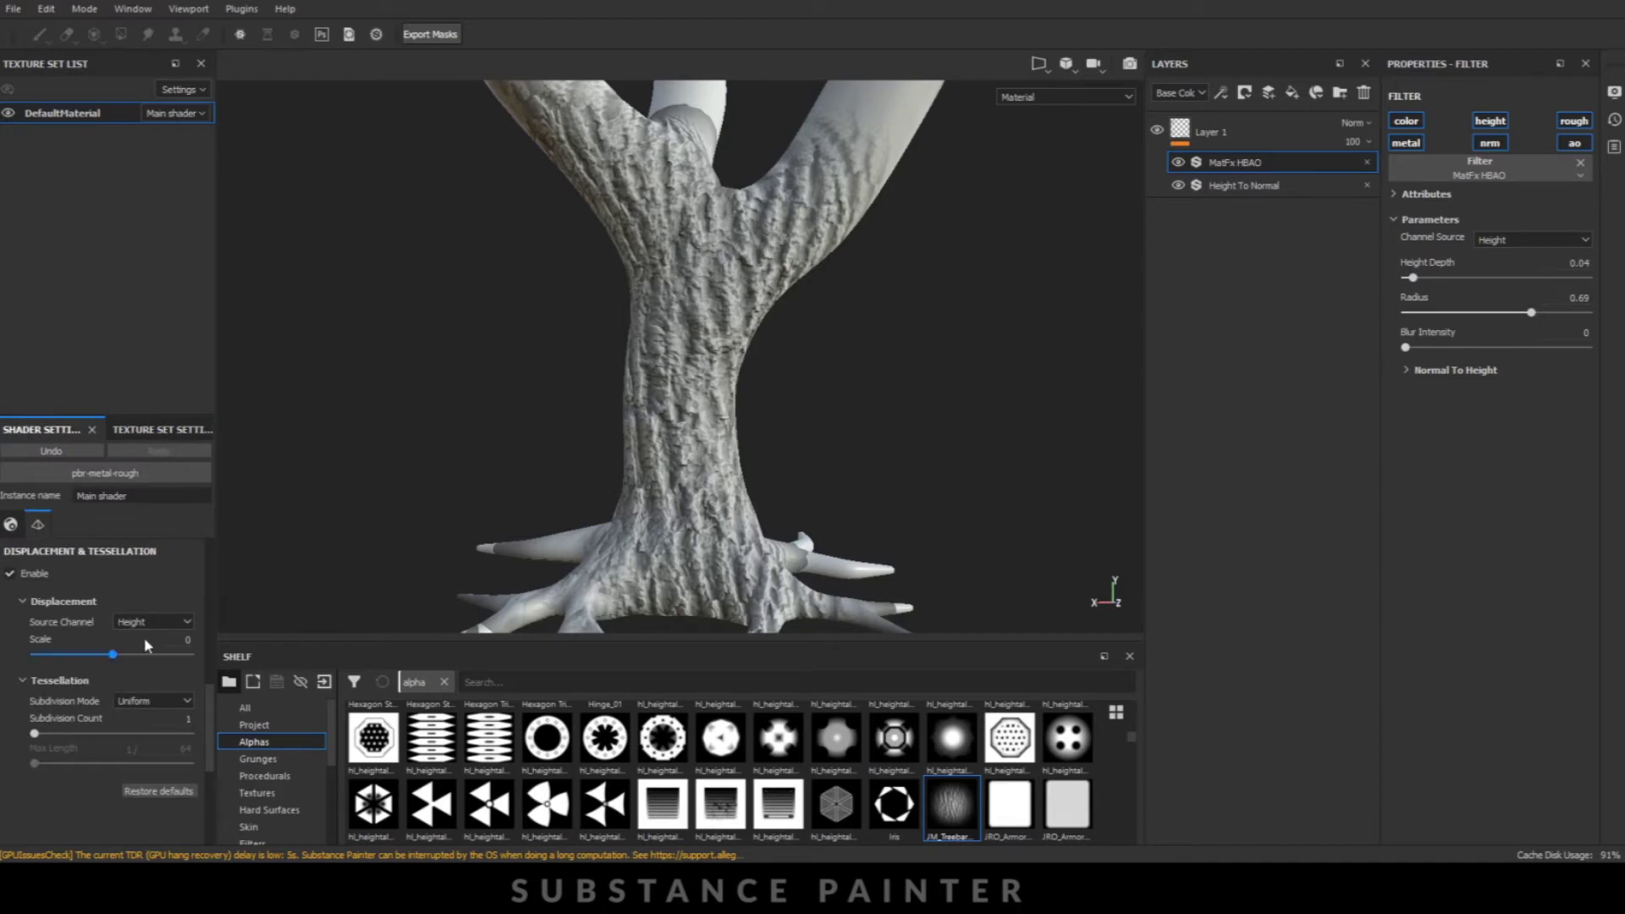
- Set Displacement Scale to 0.02 and tessellation Subdivision Count to 32
text(.02)
key(Return)
drag(33, 733, 75, 733)
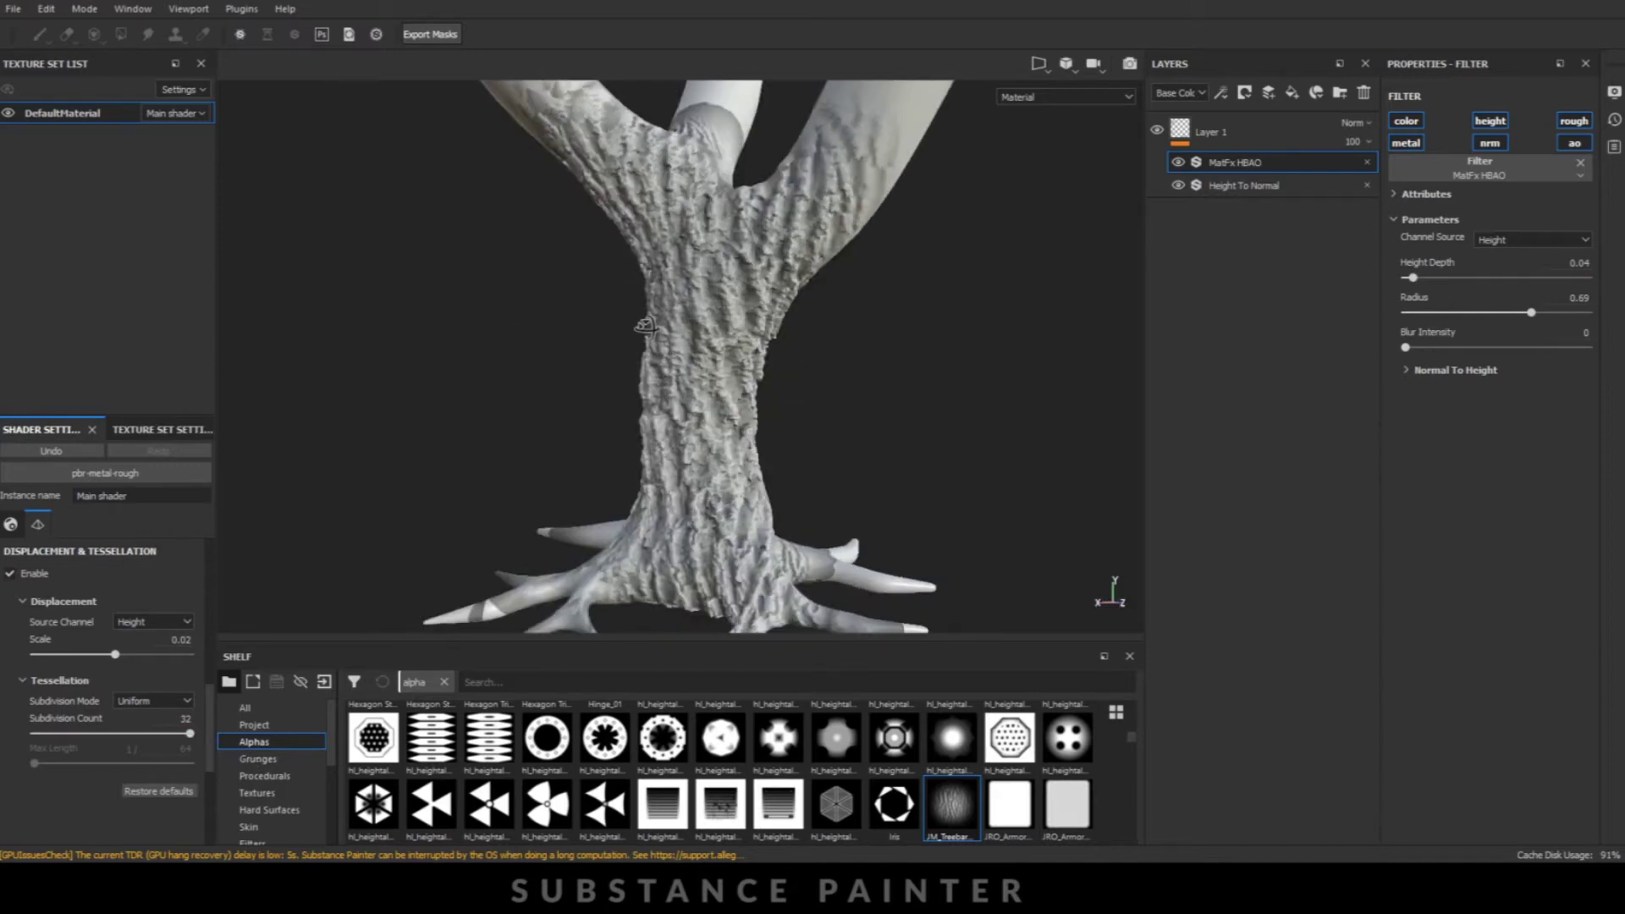
scroll(718, 313, up, 3)
shift+right_drag(718, 313, 818, 331)
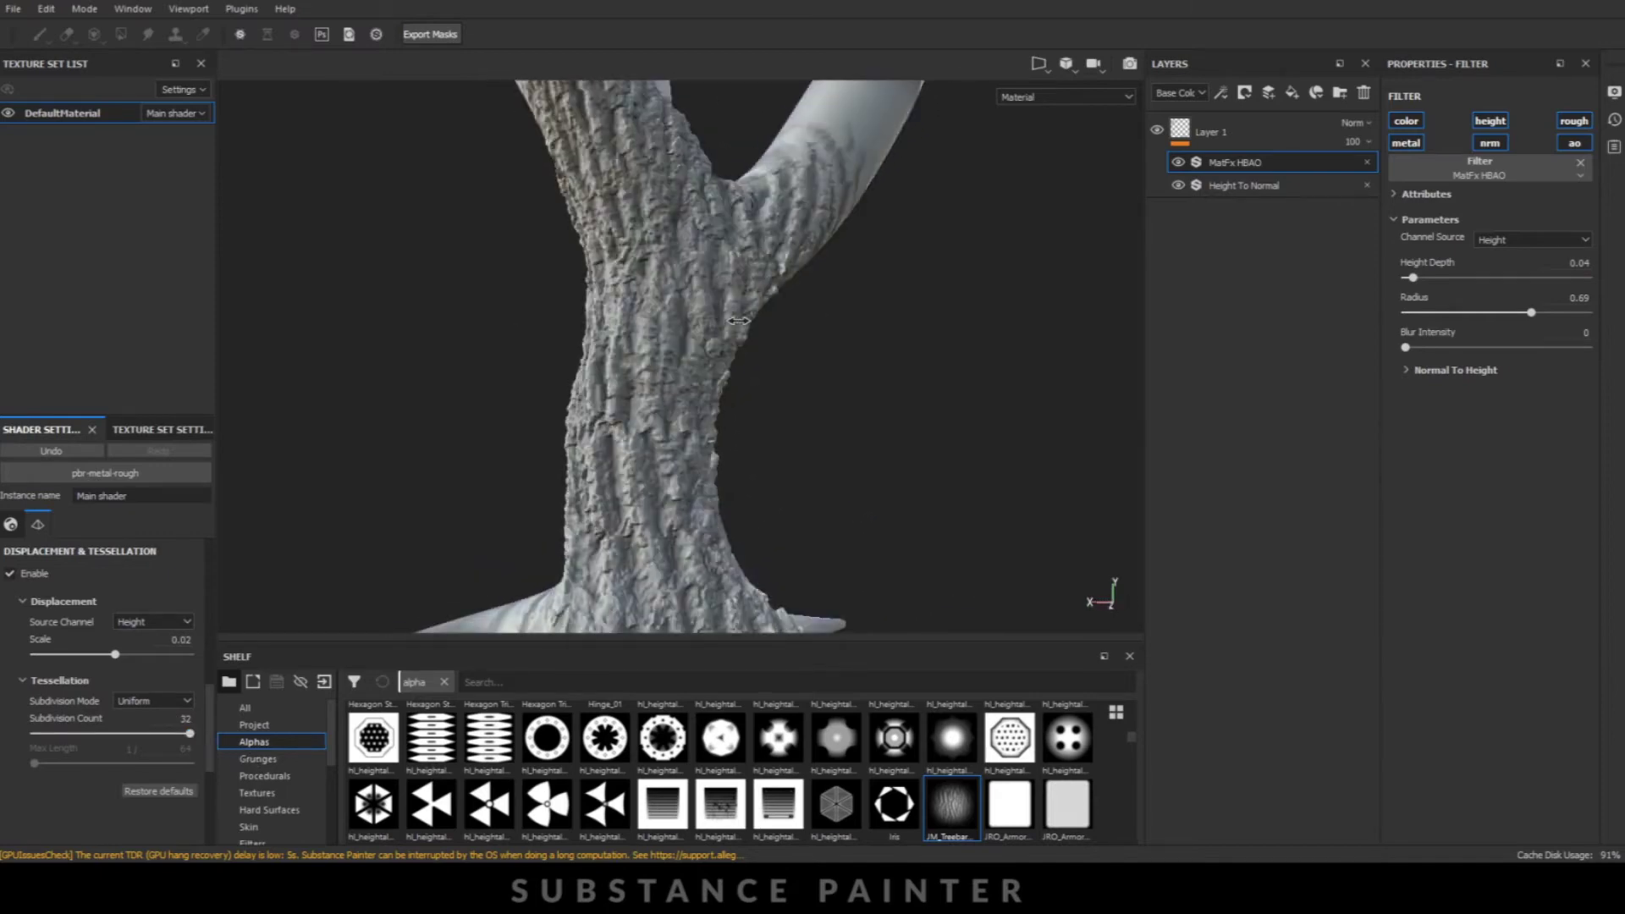
alt+drag(819, 330, 754, 338)
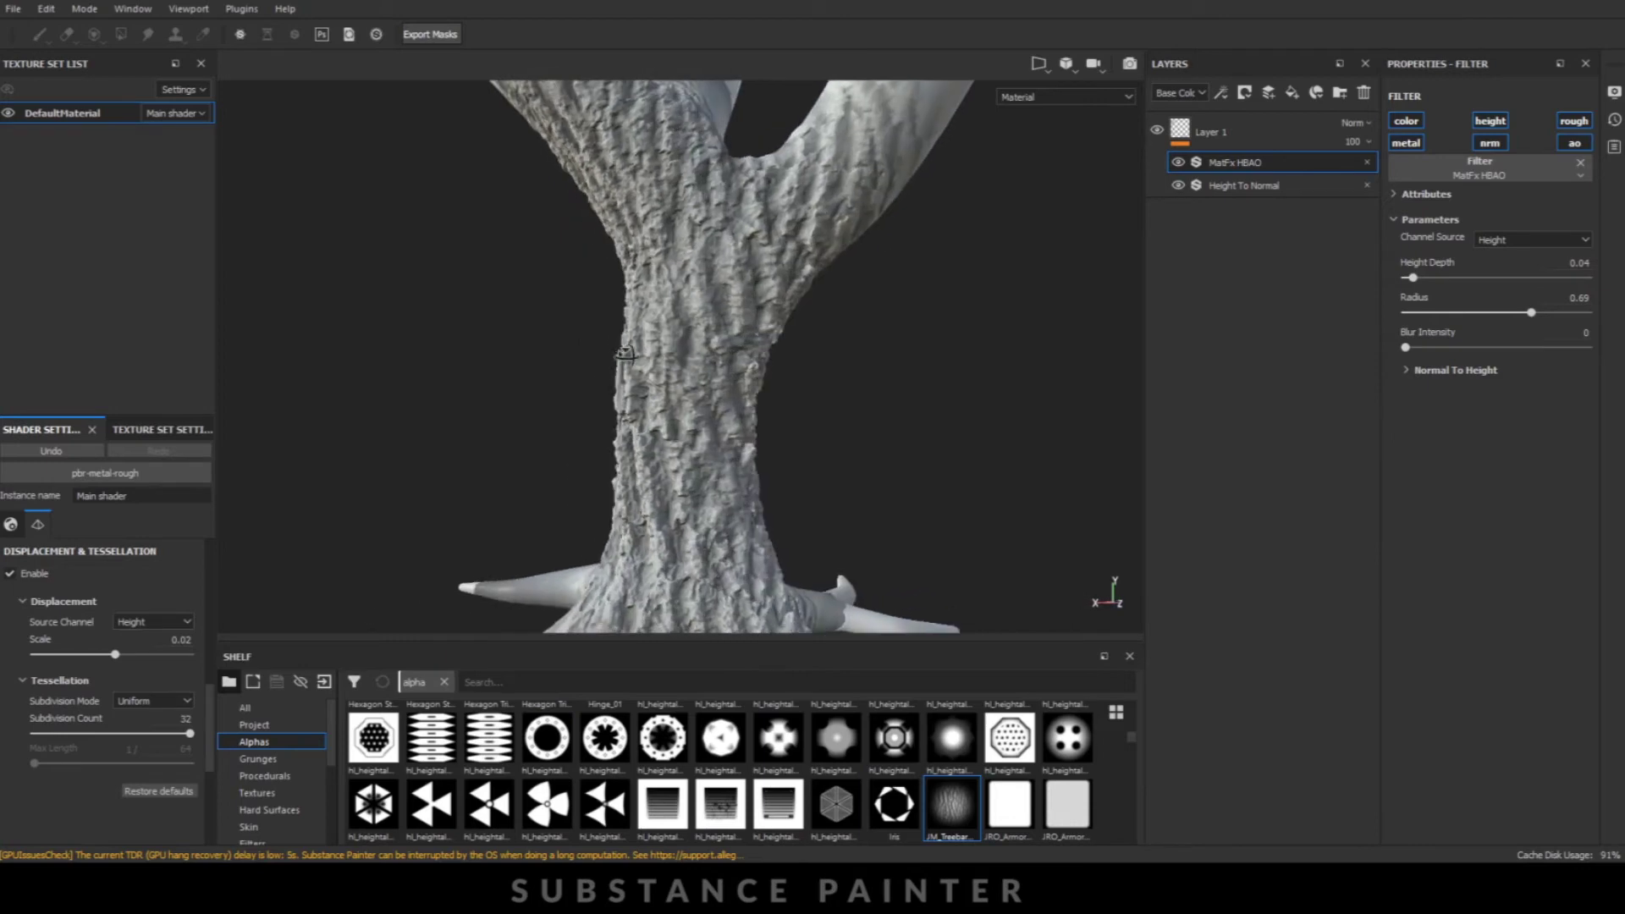
- Paint bark height around the trunk on Layer 1, resizing the brush between 100 and about 54
click(1210, 131)
shift+right_drag(998, 414, 745, 286)
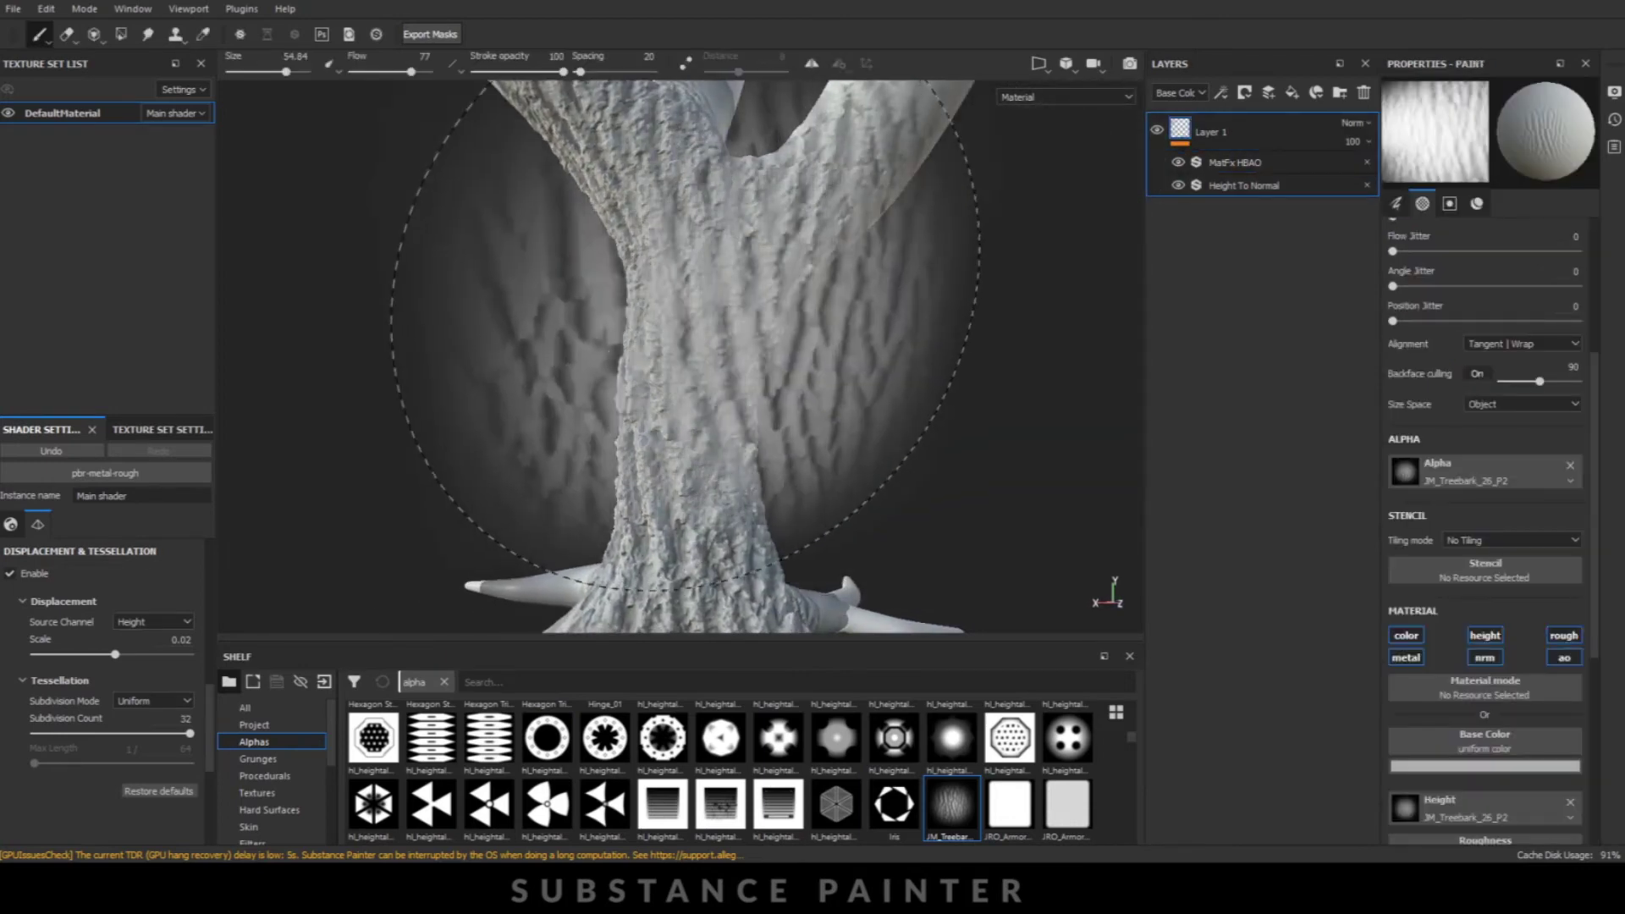
alt+drag(747, 287, 670, 371)
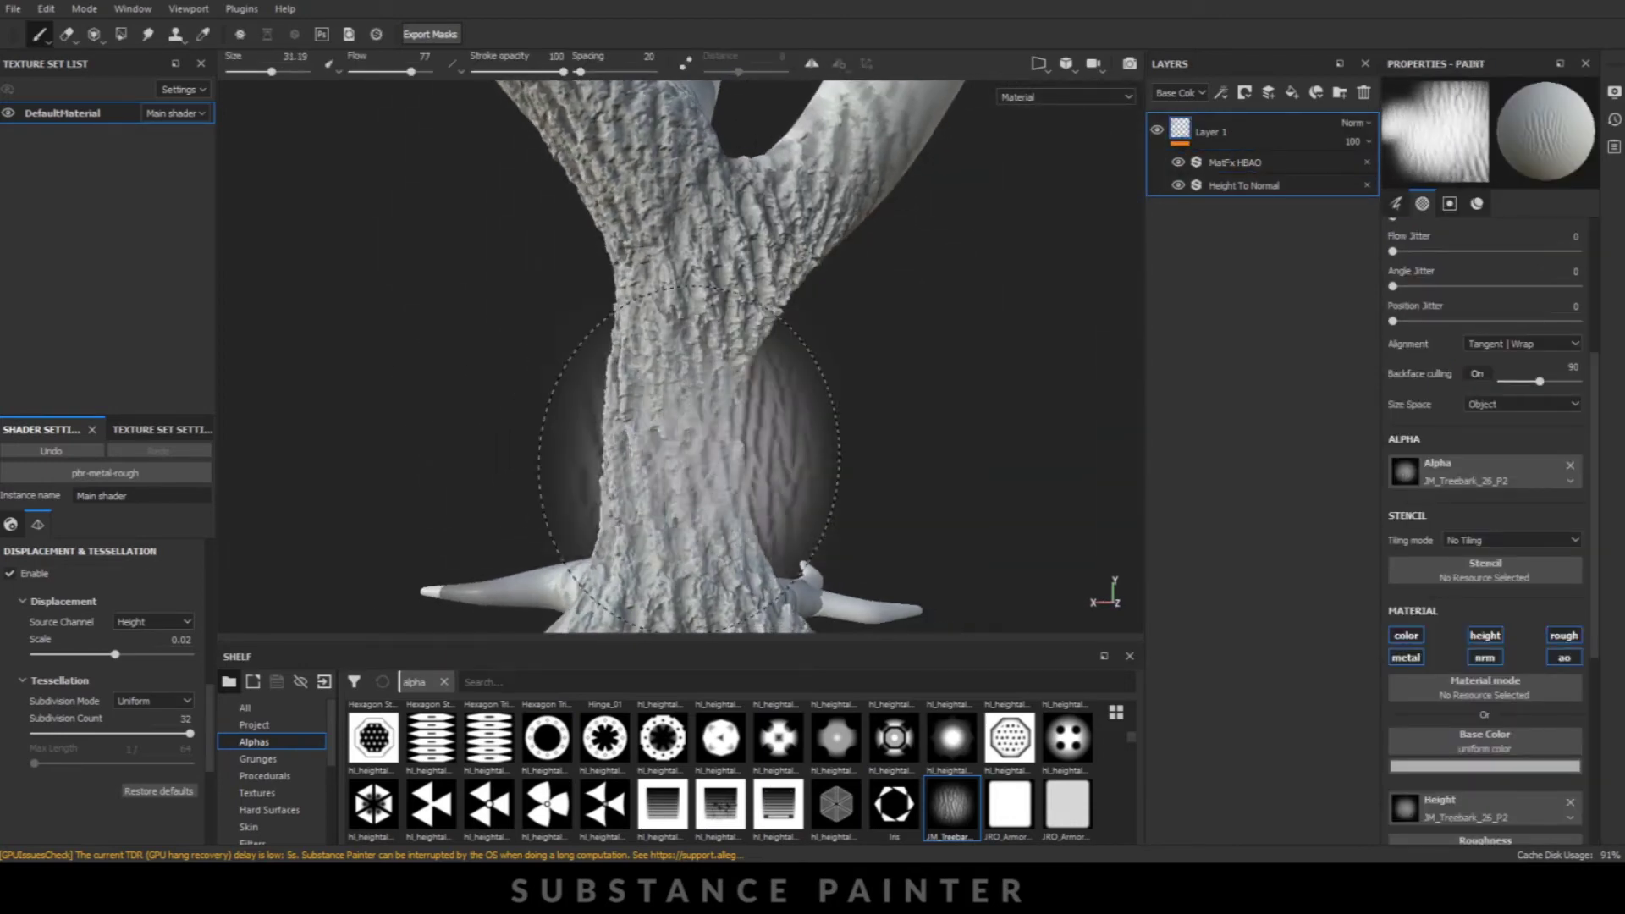
scroll(669, 370, up, 2)
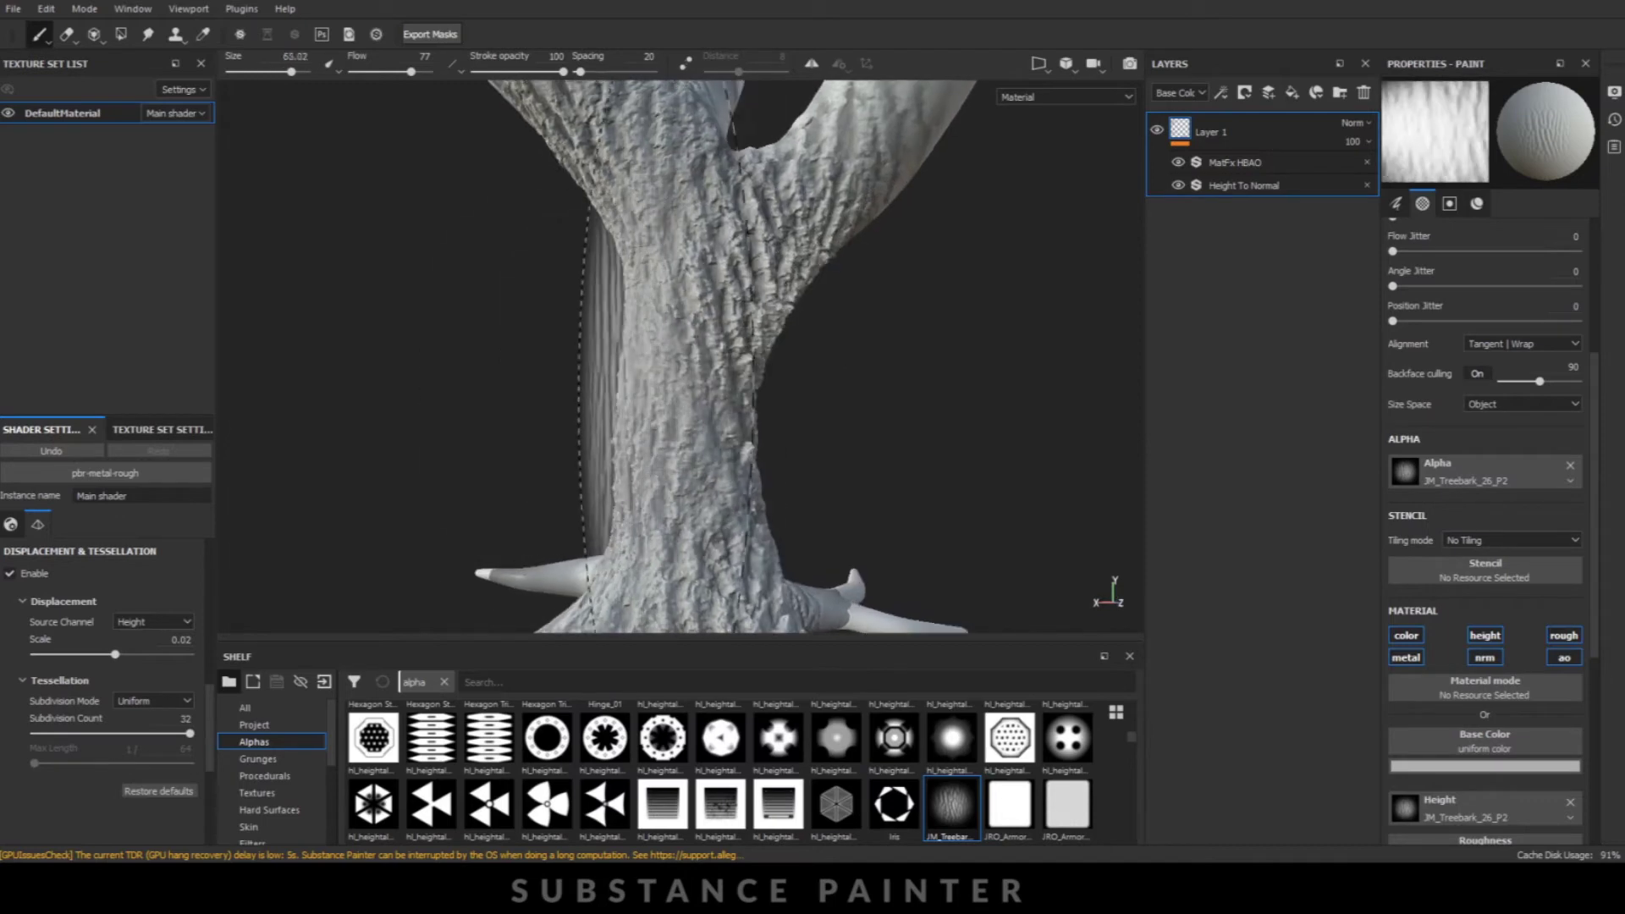
ctrl+right_drag(668, 371, 961, 305)
scroll(398, 343, down, 3)
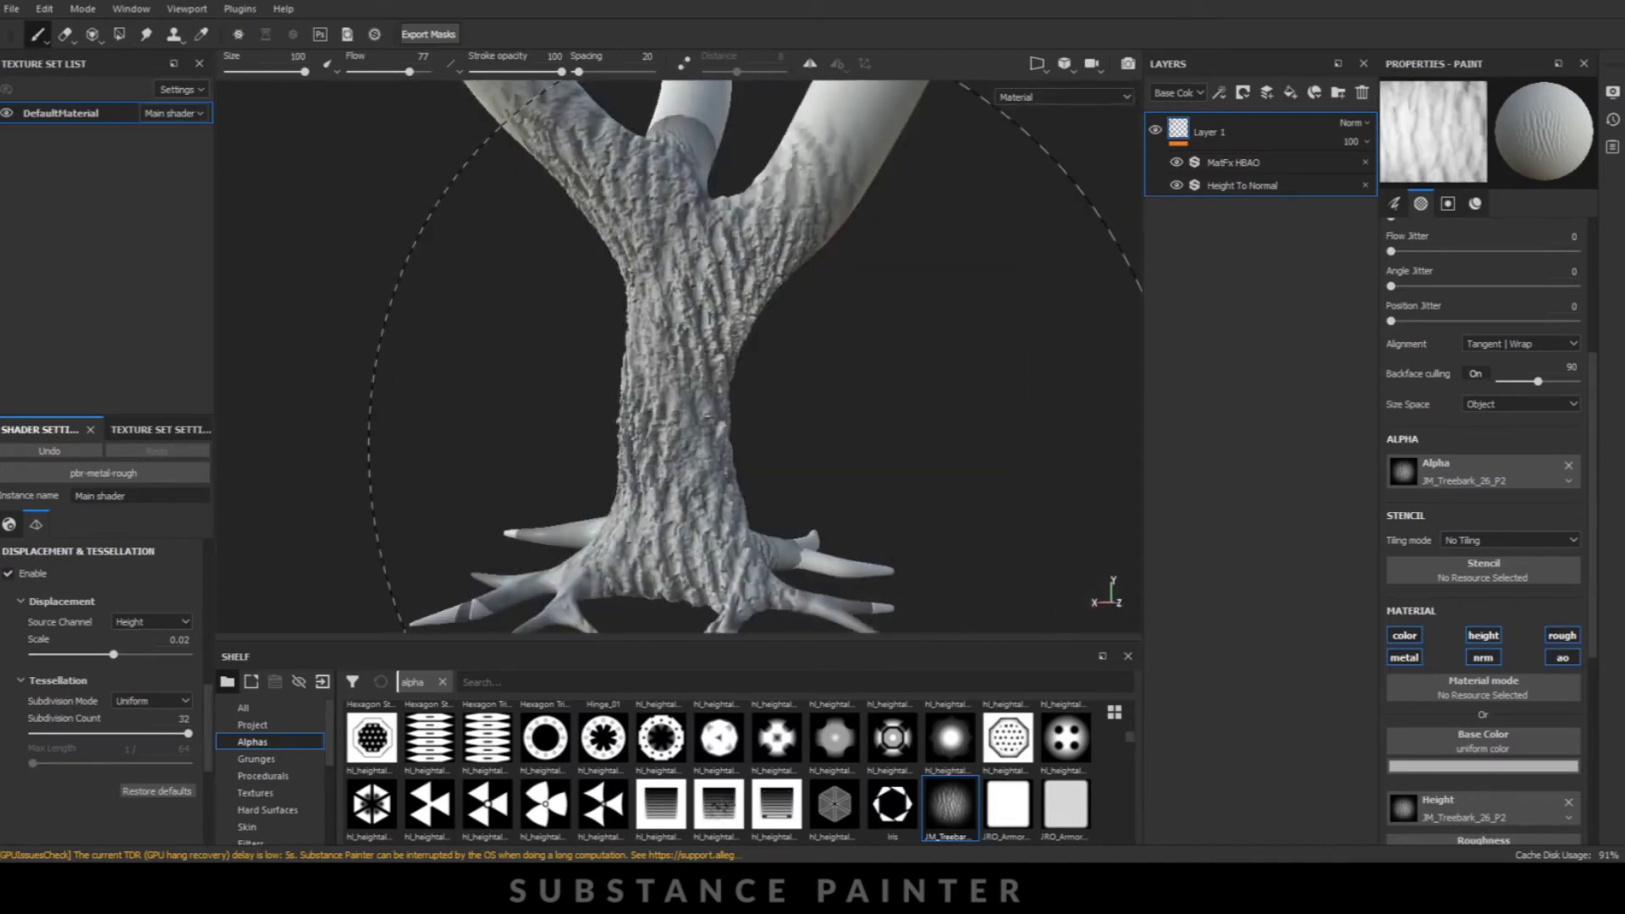
ctrl+right_drag(694, 208, 648, 208)
scroll(649, 207, up, 2)
- Paint bark relief up the fork onto the branches, ending with a 44.08 brush
alt+drag(859, 286, 1058, 334)
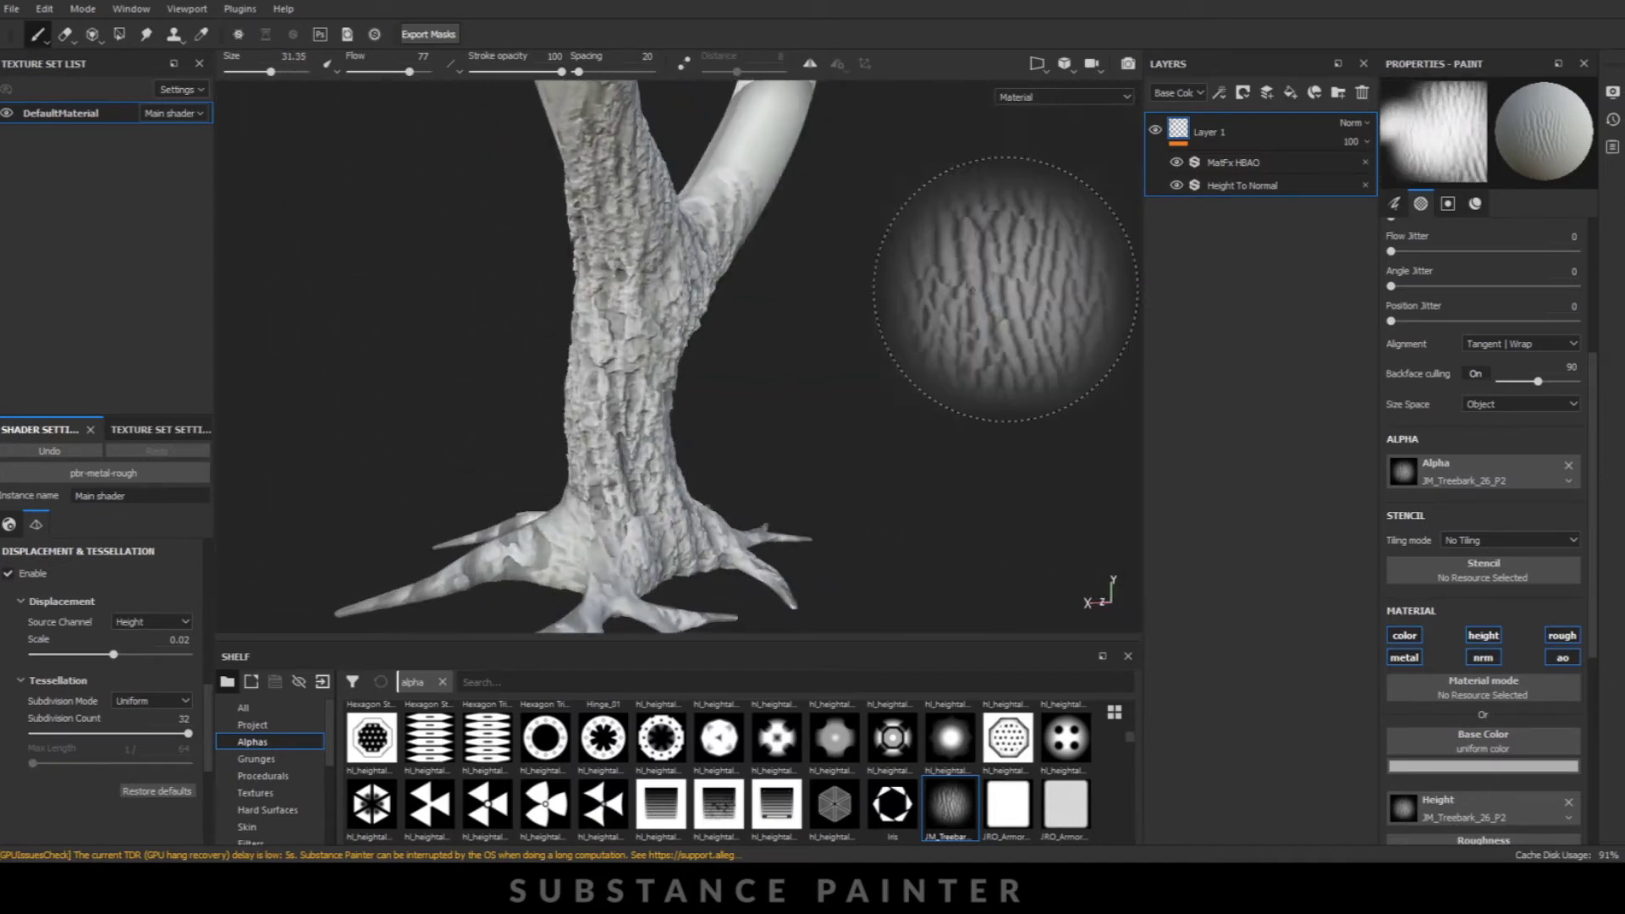
ctrl+right_drag(1071, 248, 1052, 248)
alt+drag(1046, 248, 846, 220)
ctrl+right_drag(762, 254, 813, 254)
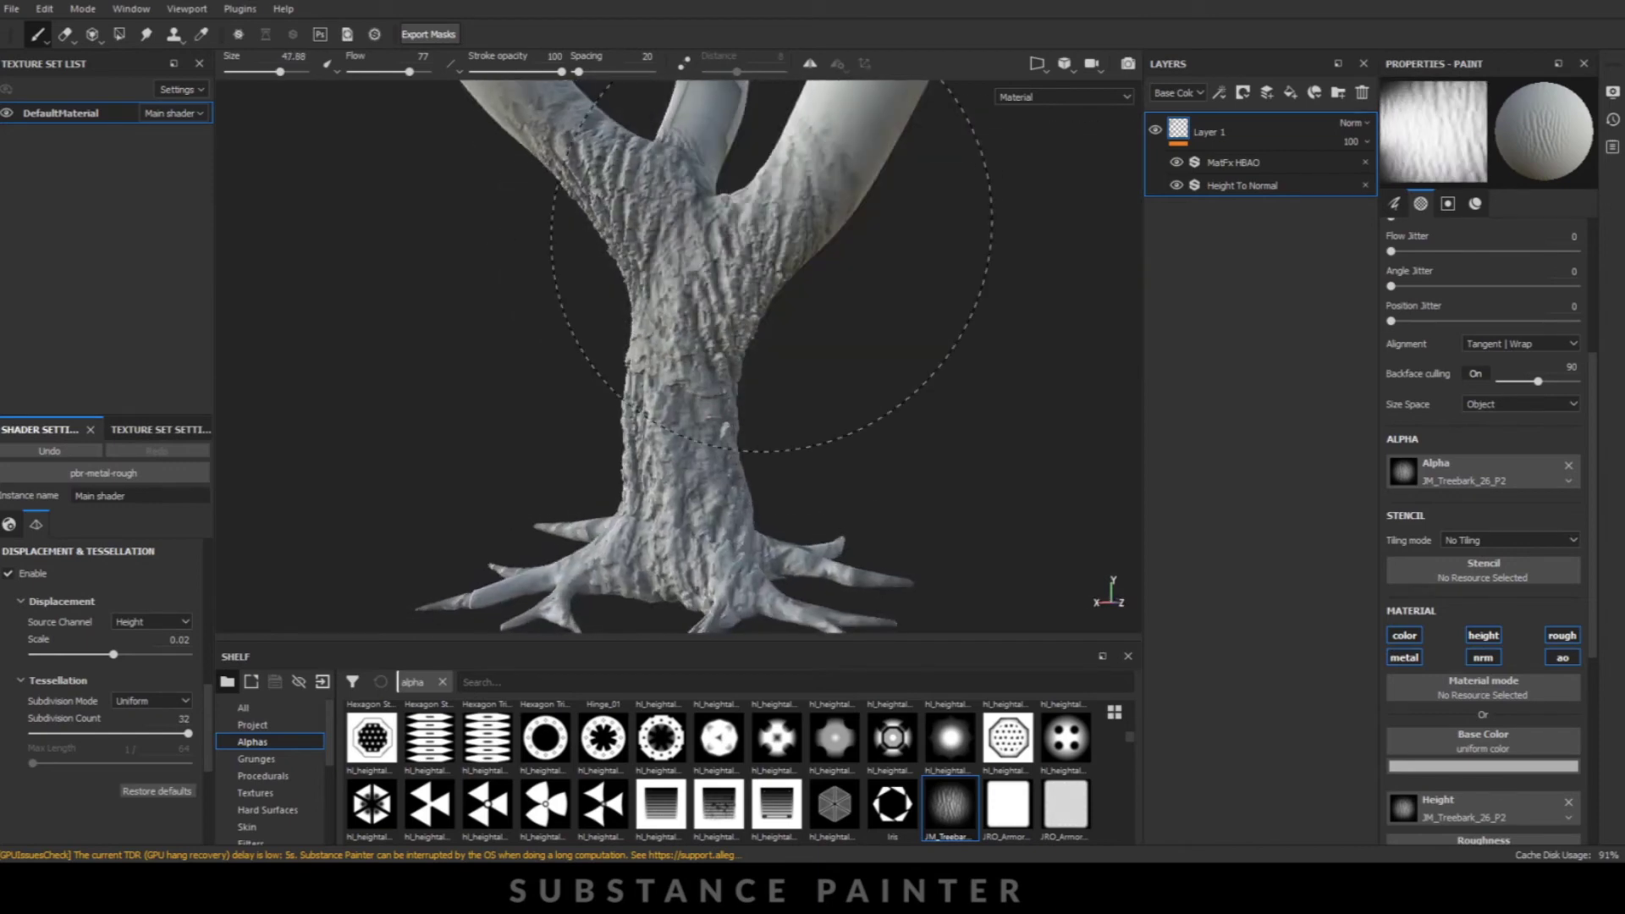
mouse_move(812, 254)
alt+mouse_down()
mouse_move(966, 395)
mouse_move(943, 381)
alt+mouse_up()
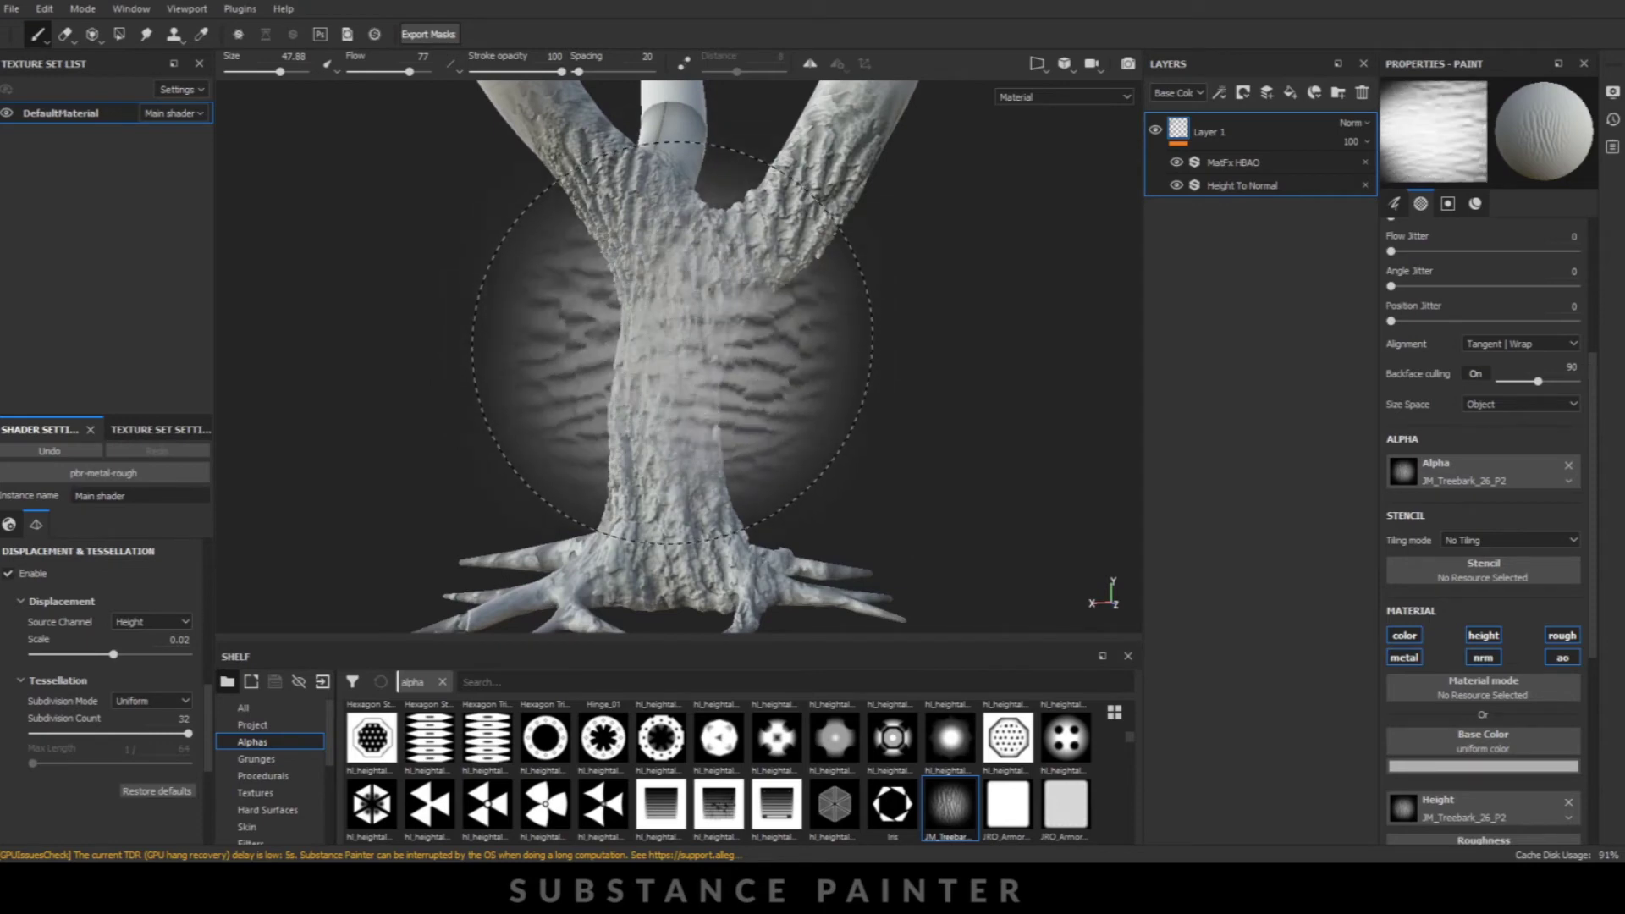
mouse_move(990, 441)
alt+mouse_down()
mouse_move(864, 388)
mouse_move(697, 381)
alt+mouse_up()
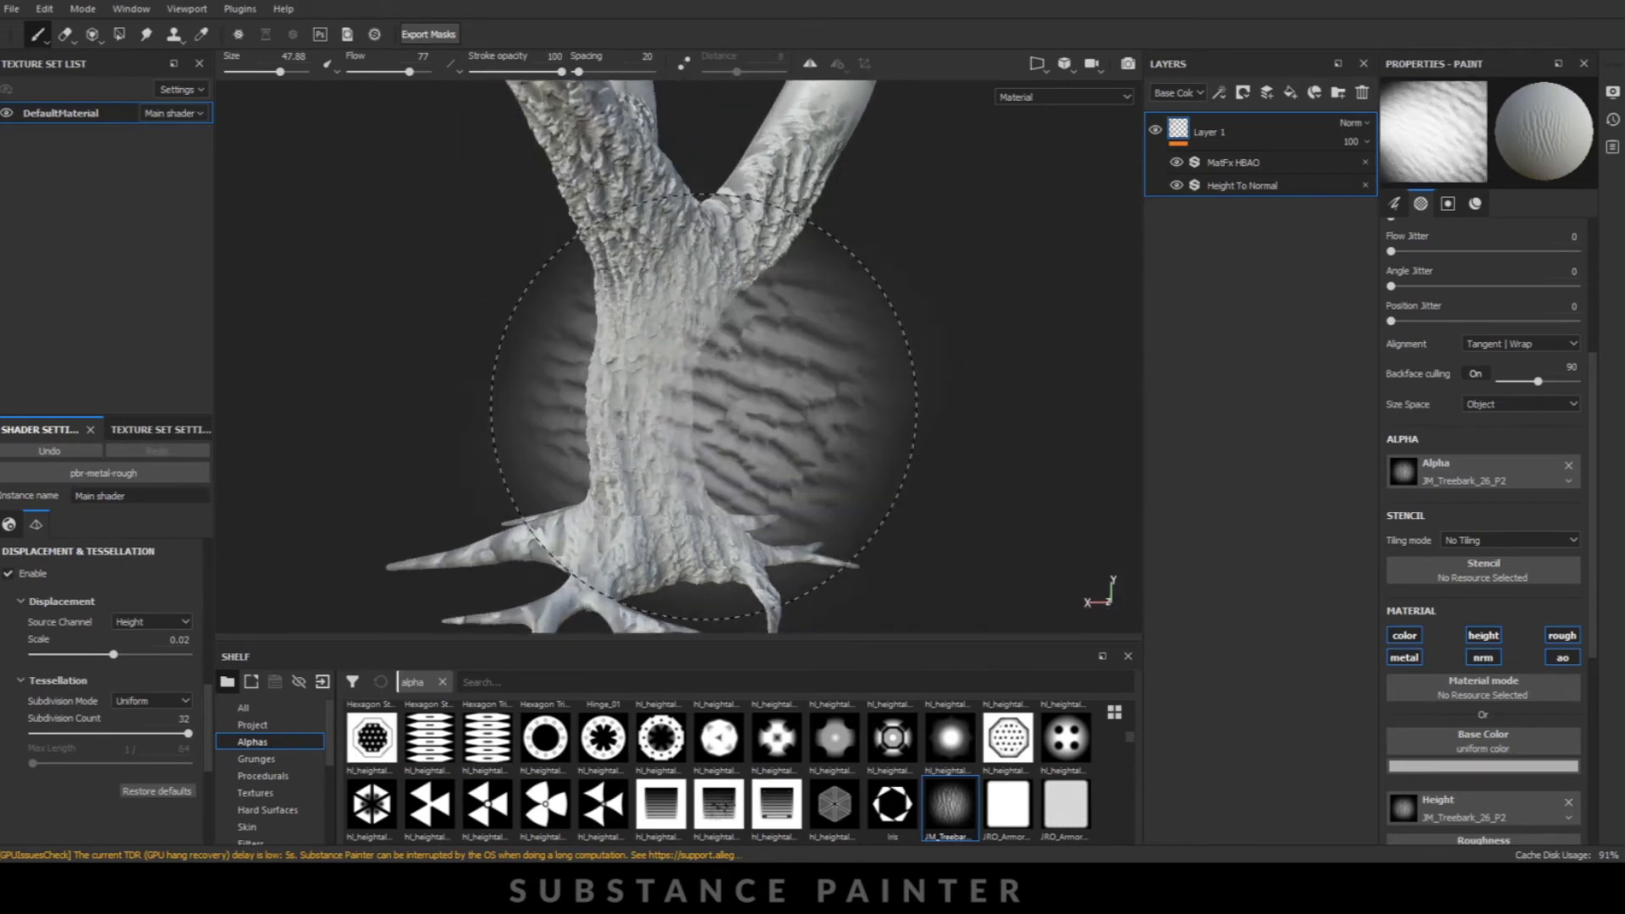
alt+drag(647, 325, 691, 306)
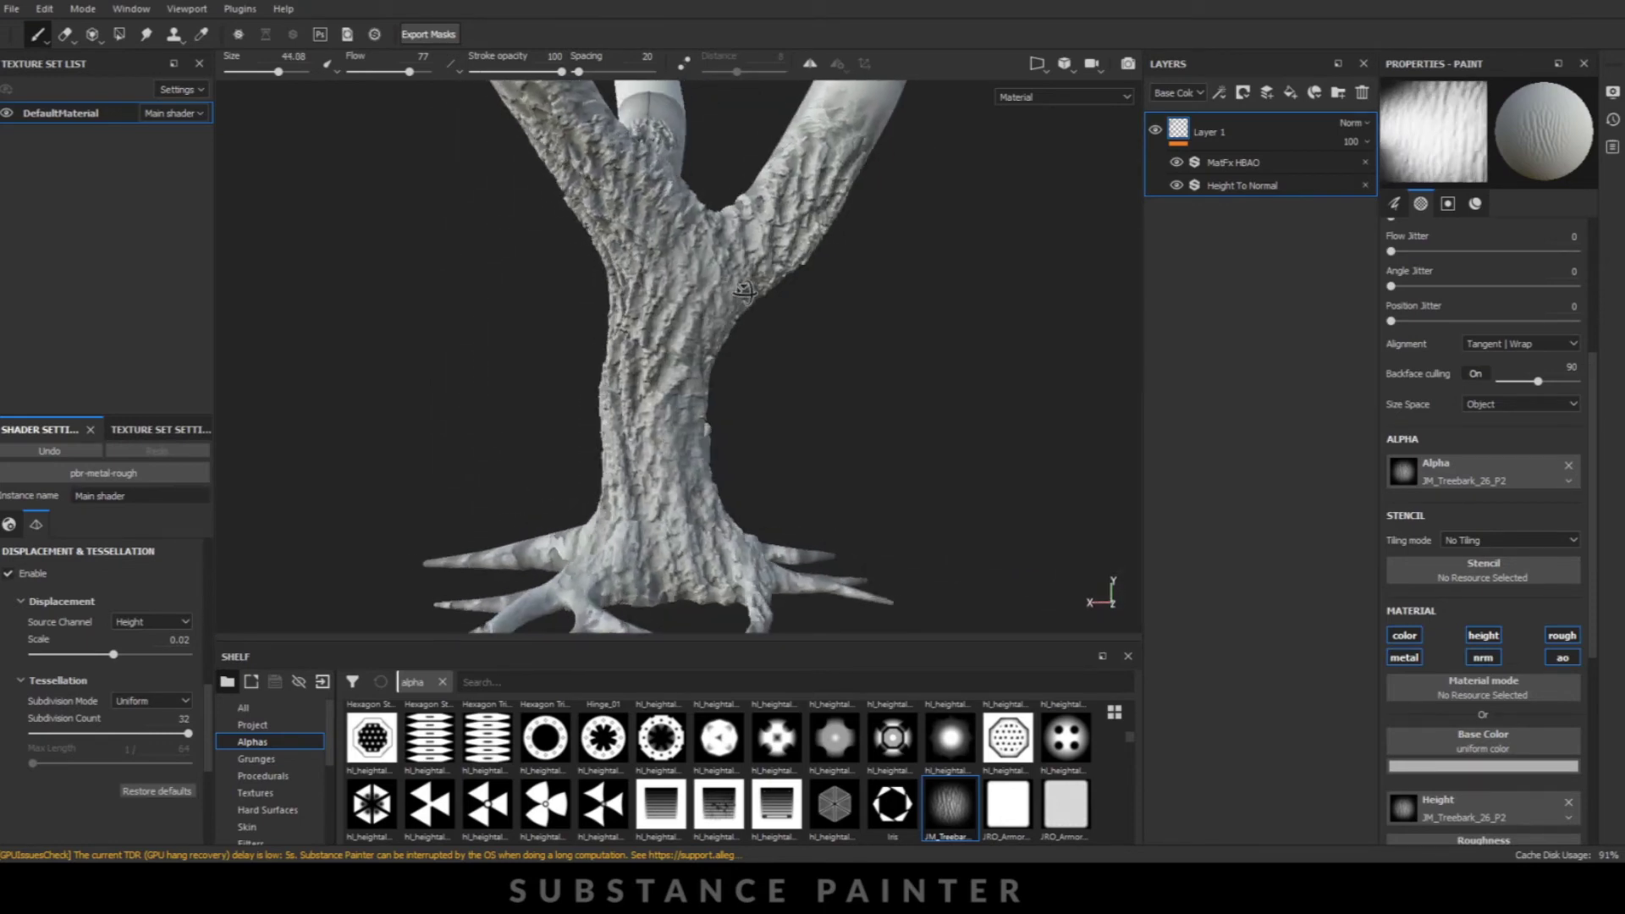
alt+right_drag(692, 307, 907, 381)
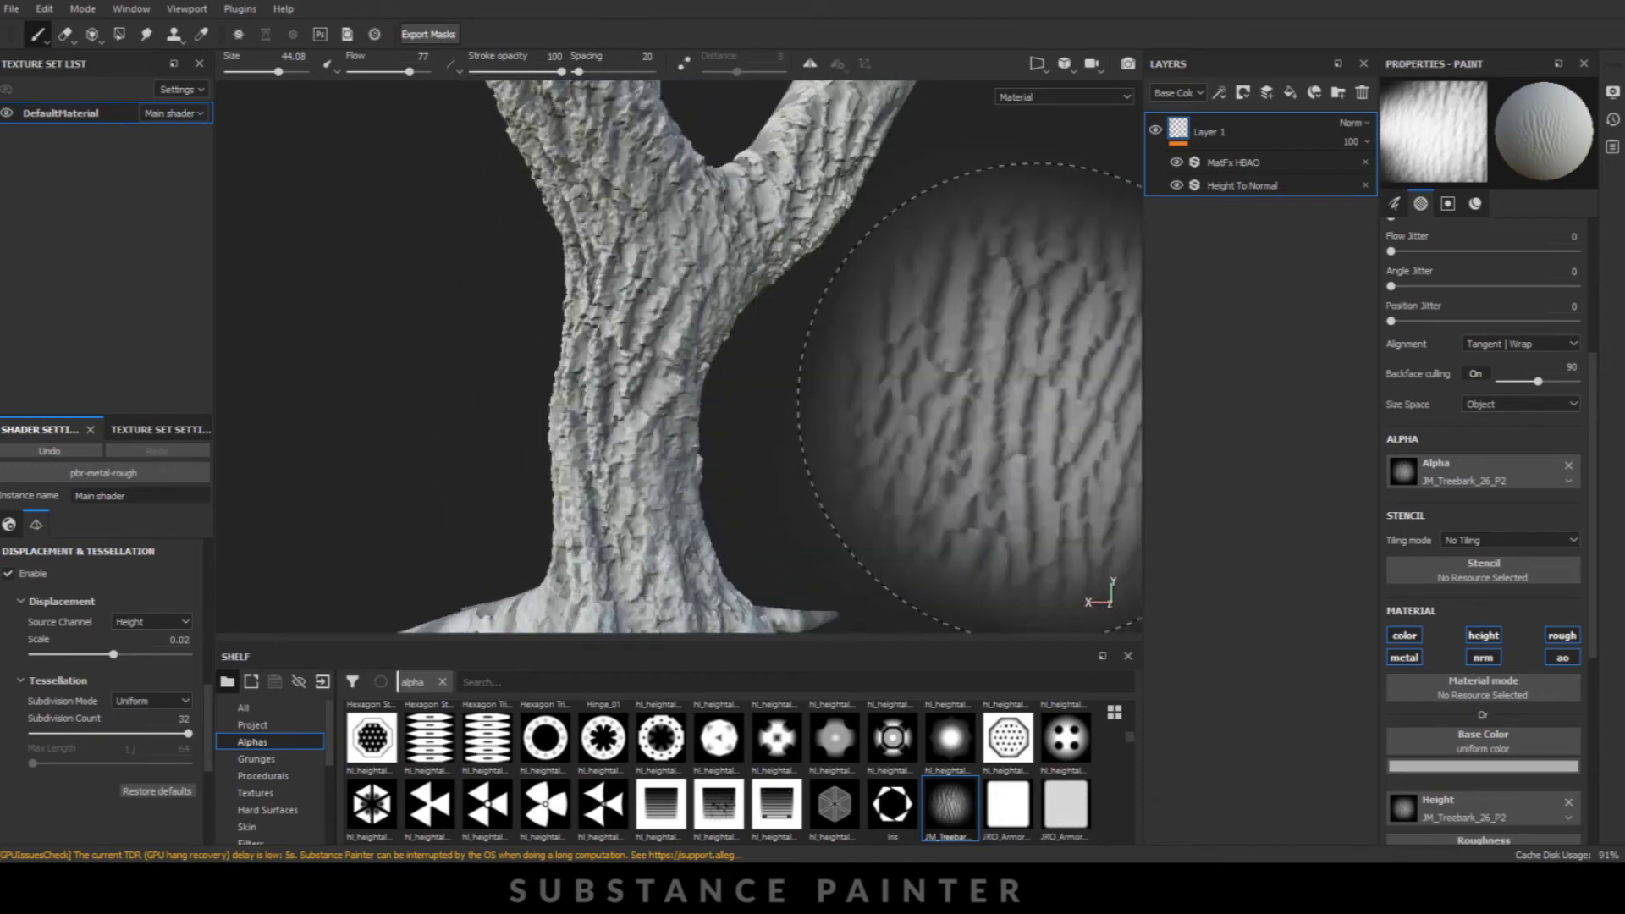
ctrl+right_drag(951, 435, 1007, 356)
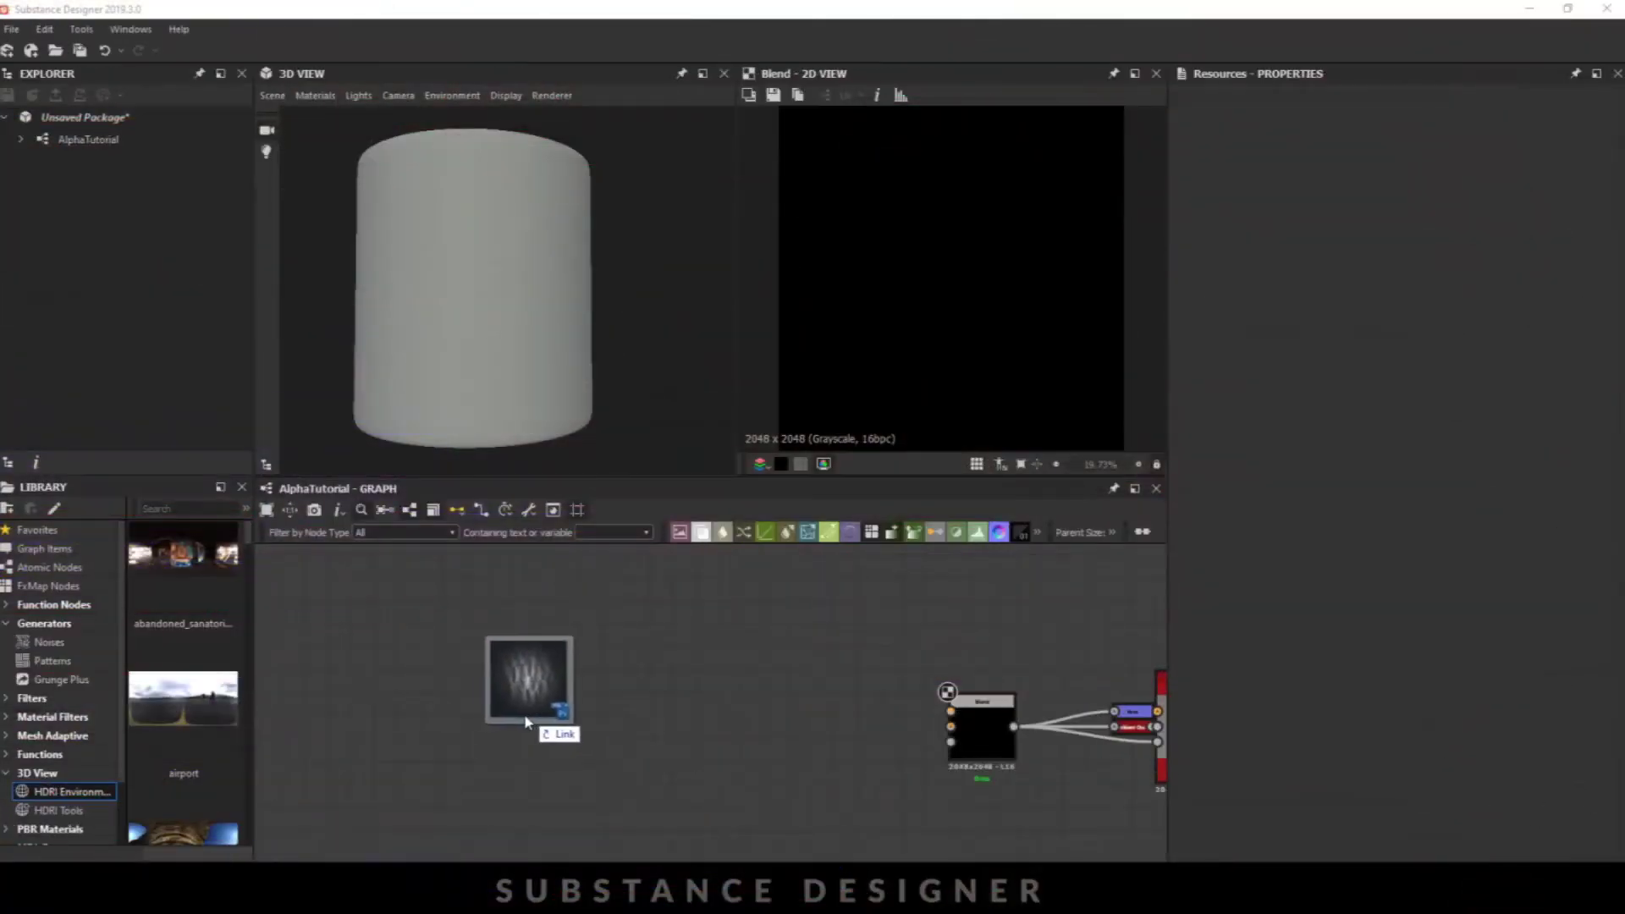
- Import the JM_Treebark_03_P3 PSD into the AlphaTutorial graph as a full-frame bitmap node
drag(526, 721, 527, 722)
click(562, 723)
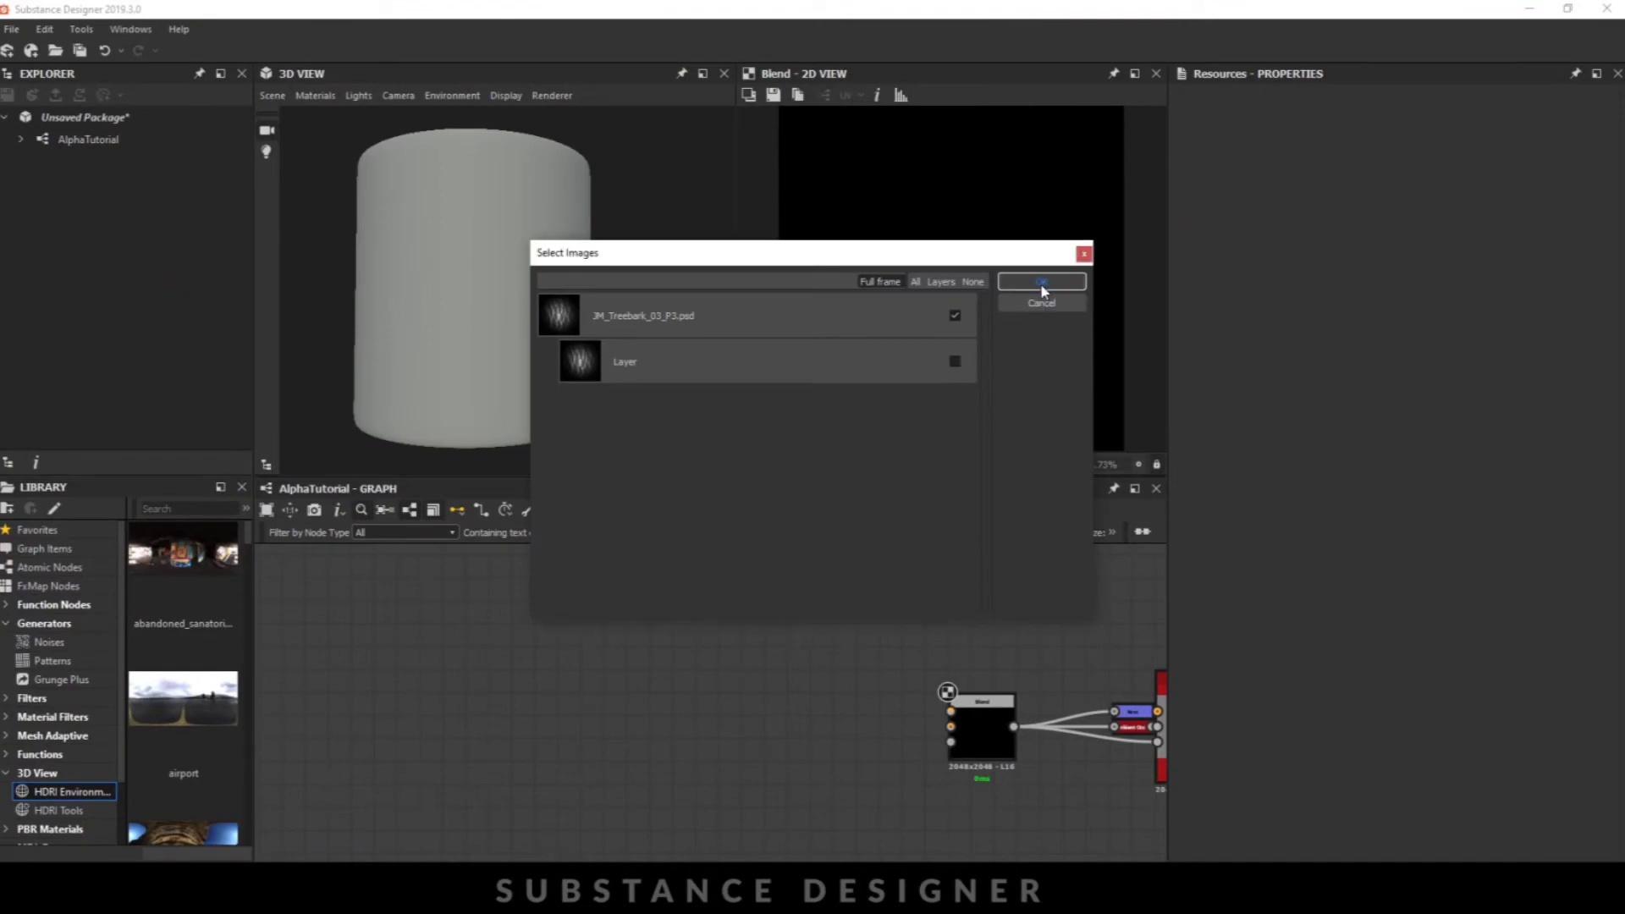
click(1043, 284)
- Add a Tile Sampler node fed by the treebark bitmap
drag(514, 719, 455, 719)
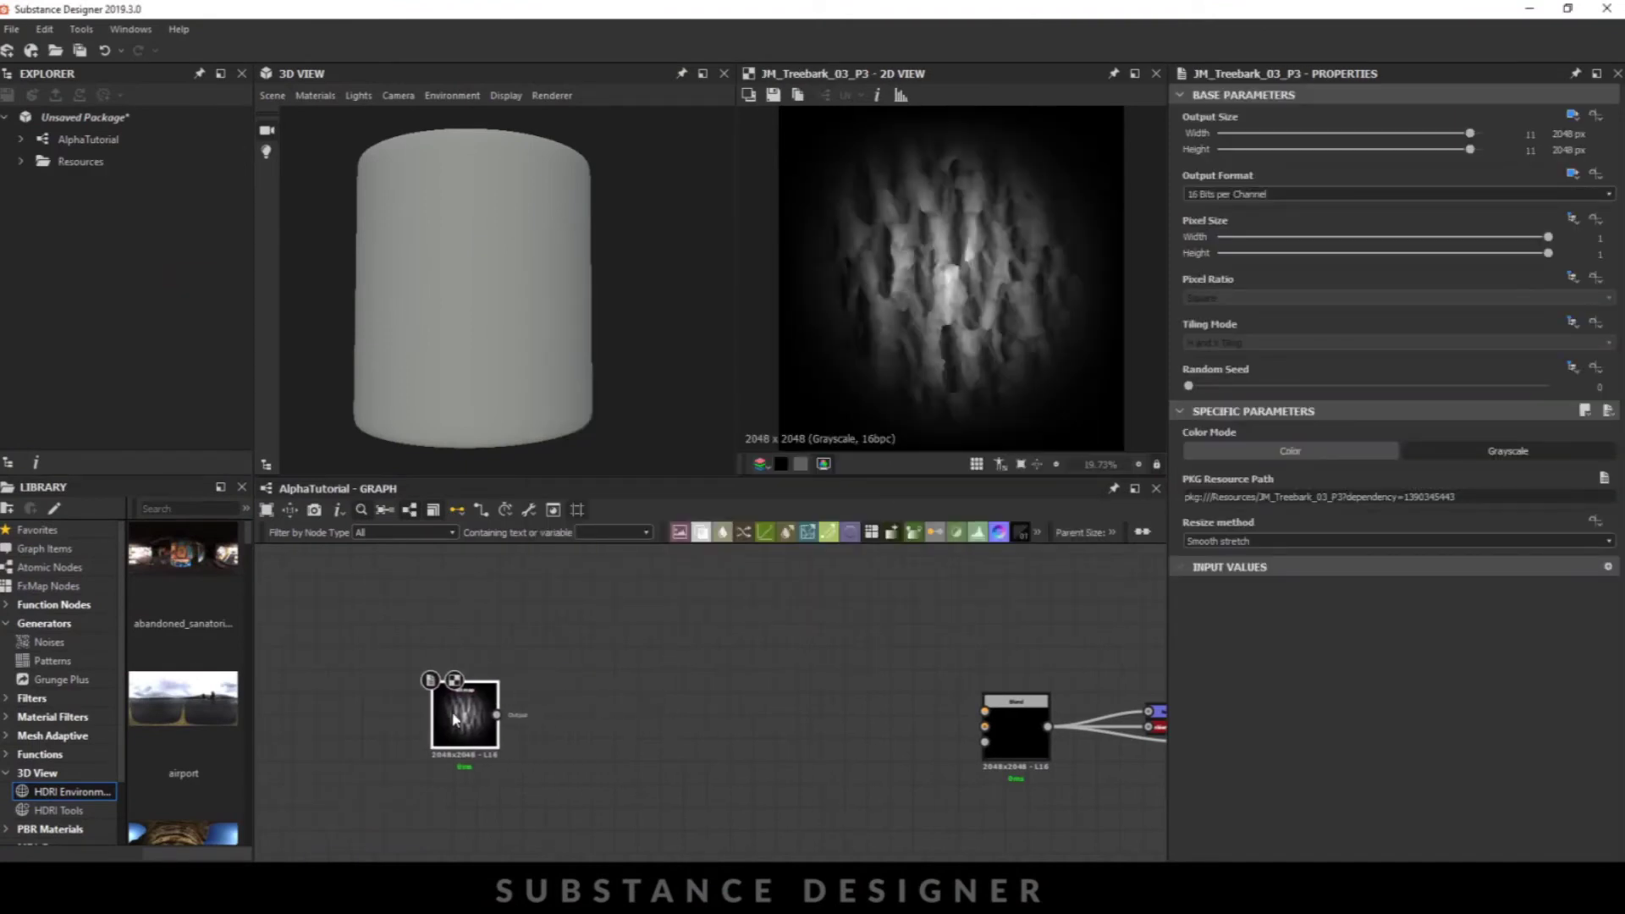
right_click(452, 694)
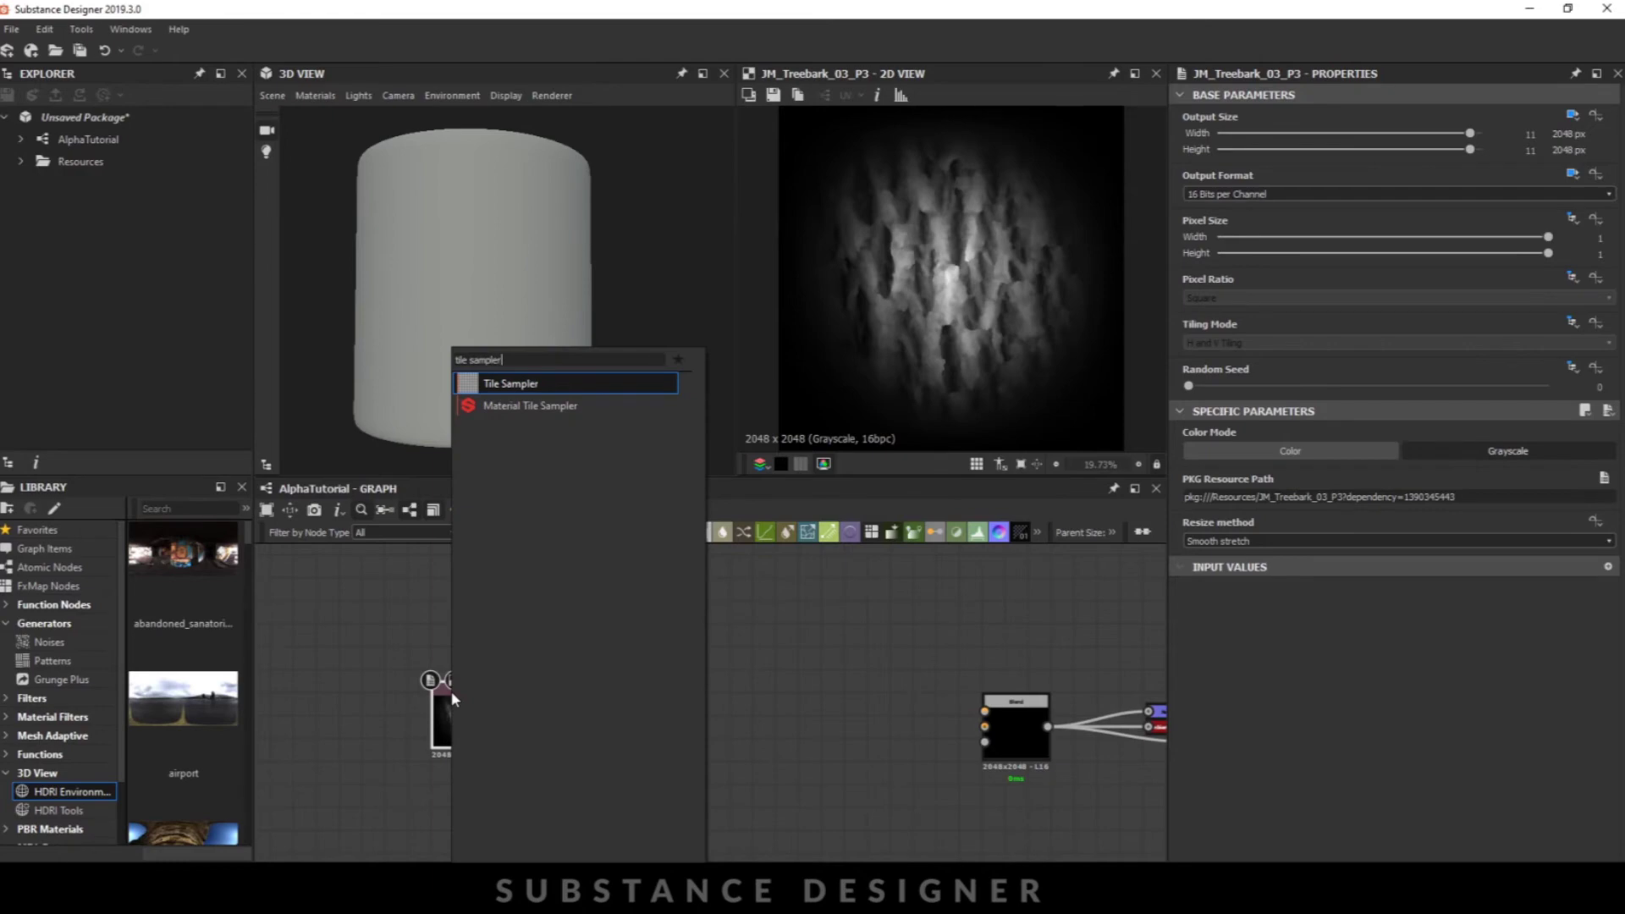
click(572, 770)
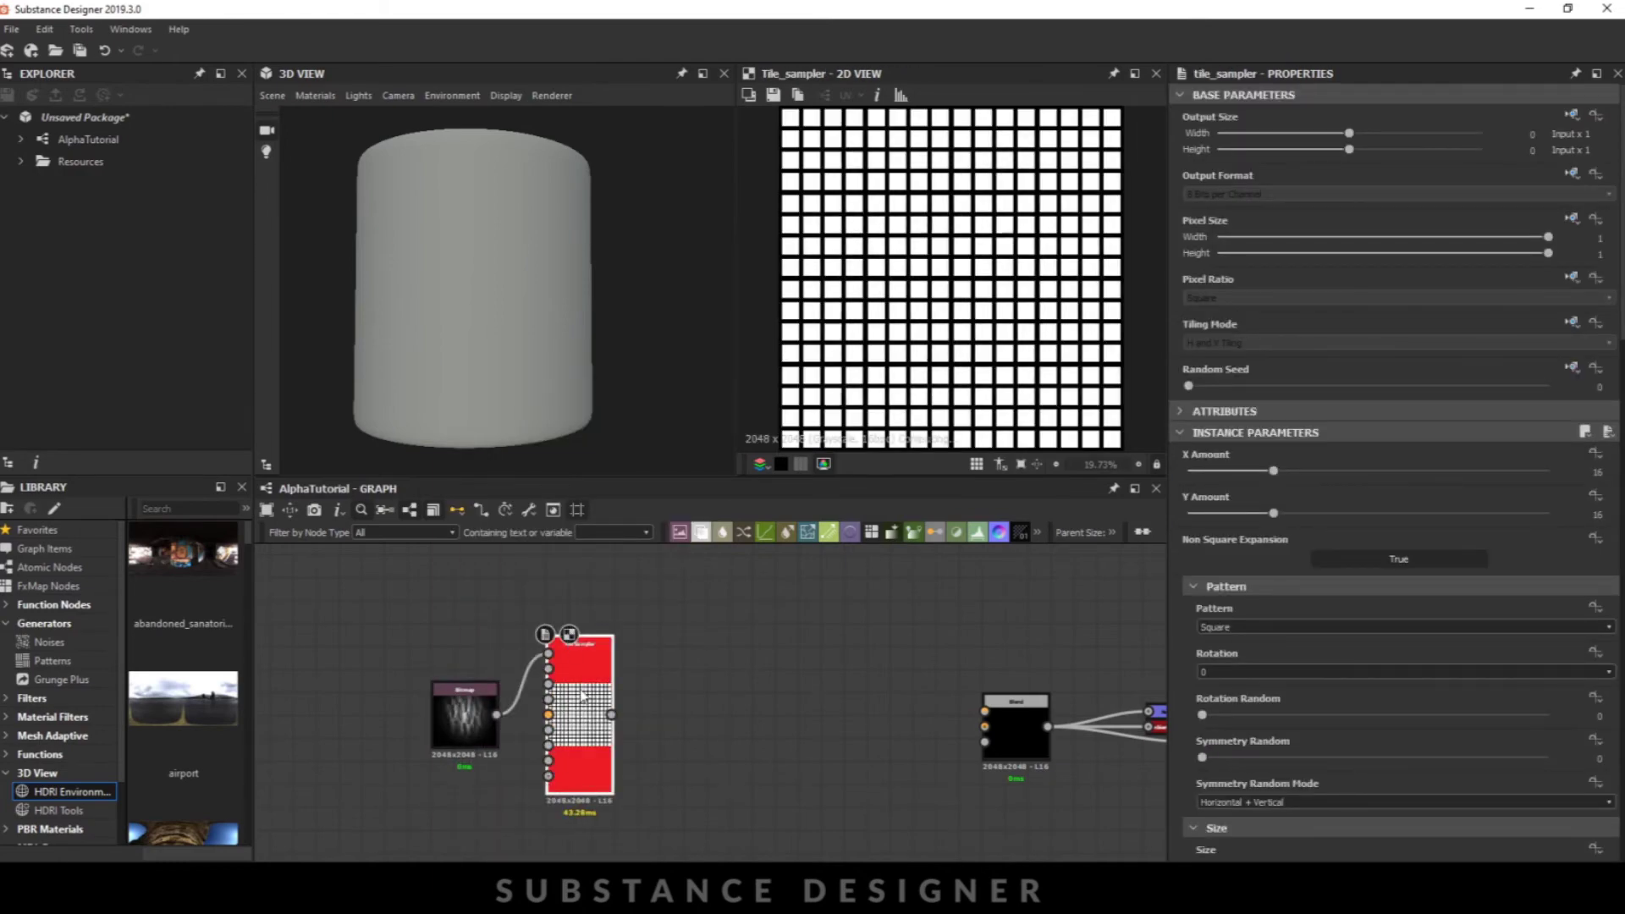
click(1253, 627)
- Set the Tile Sampler to Pattern Input with X/Y Amount 3 and Scale 3.85
click(1260, 644)
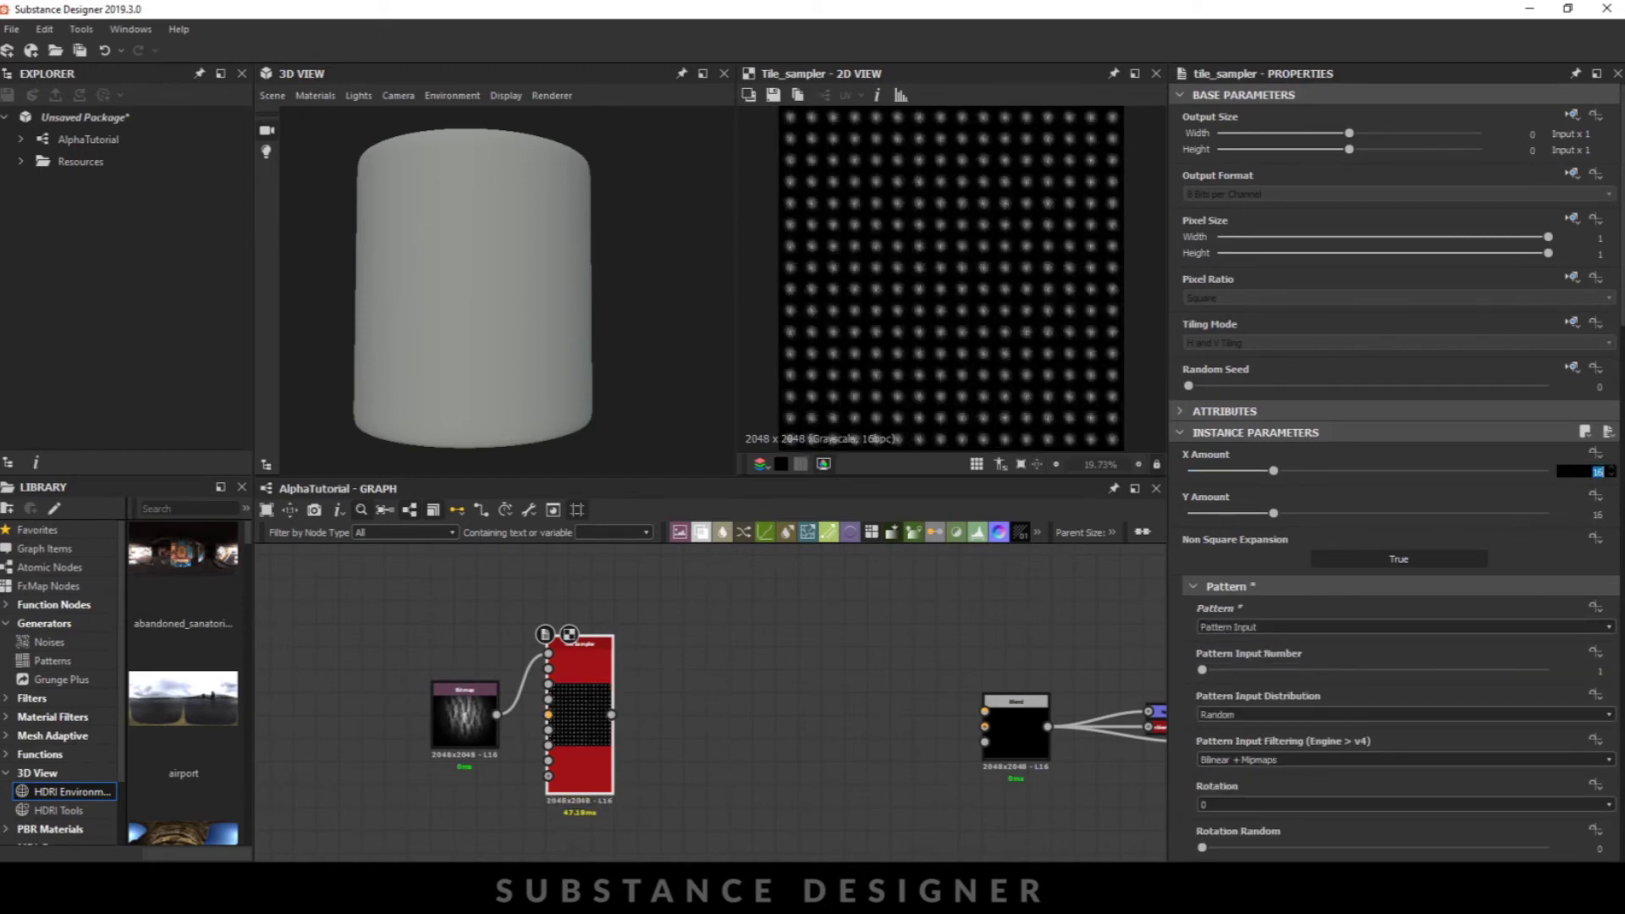
key(Tab)
text(3)
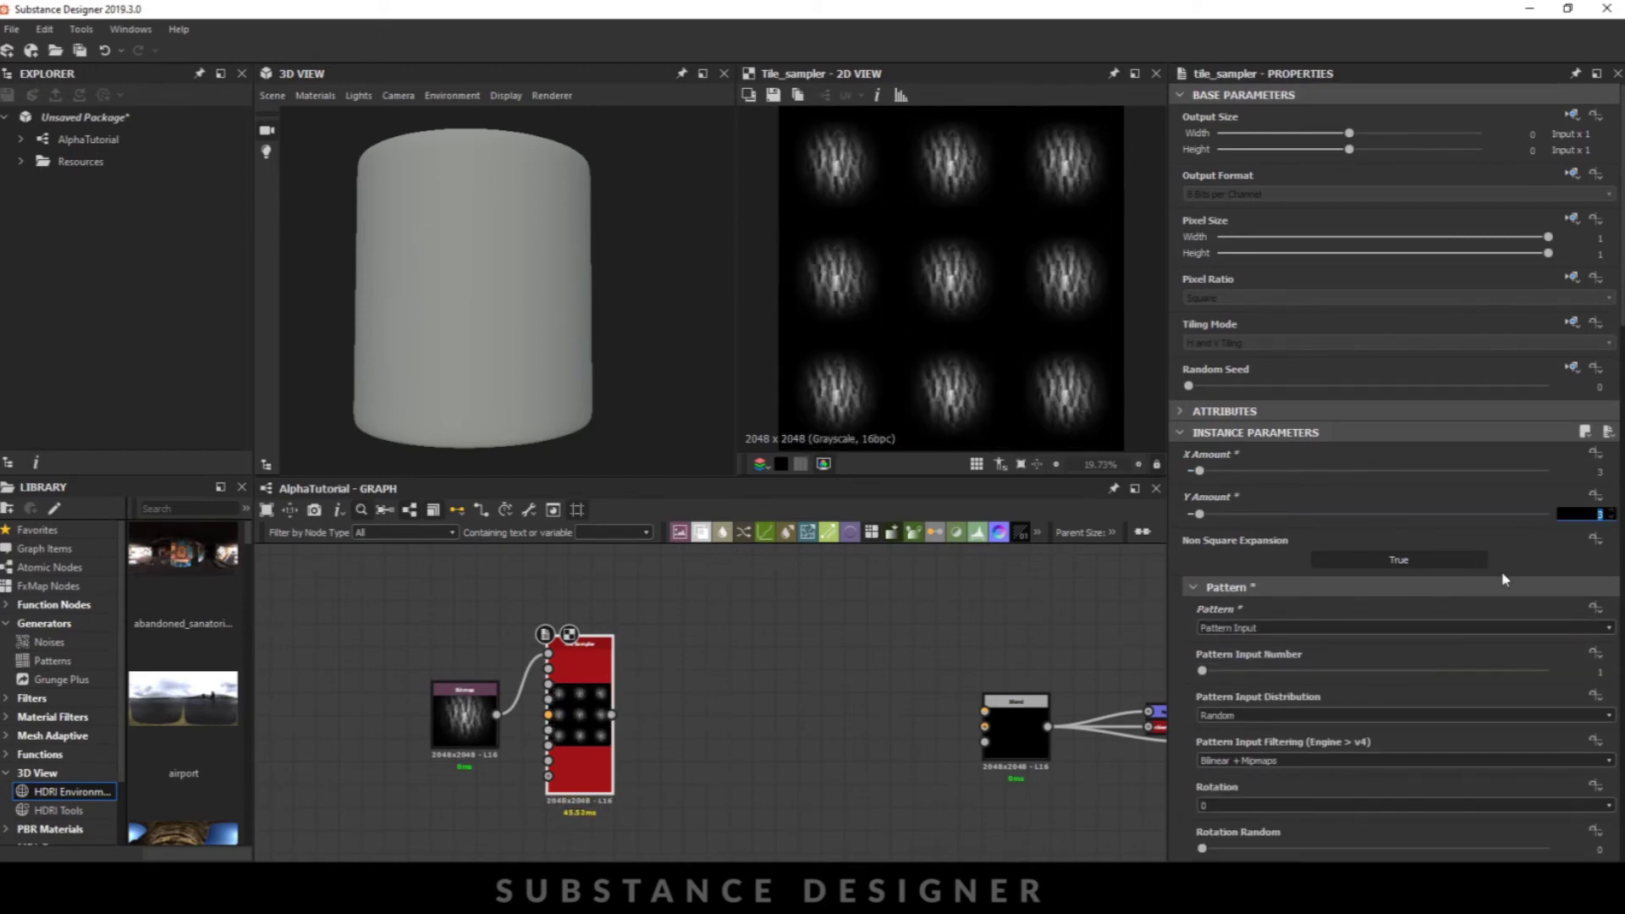
scroll(1440, 612, down, 2)
scroll(1444, 612, down, 2)
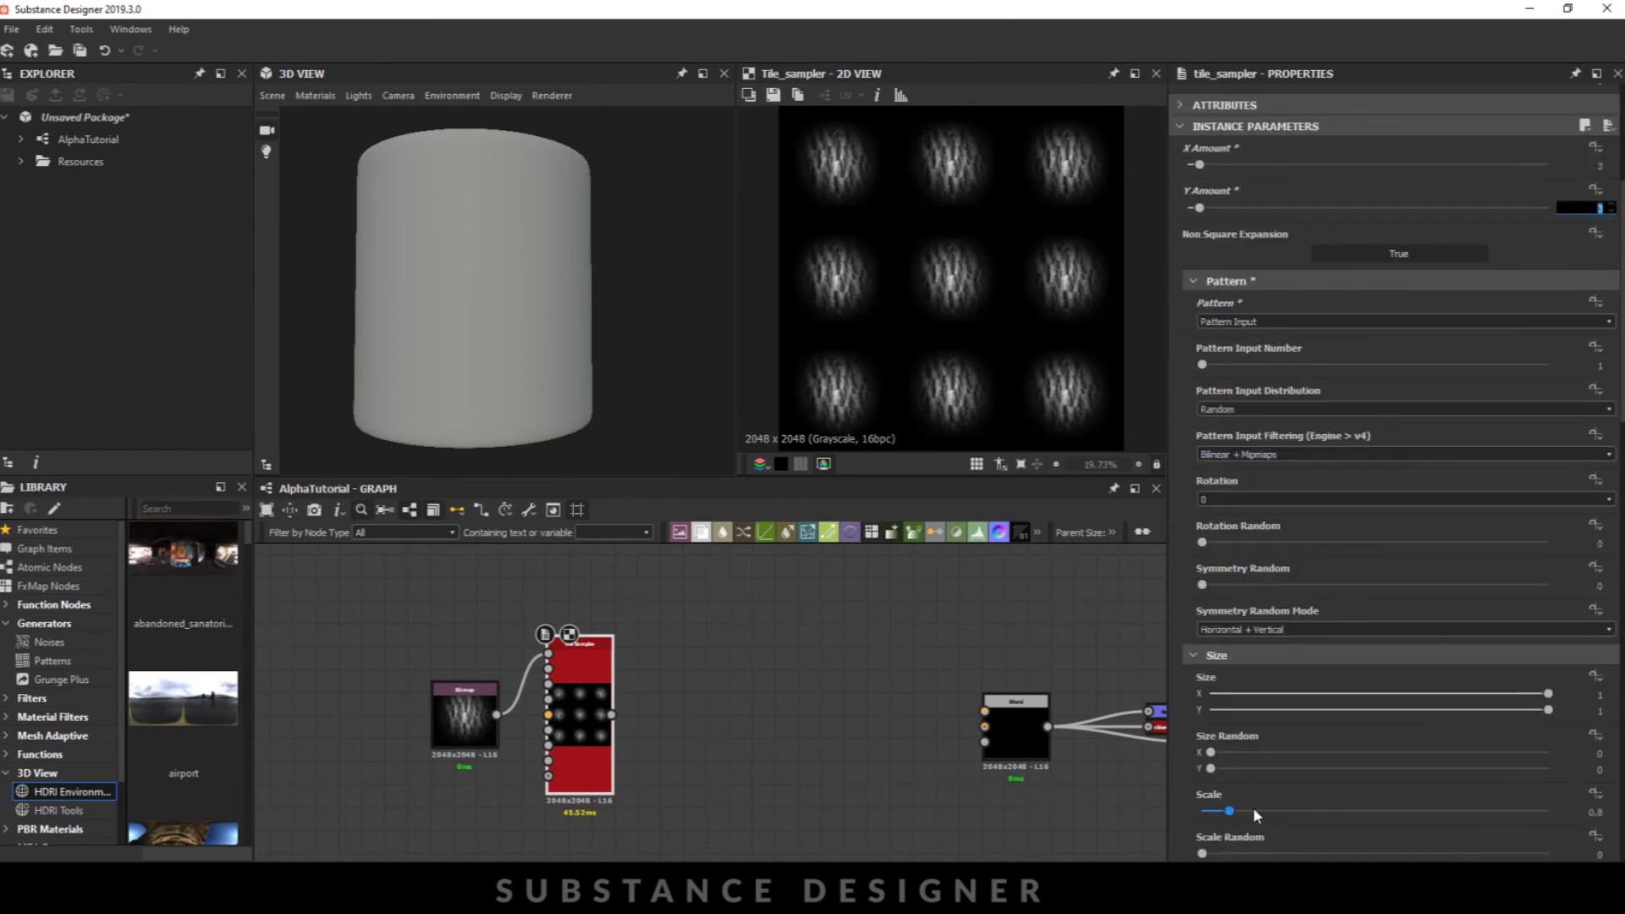
drag(1257, 816, 1330, 815)
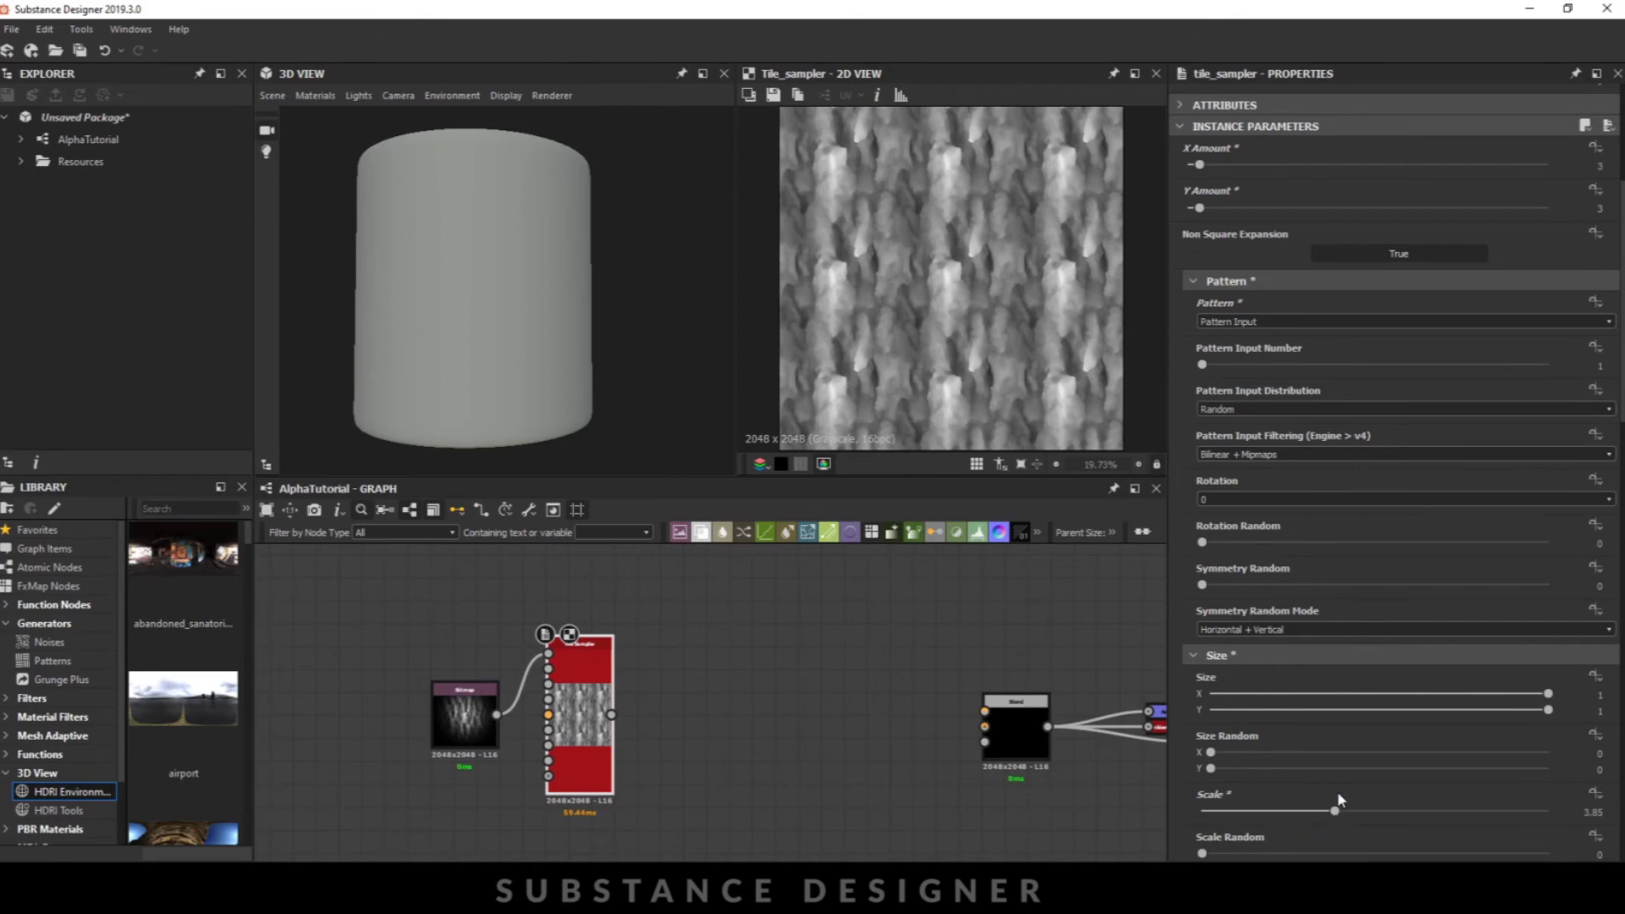
- Set Scale Random 0.43, Position Random 0.29, Offset 0.53, Rotation Random 0.03, Random Seed 1
scroll(1316, 741, down, 2)
mouse_move(1224, 703)
mouse_down()
mouse_move(1361, 715)
mouse_move(1349, 709)
mouse_up()
scroll(1248, 734, down, 2)
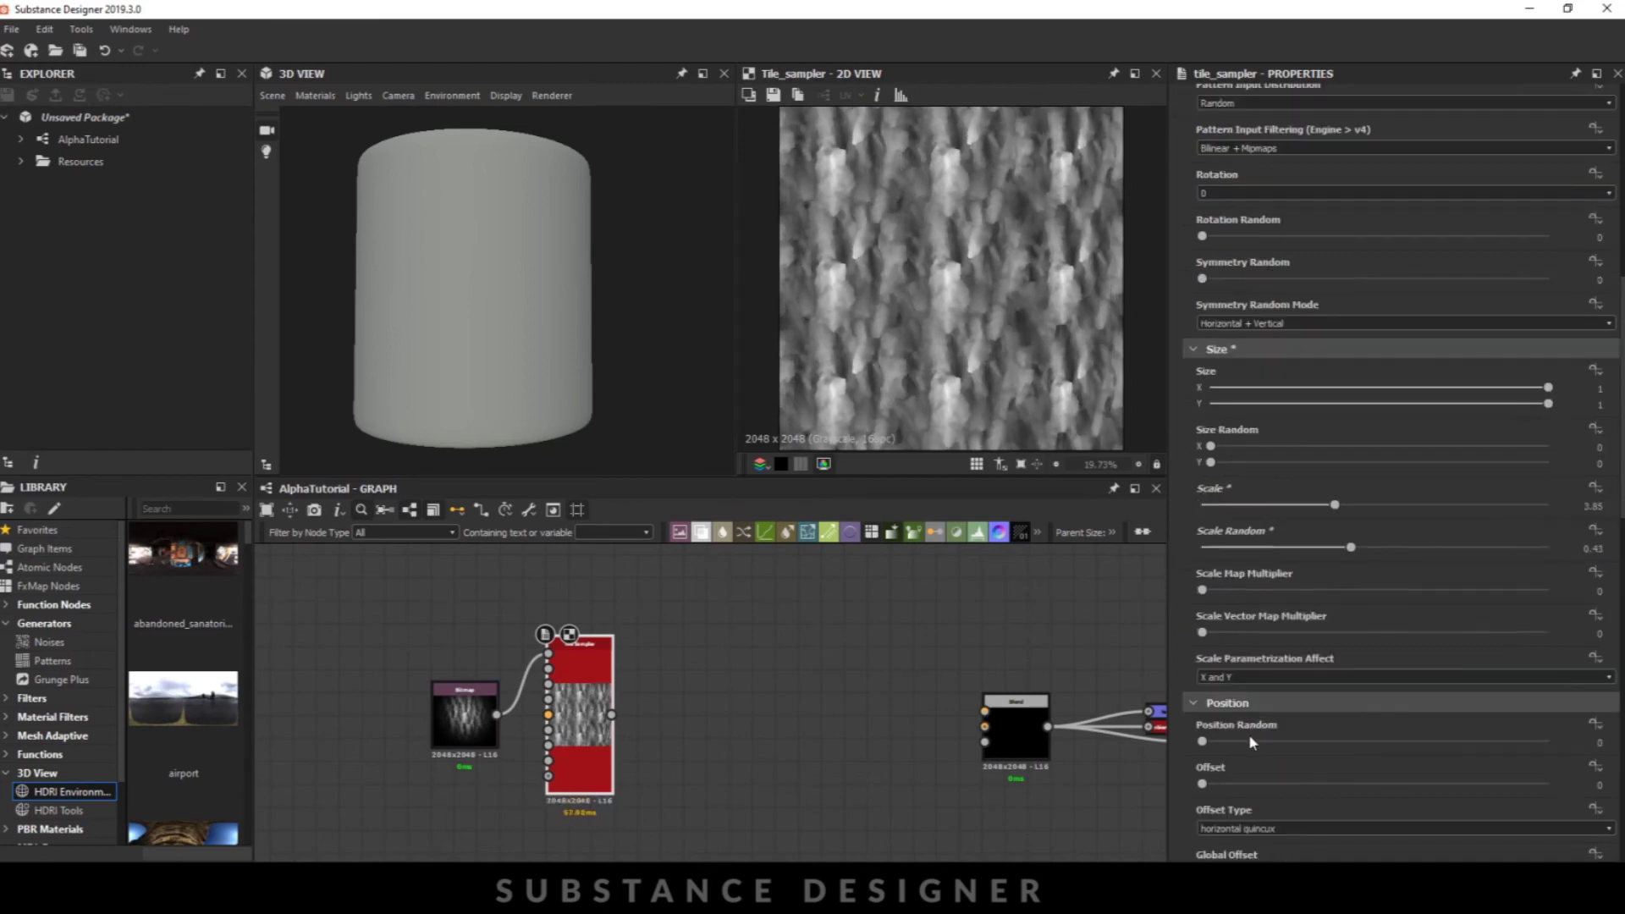
scroll(1247, 733, down, 2)
drag(1215, 587, 1212, 592)
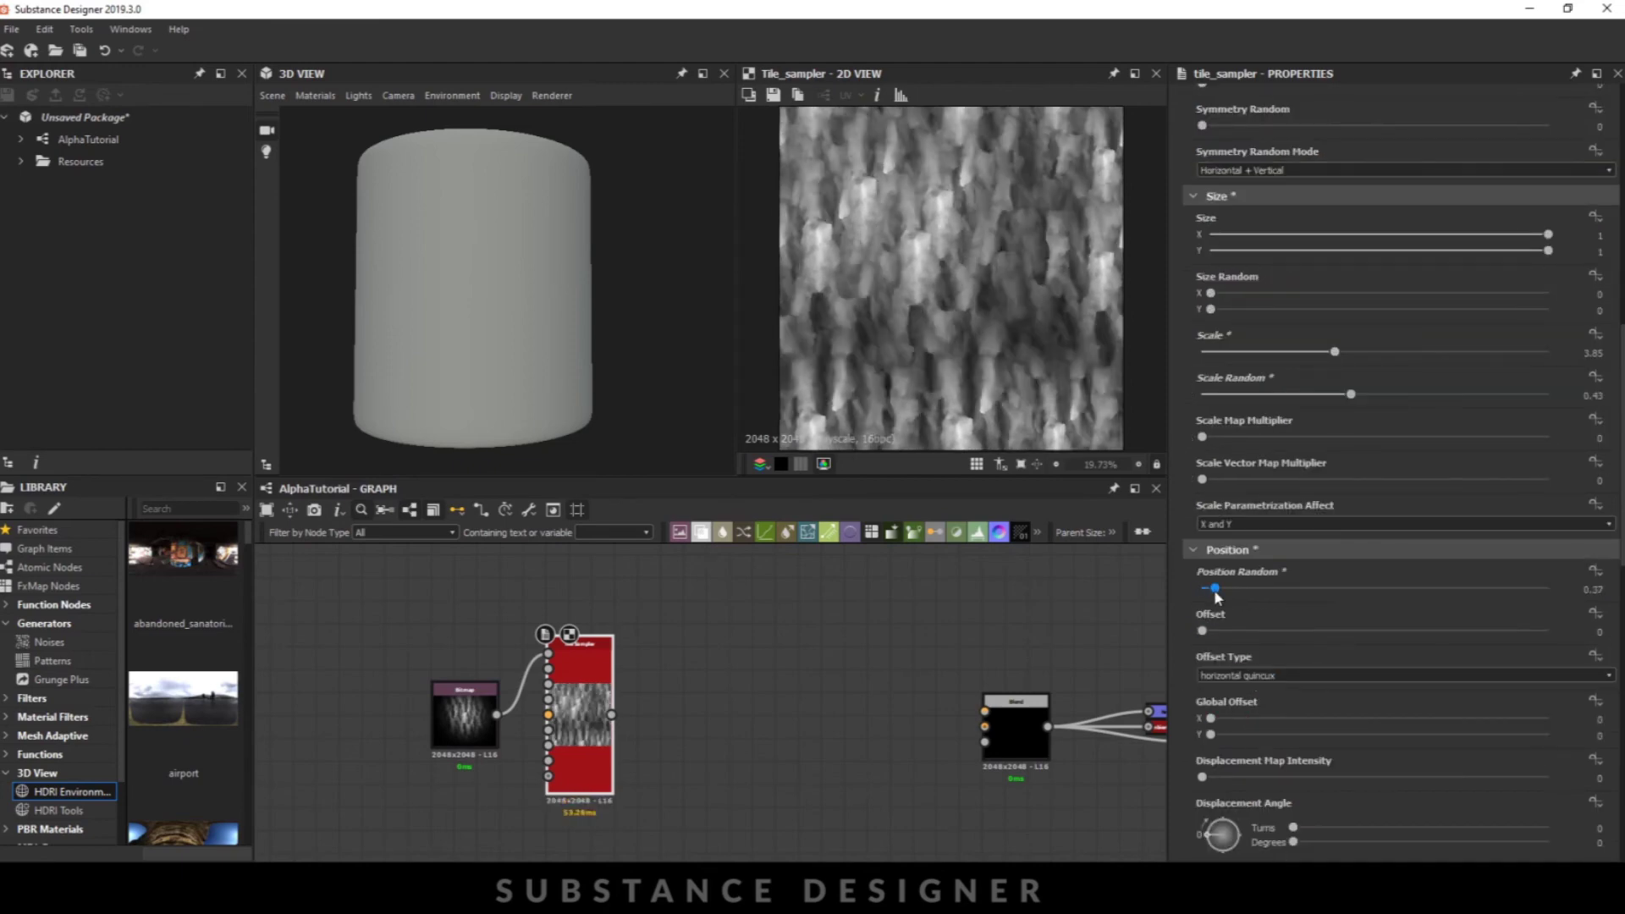
mouse_move(1202, 630)
mouse_down()
mouse_move(1406, 630)
mouse_move(1387, 677)
mouse_up()
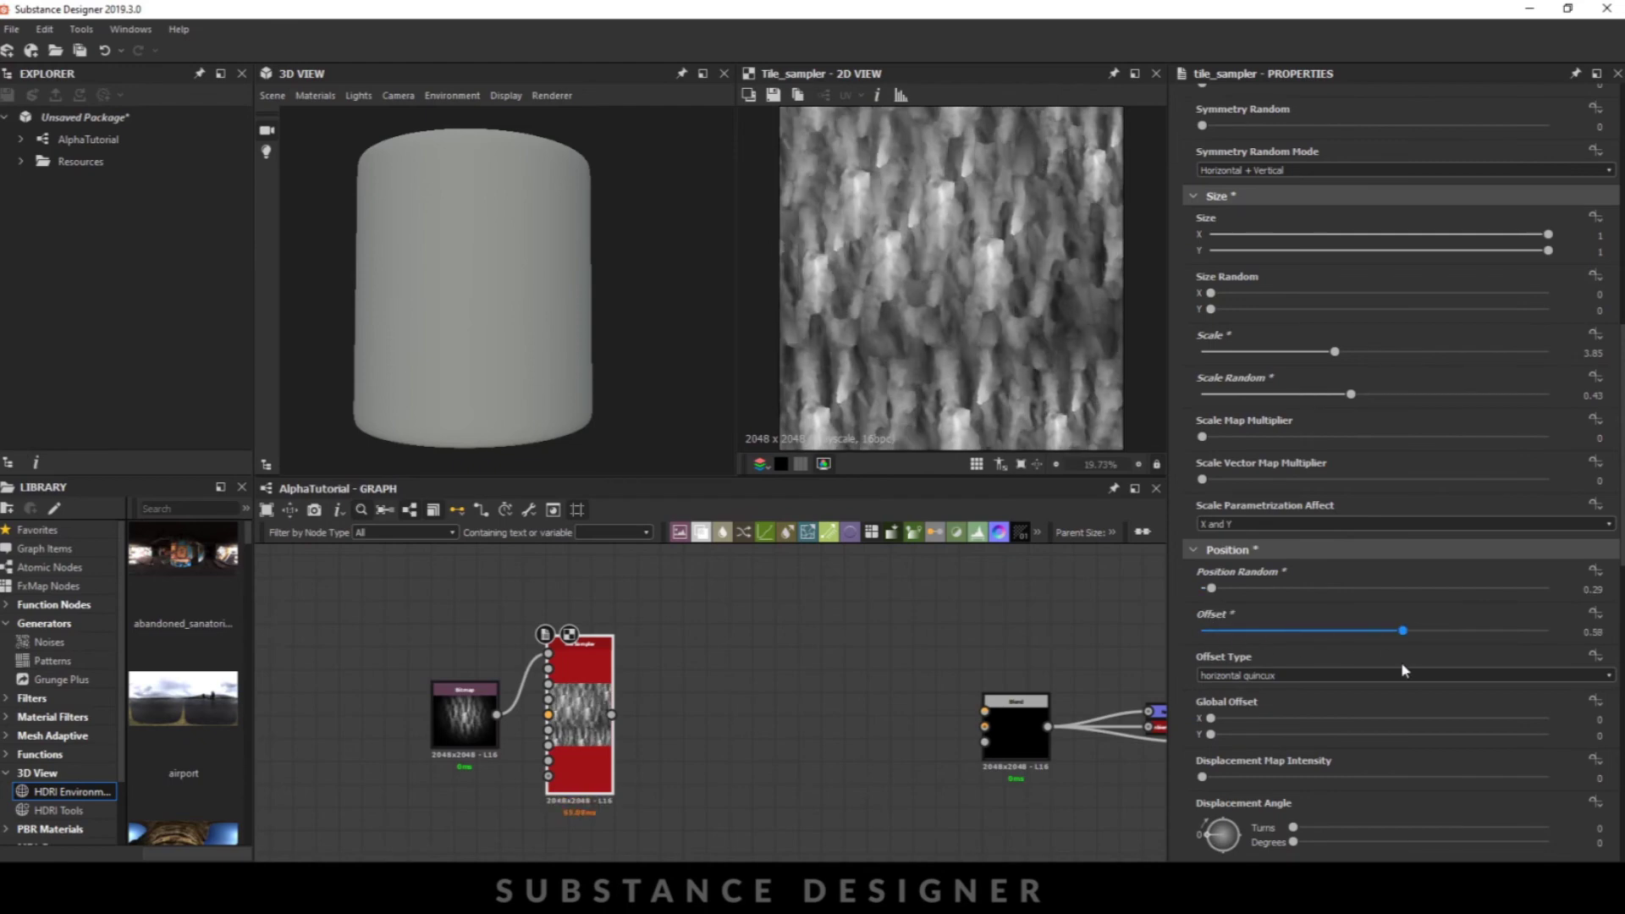
scroll(1386, 678, down, 3)
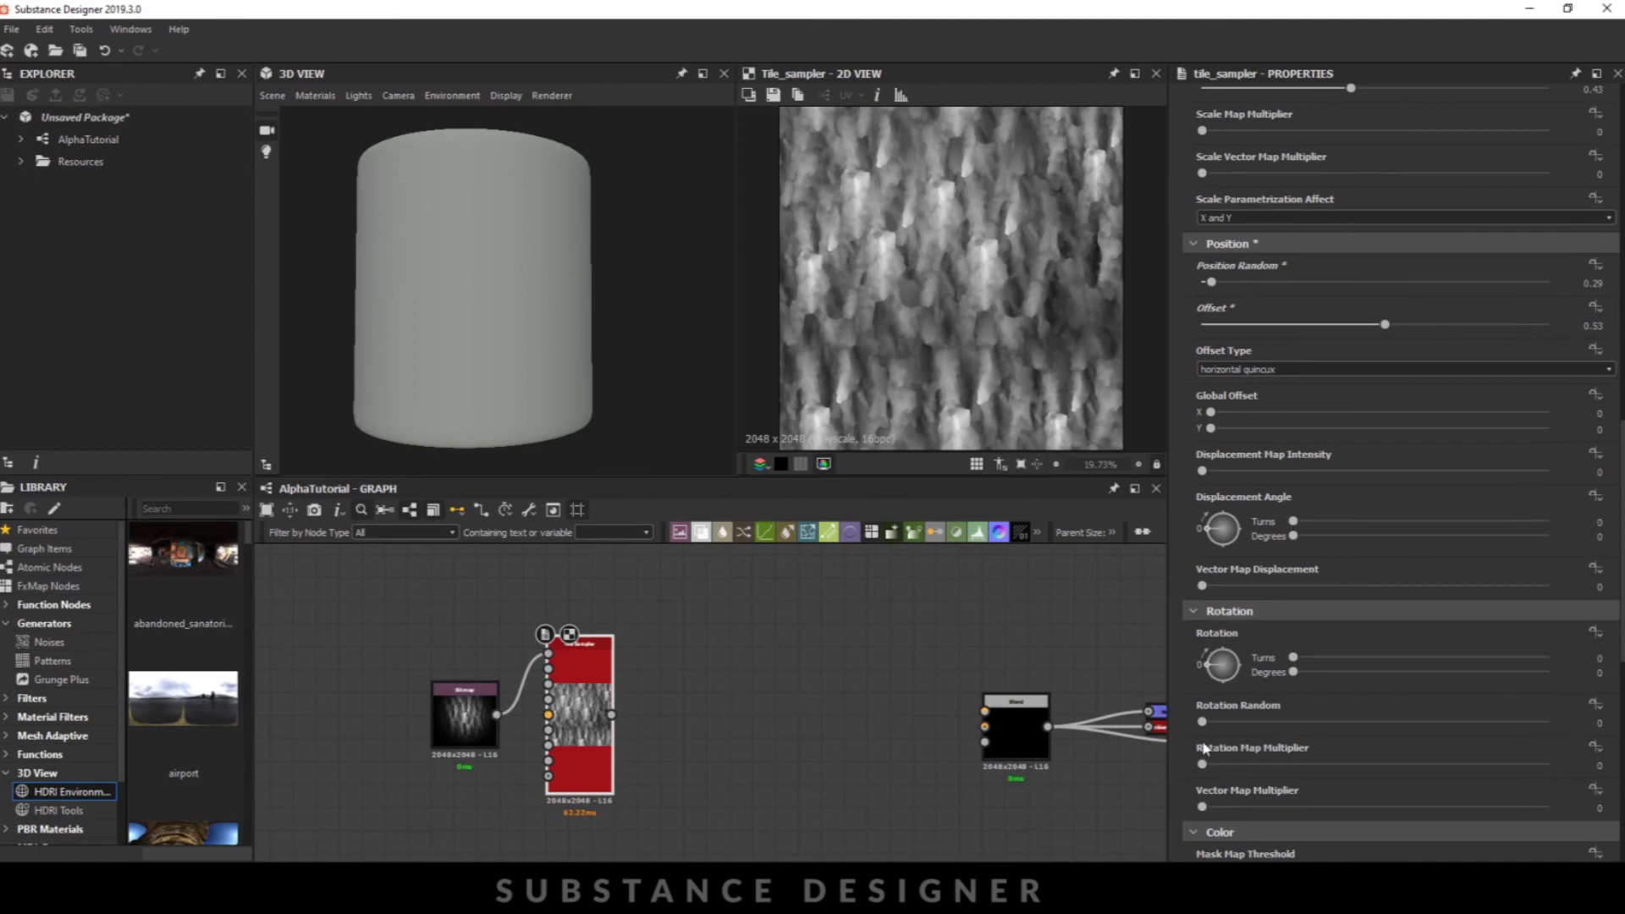
drag(1203, 721, 1212, 723)
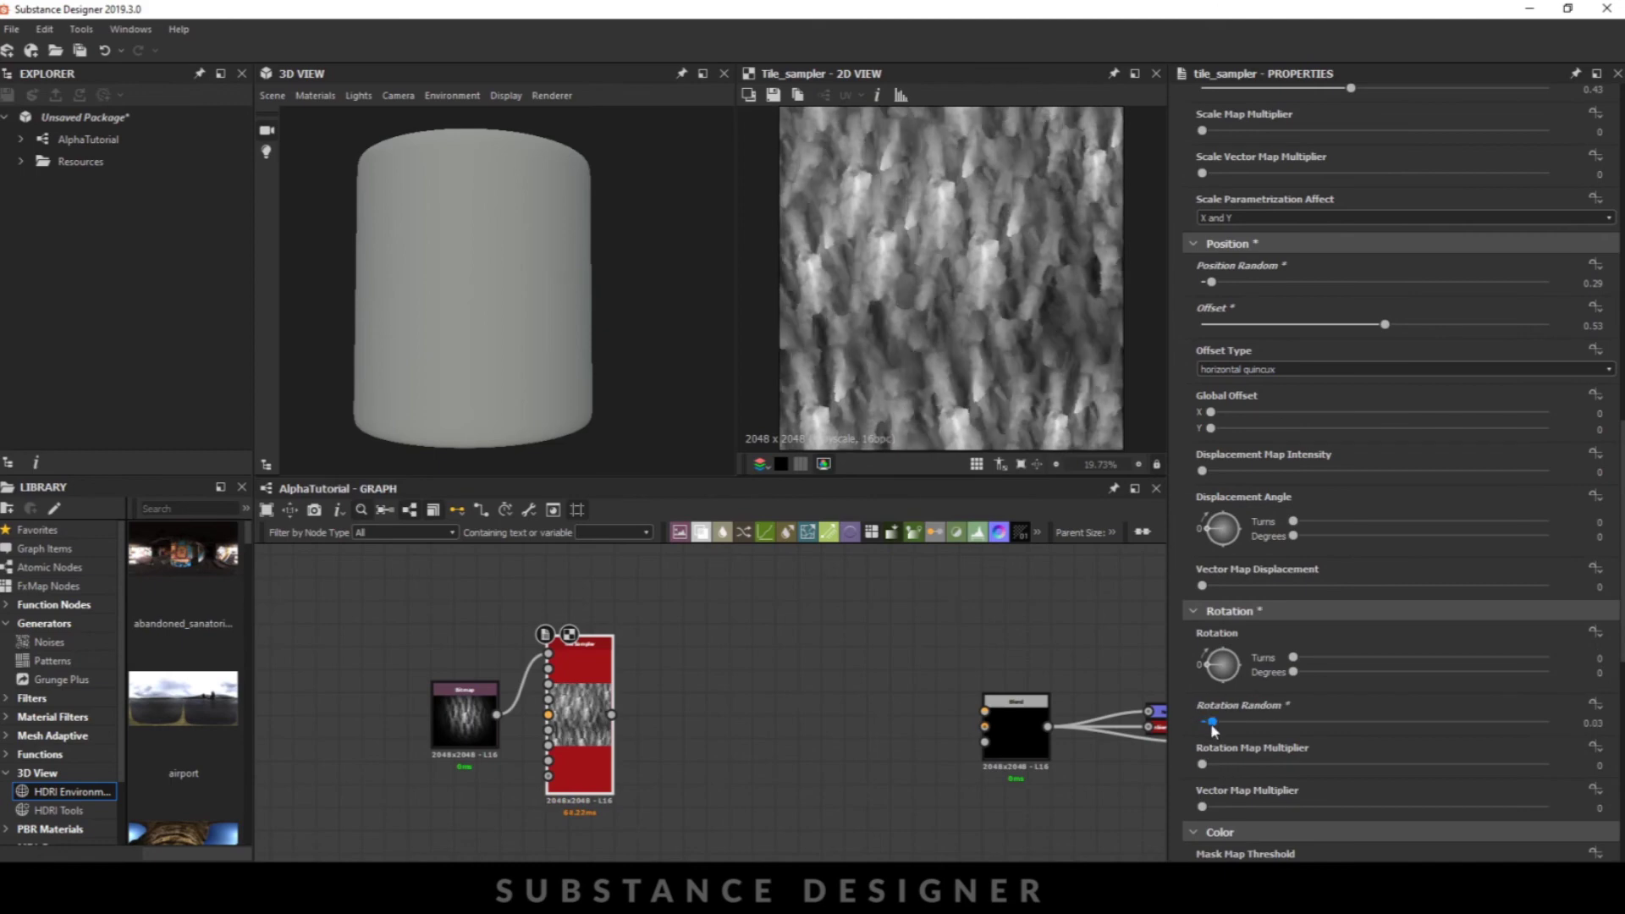
scroll(1369, 577, up, 5)
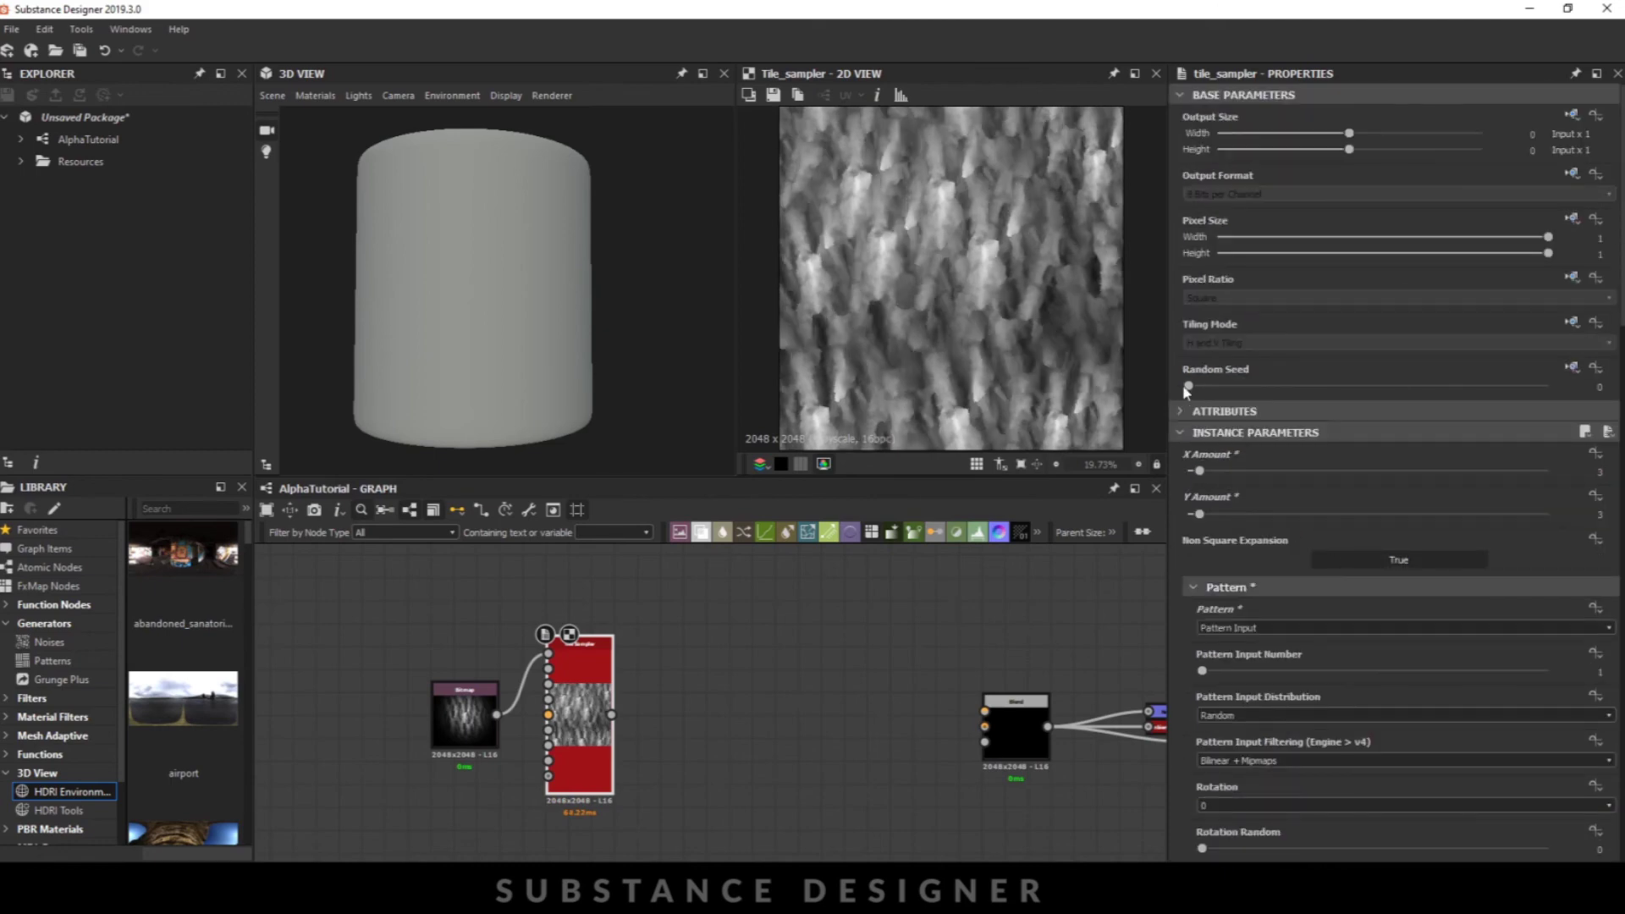
drag(1198, 381, 1206, 381)
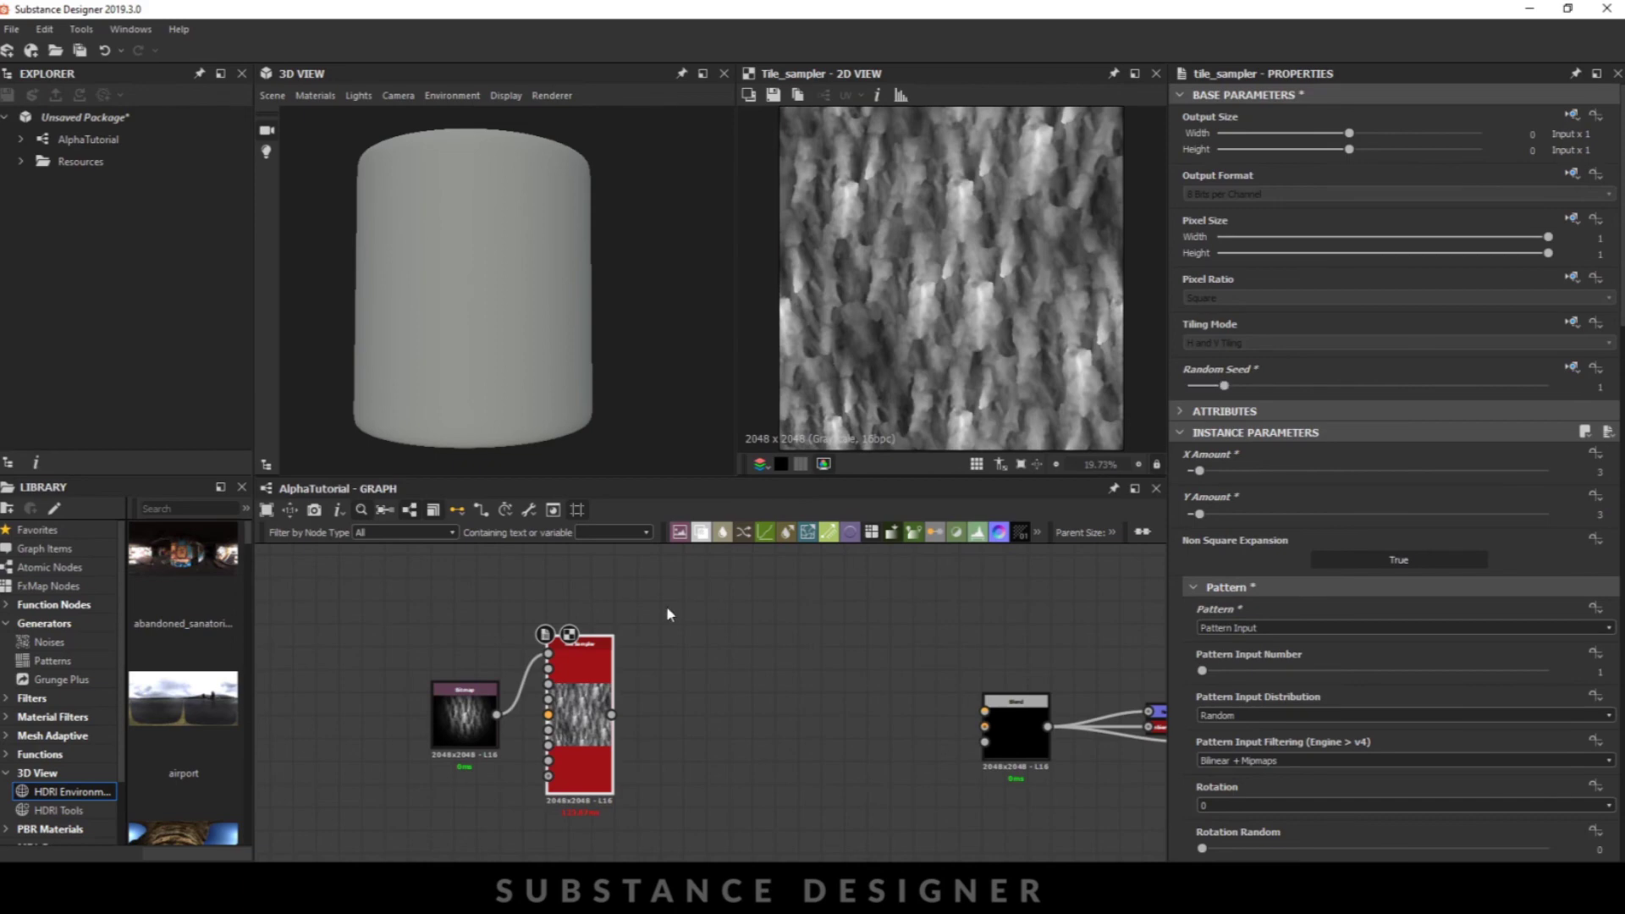
- Create an Auto Levels node from the Tile Sampler output
drag(611, 715, 686, 728)
text(auto)
key(Return)
- Connect Auto Levels into the Blend node and rotate the 3D preview to see displaced bark
drag(772, 704, 985, 711)
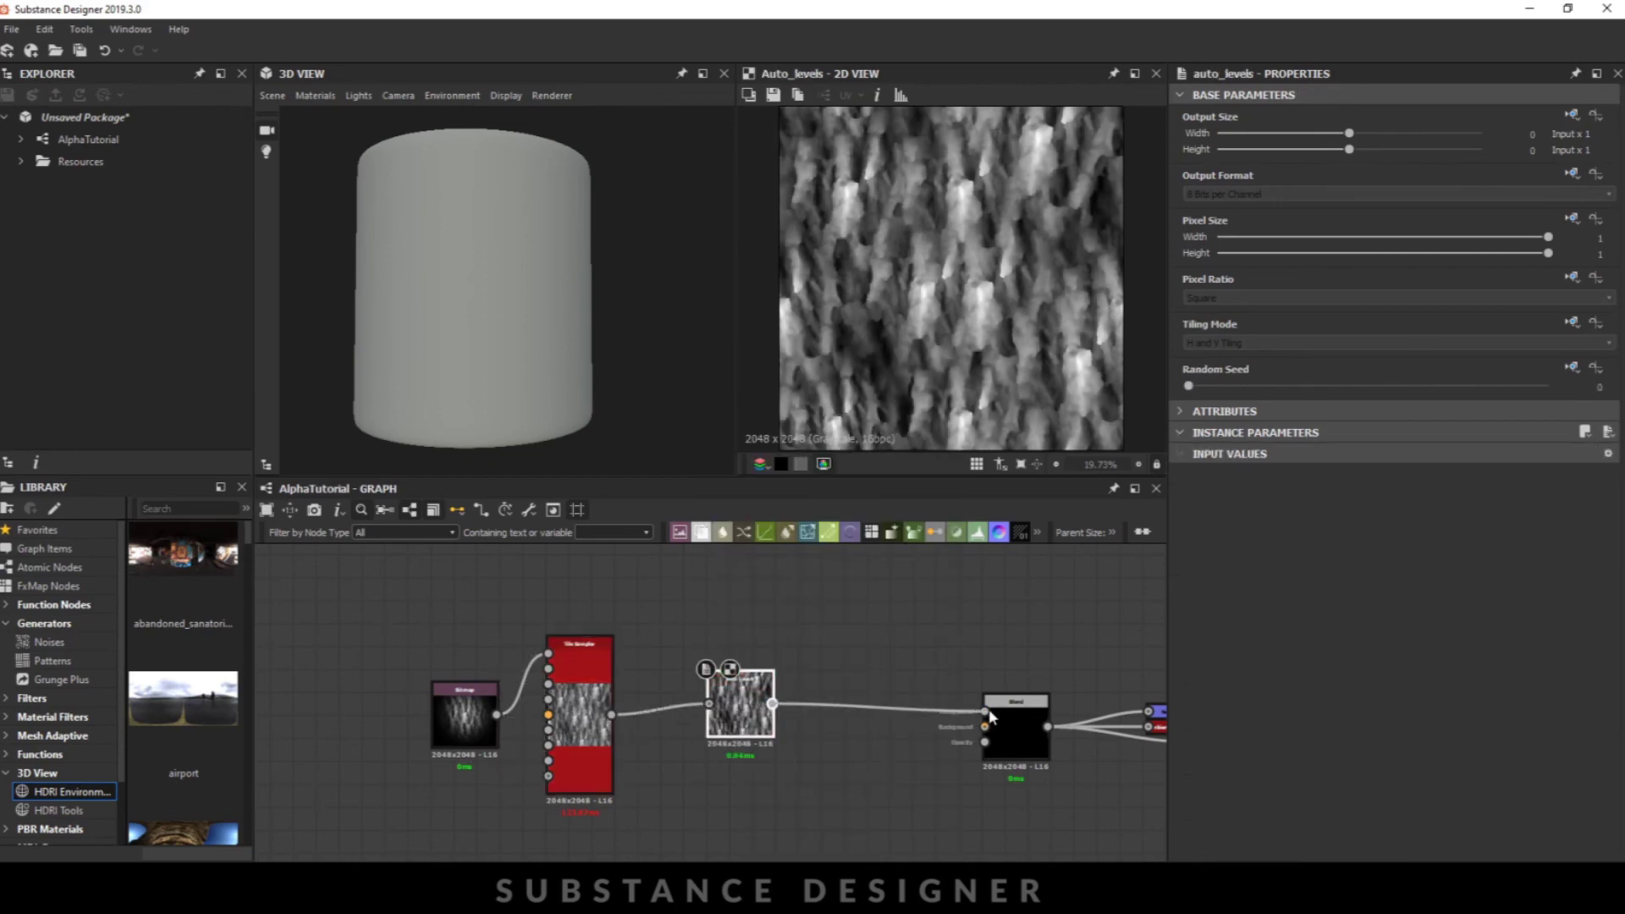
mouse_move(535, 298)
mouse_down()
mouse_move(607, 310)
mouse_move(517, 319)
mouse_move(657, 330)
mouse_move(482, 297)
mouse_up()
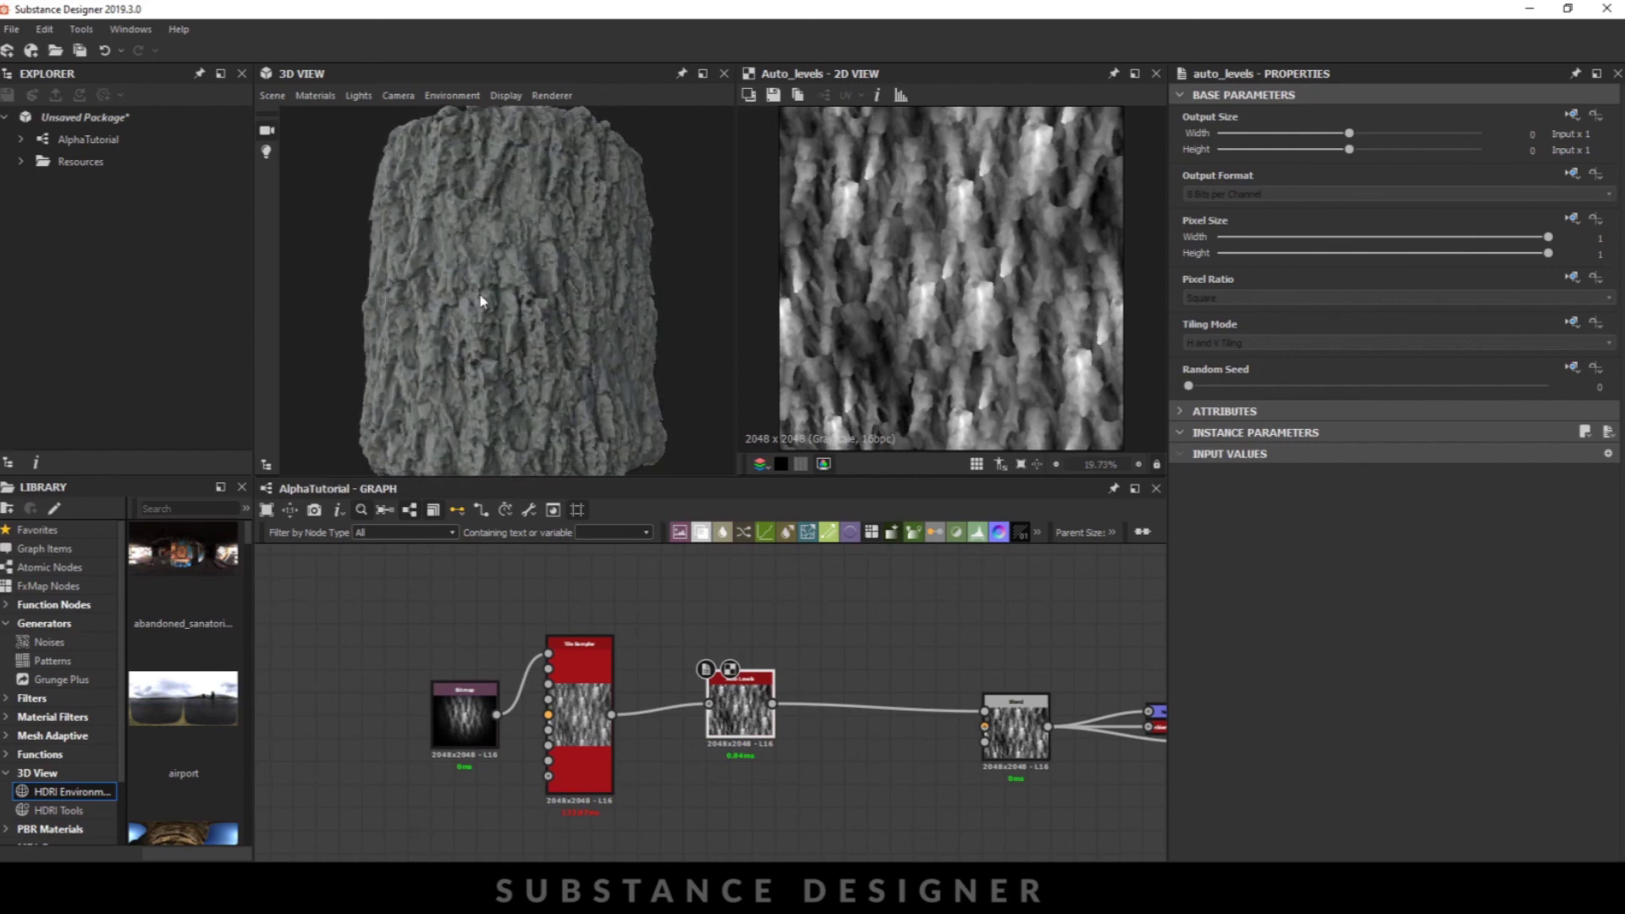